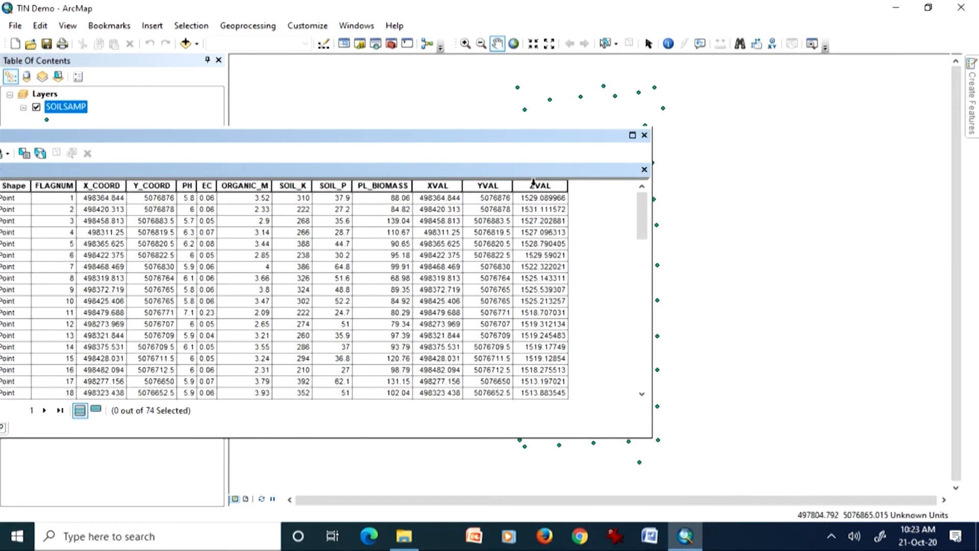
# Highlight the ZVAL column in the SOILSAMP attribute table and close the table.
pyautogui.click(537, 187)
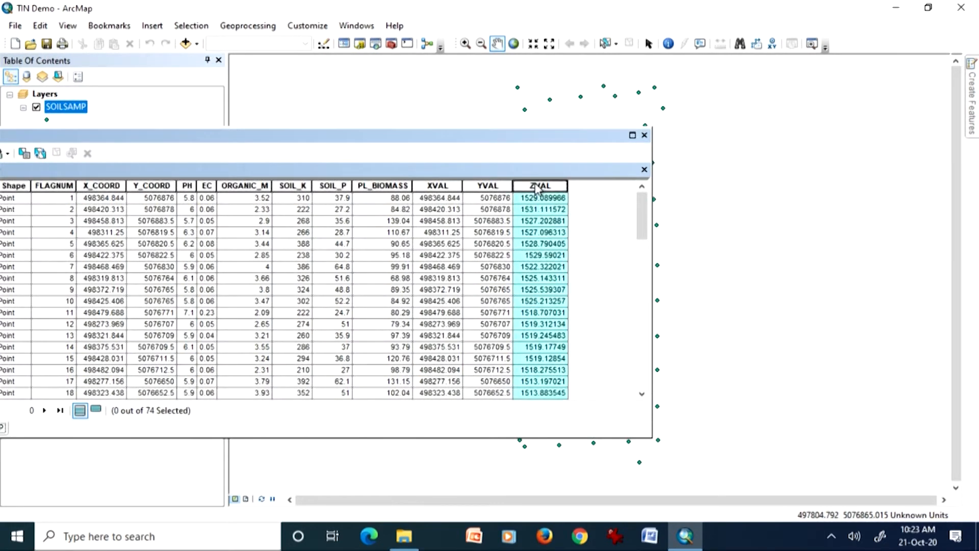
pyautogui.click(644, 136)
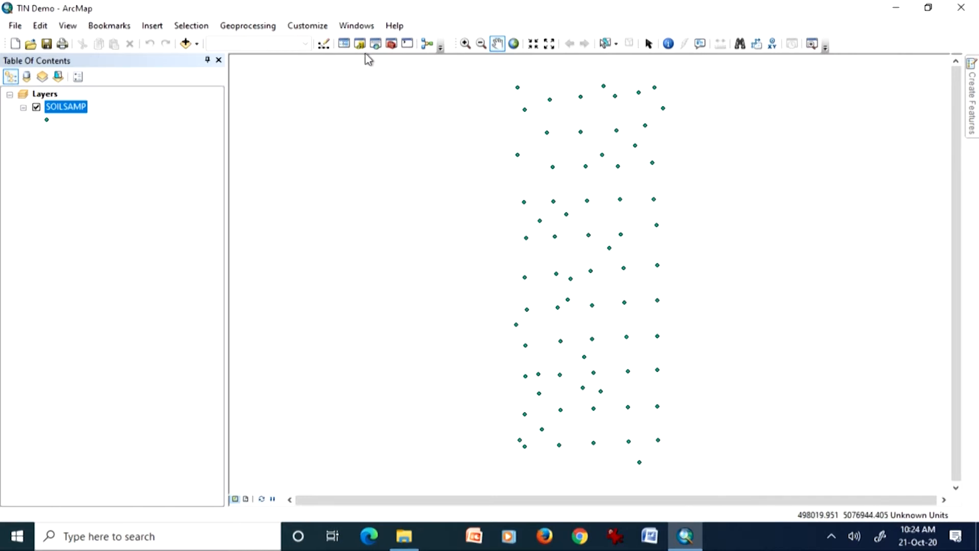
# Search locally for "create tin" and open the Create TIN (3D Analyst) tool.
pyautogui.click(355, 27)
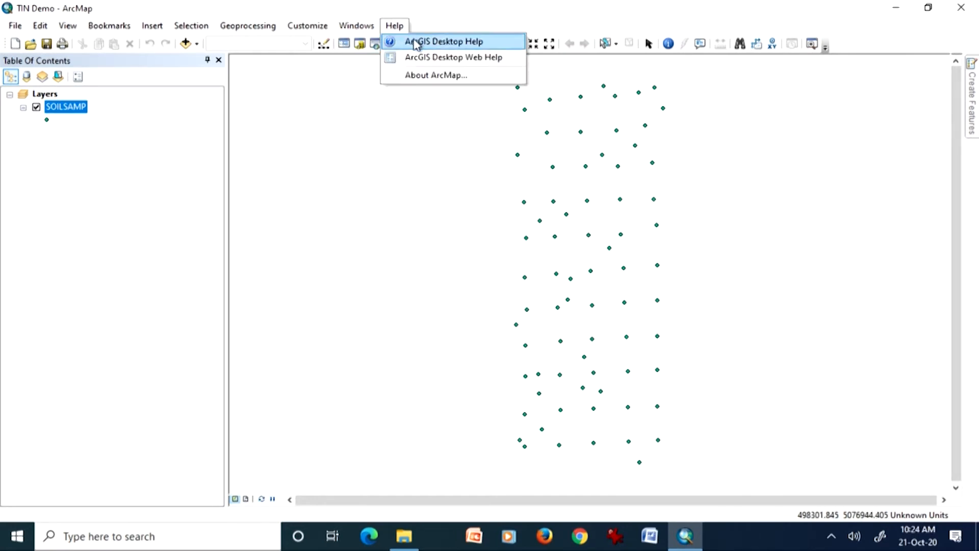
pyautogui.click(372, 123)
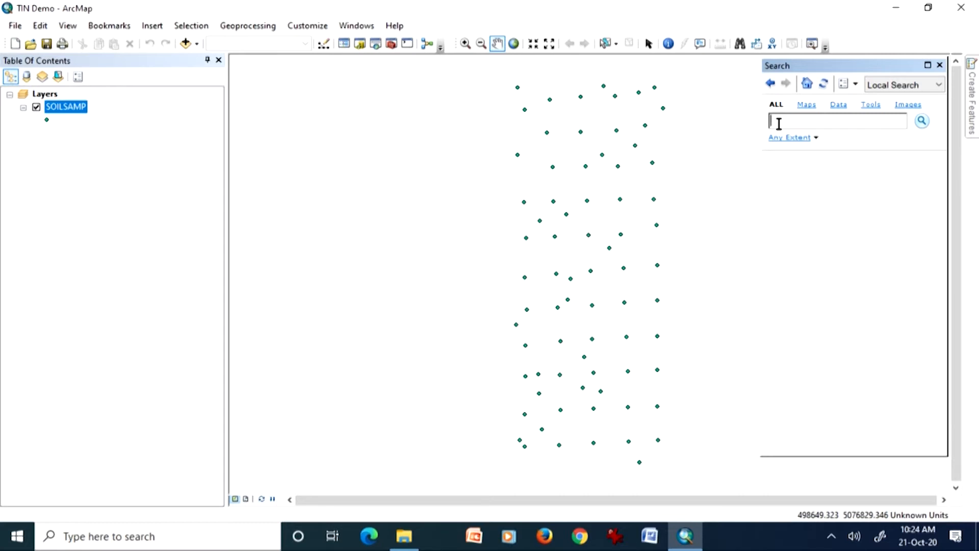
pyautogui.write('create tin')
pyautogui.press('Return')
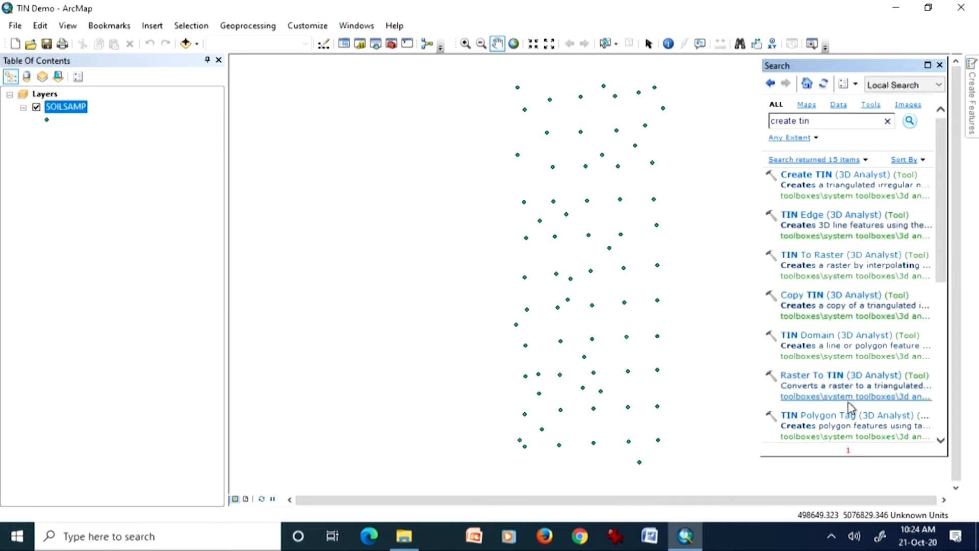
pyautogui.scroll(-4, 872, 403)
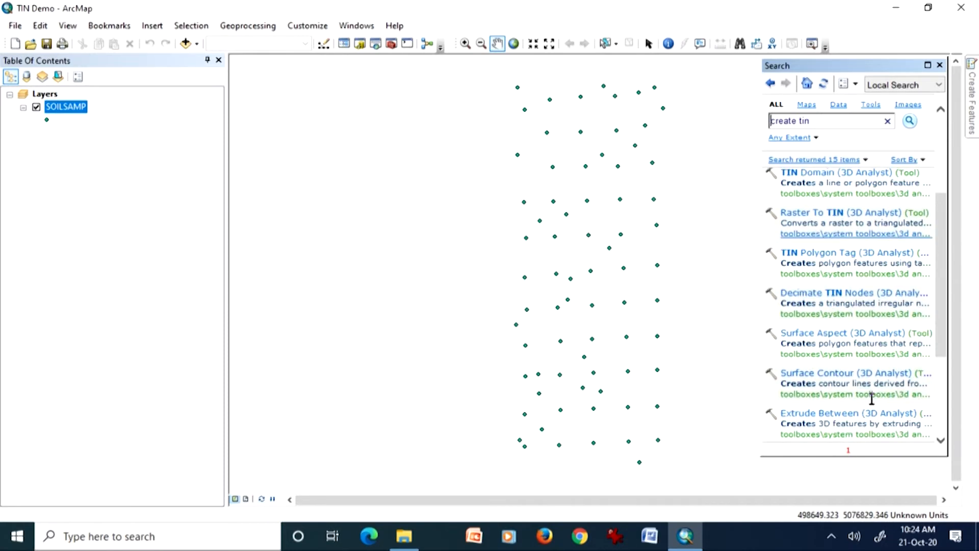
pyautogui.scroll(4, 872, 402)
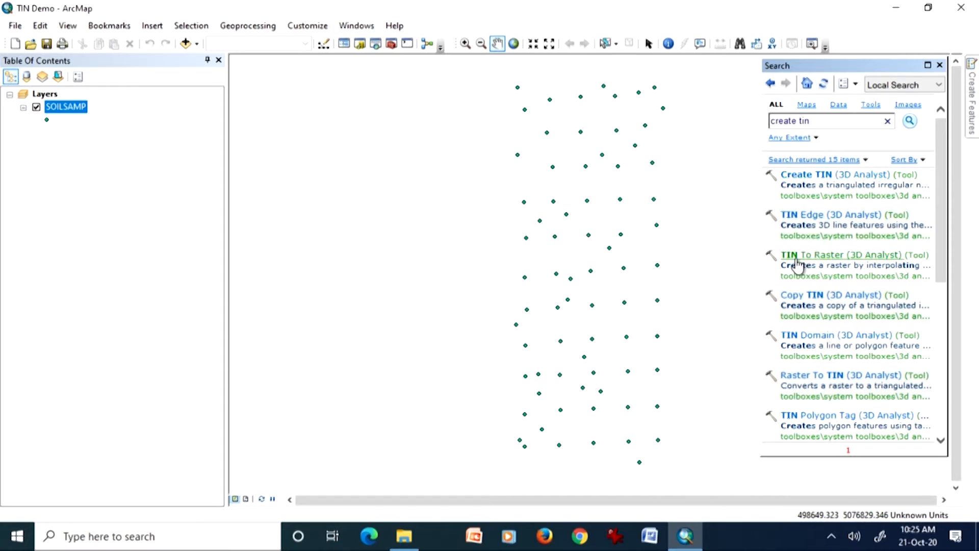
pyautogui.click(804, 175)
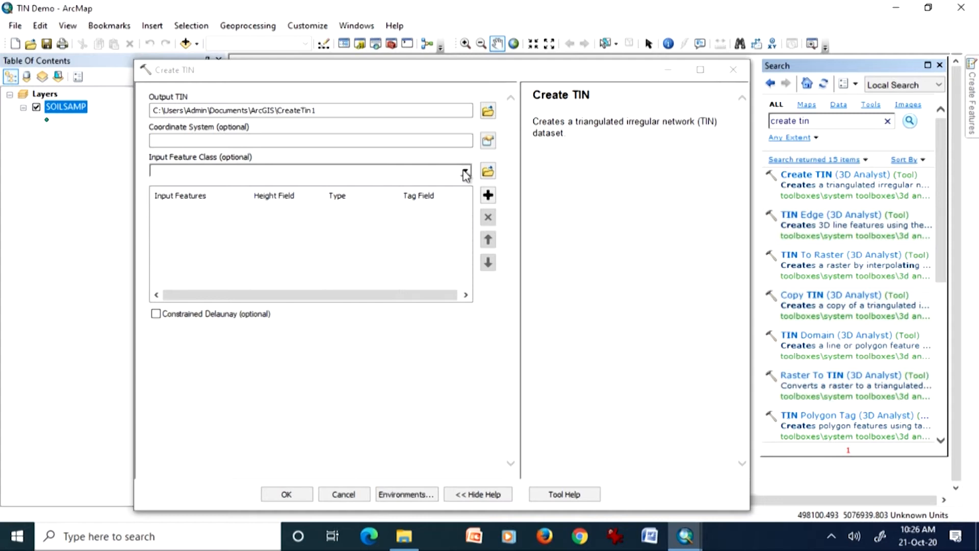
# Add SOILSAMP as the input feature class for the TIN, removing the duplicate SOILSAMP entry.
pyautogui.click(466, 172)
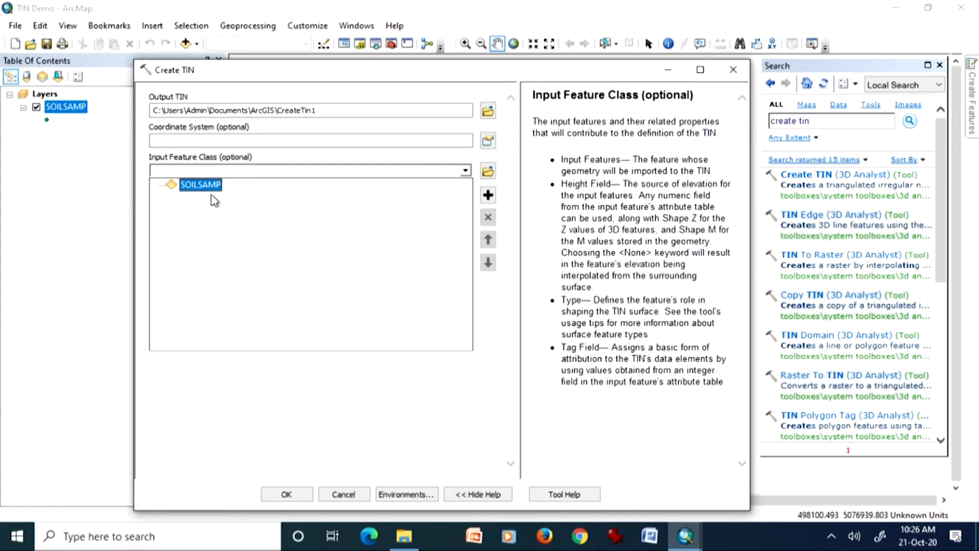
pyautogui.click(215, 189)
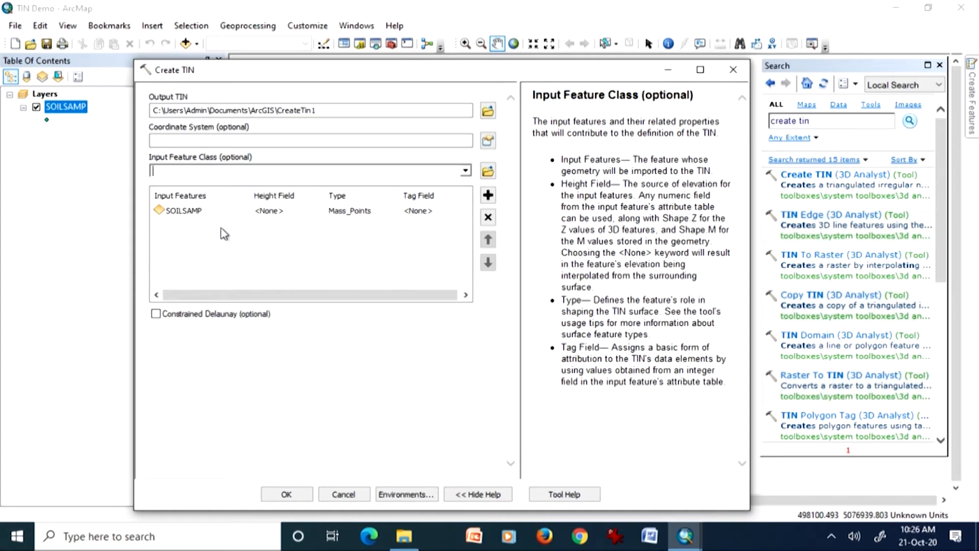
pyautogui.click(466, 171)
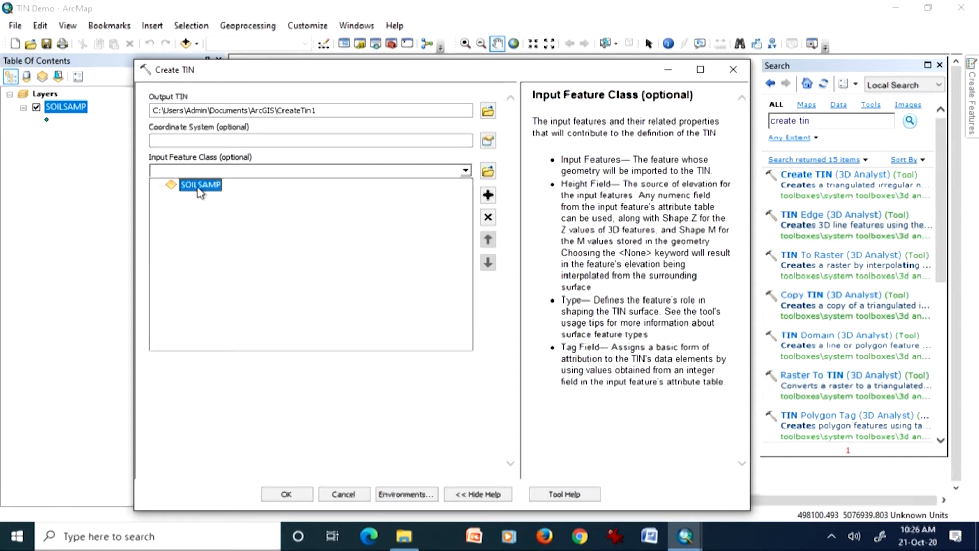
pyautogui.click(202, 187)
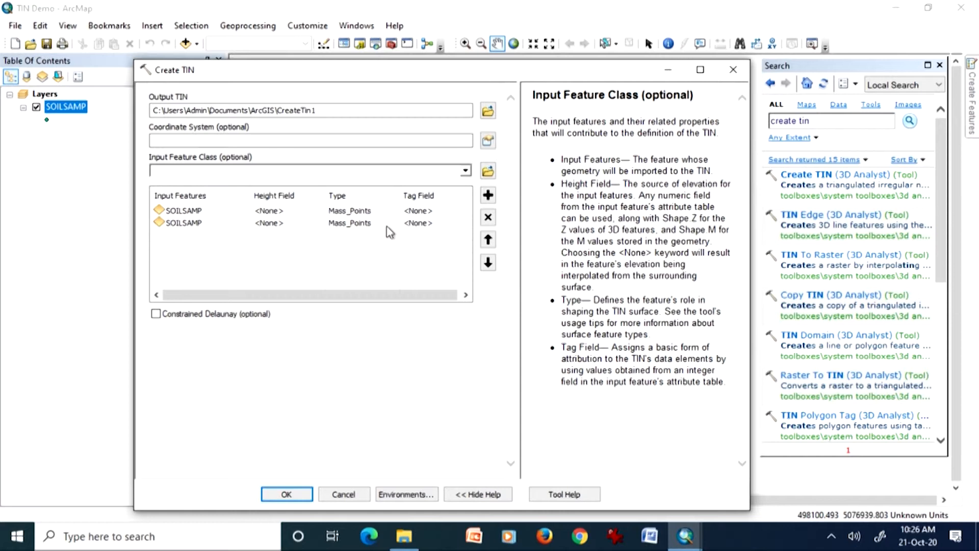
pyautogui.click(196, 224)
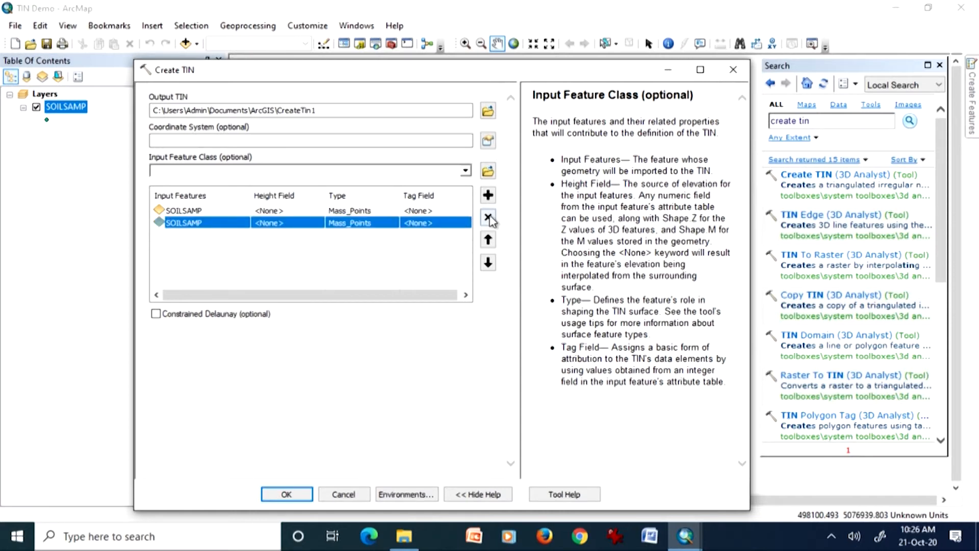
pyautogui.click(488, 217)
# Set SOILSAMP's height field to ZVAL and try to run Create TIN.
pyautogui.click(363, 209)
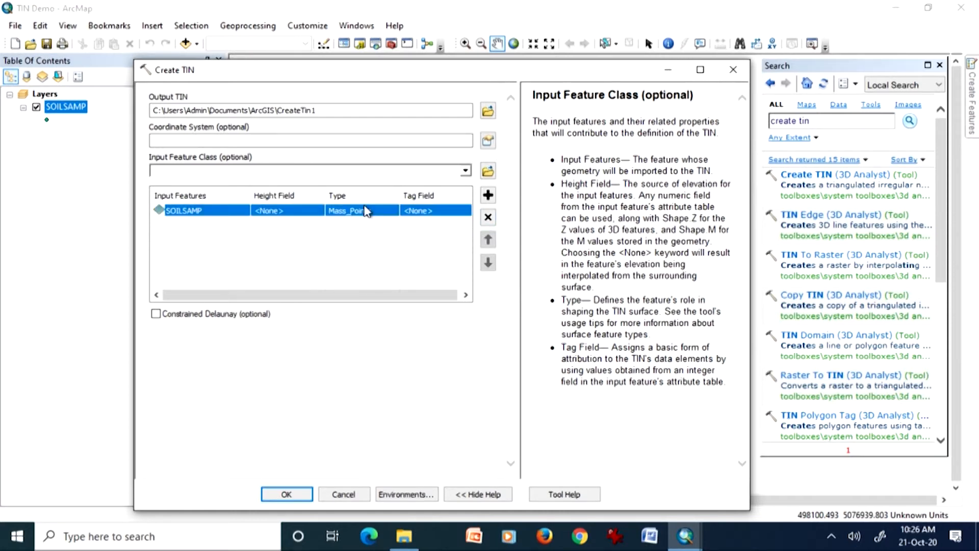
pyautogui.click(423, 217)
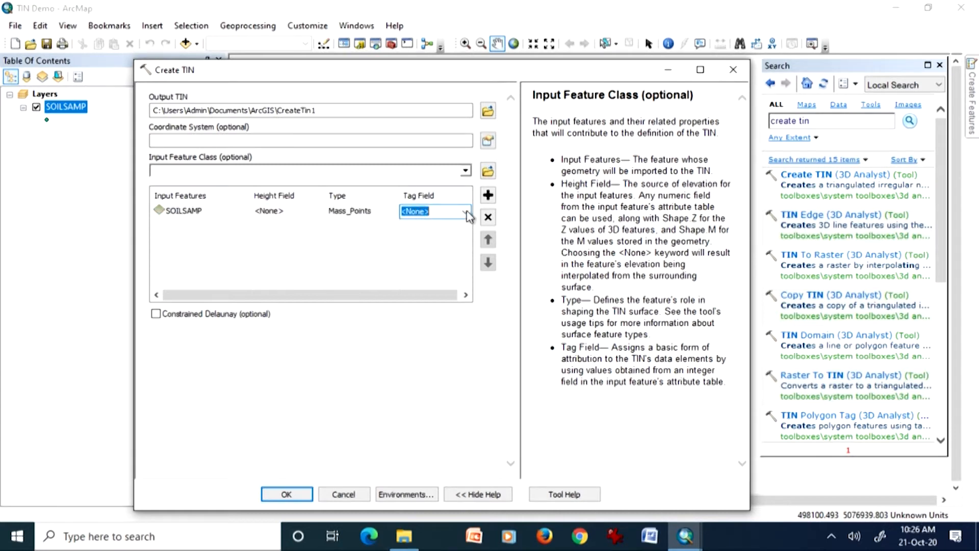
pyautogui.click(289, 211)
pyautogui.click(319, 212)
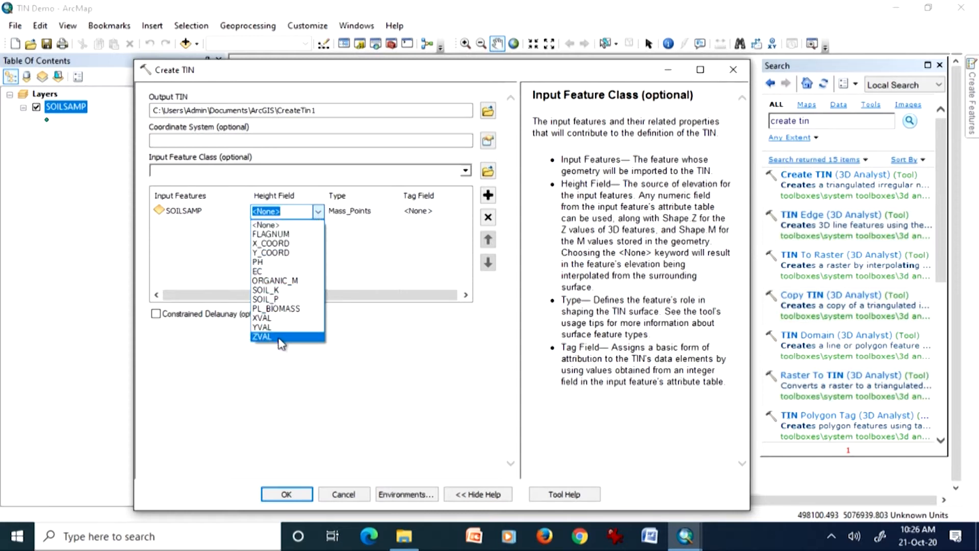
pyautogui.click(281, 338)
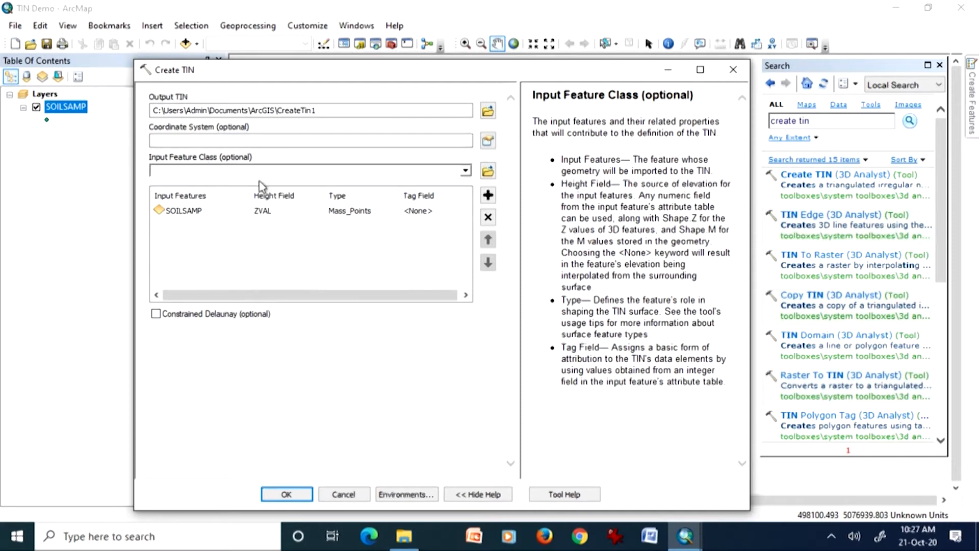
pyautogui.click(288, 494)
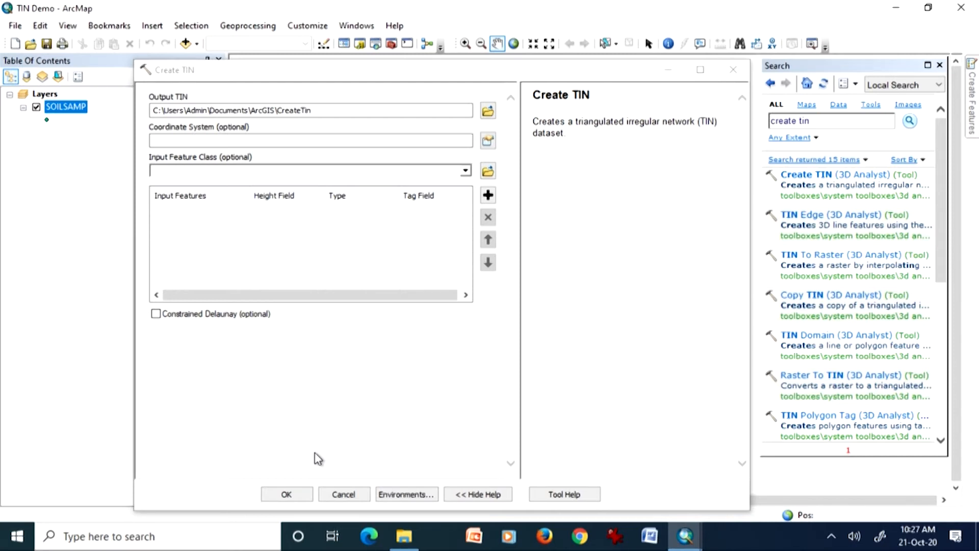
pyautogui.click(669, 69)
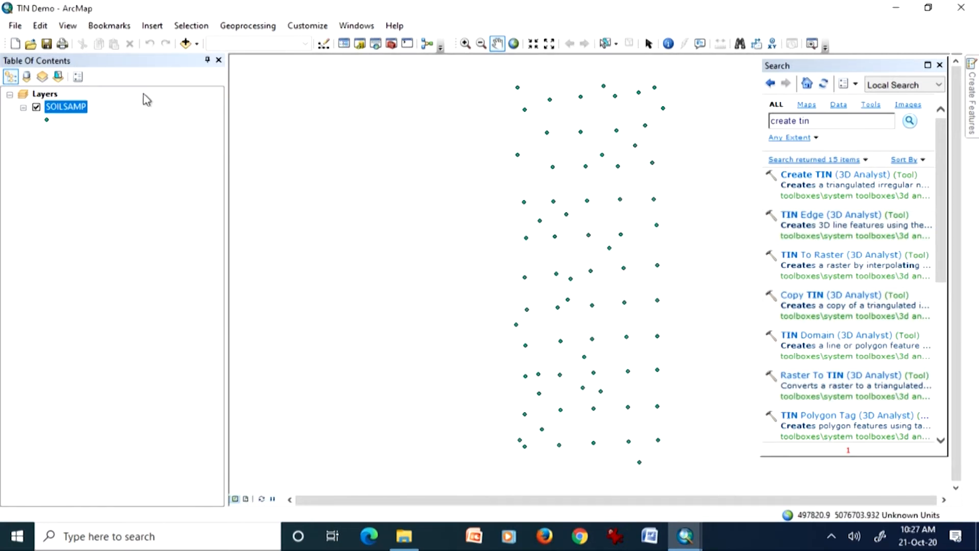
pyautogui.click(686, 535)
pyautogui.moveTo(707, 435)
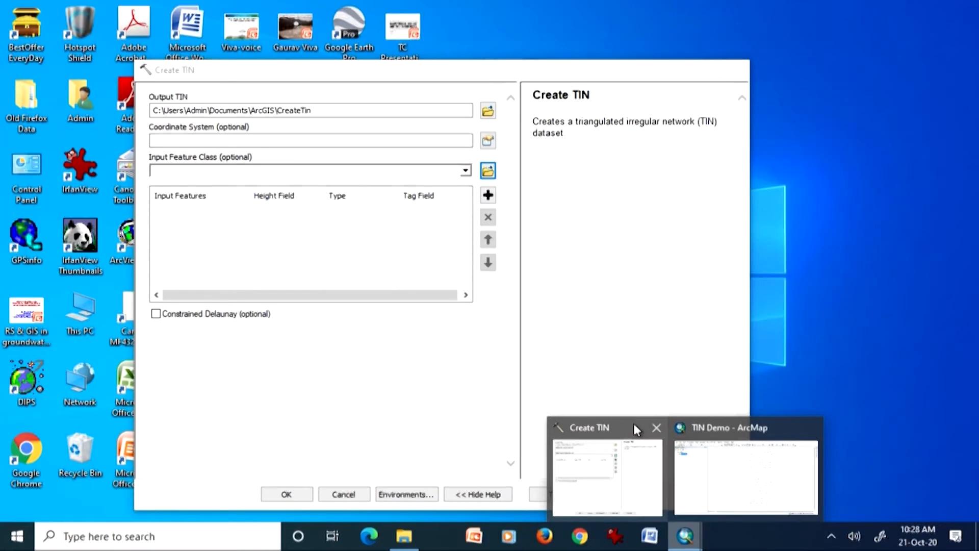
pyautogui.click(629, 428)
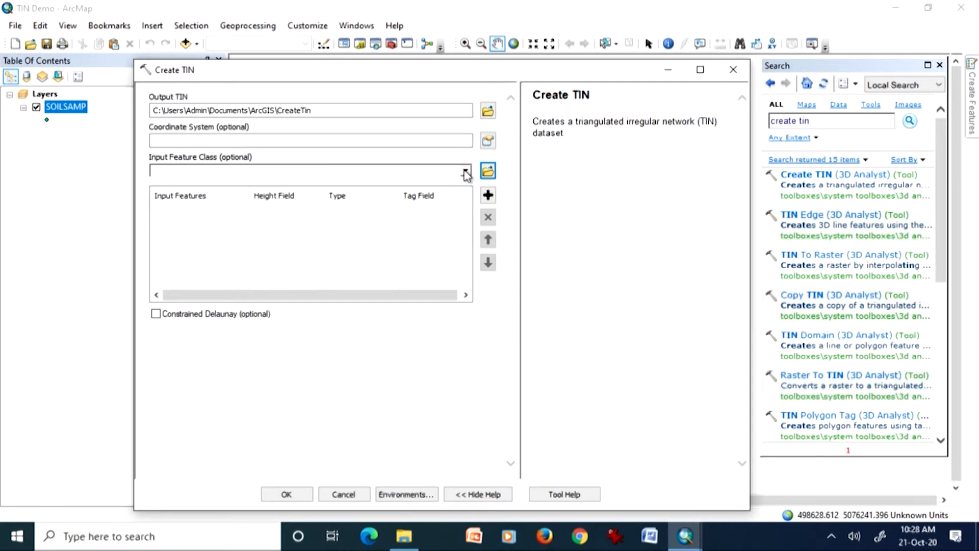
# Choose SOILSAMP as the Create TIN input feature with ZVAL as its height field.
pyautogui.click(465, 170)
pyautogui.click(207, 187)
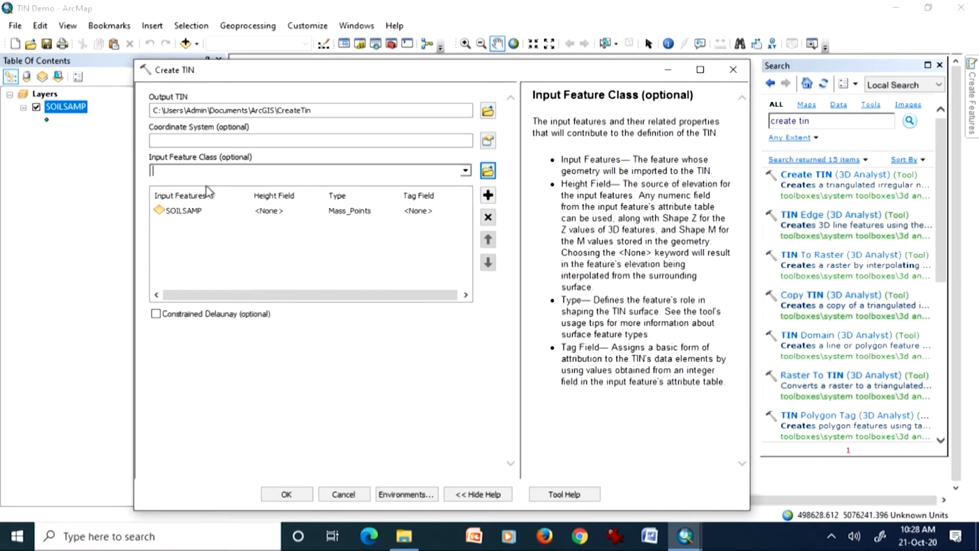
pyautogui.click(272, 215)
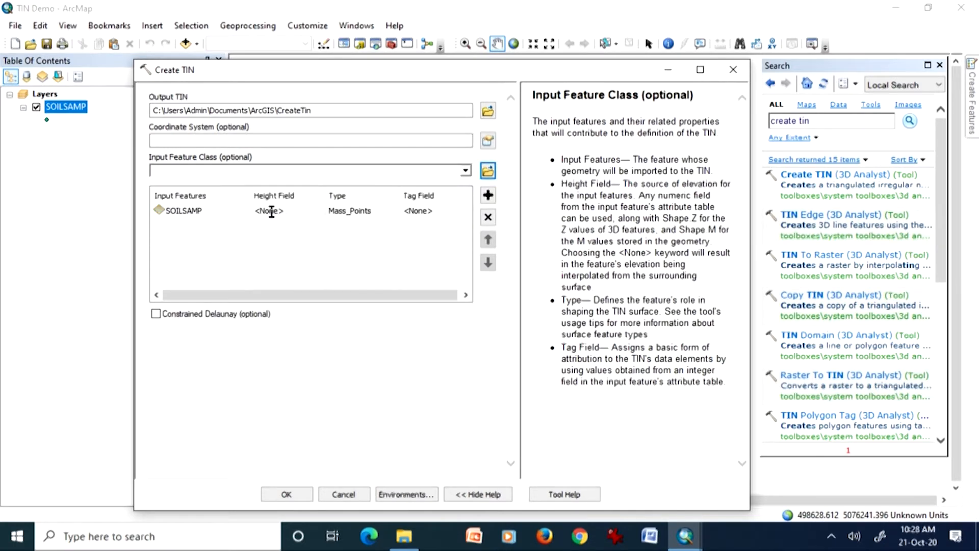
pyautogui.click(318, 211)
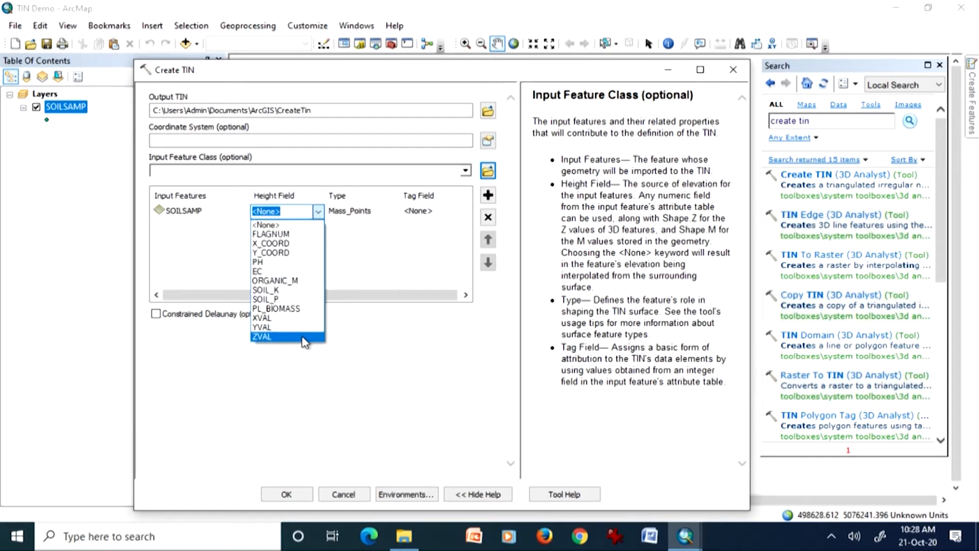
pyautogui.click(304, 337)
# Decline the ActiveX interaction, generate the TIN without constrained Delaunay, and close the Create TIN dialog.
pyautogui.click(156, 313)
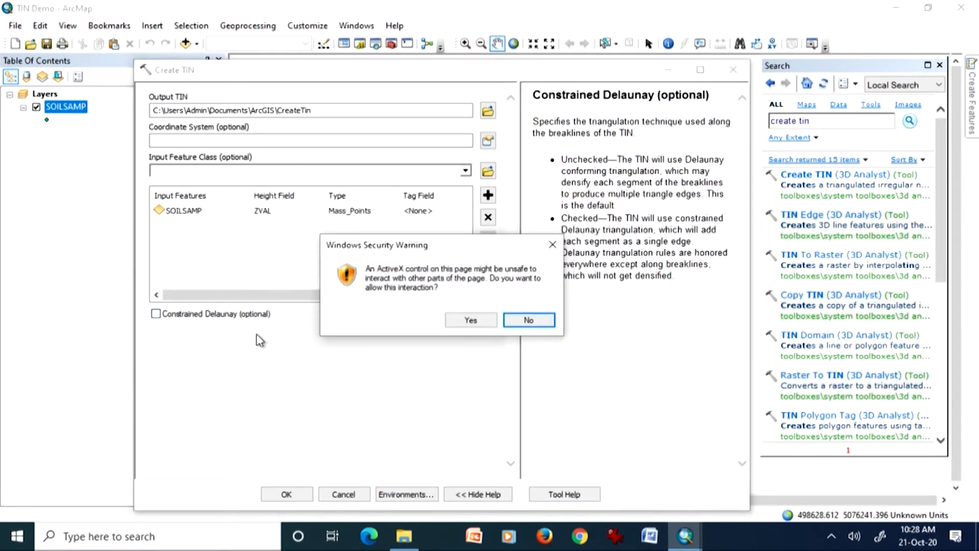
pyautogui.click(517, 322)
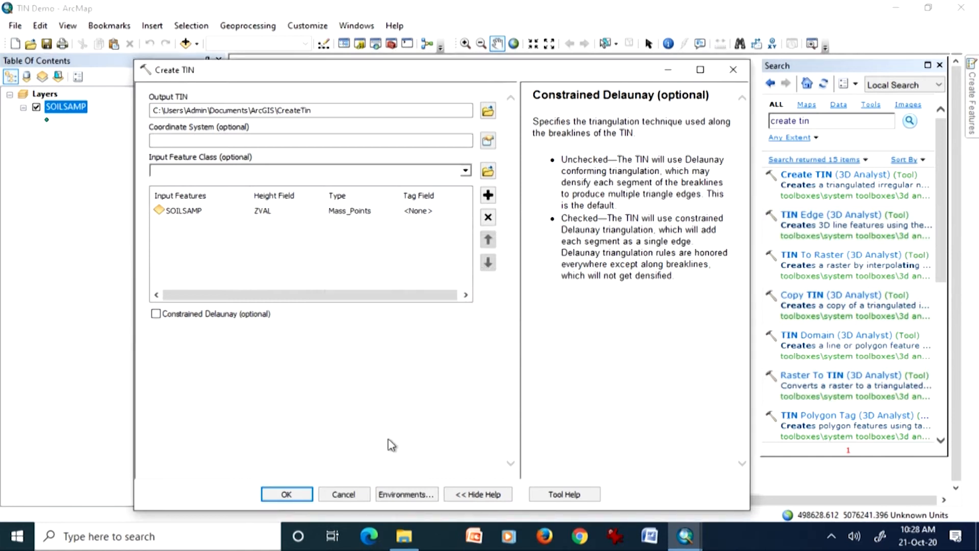
pyautogui.click(287, 495)
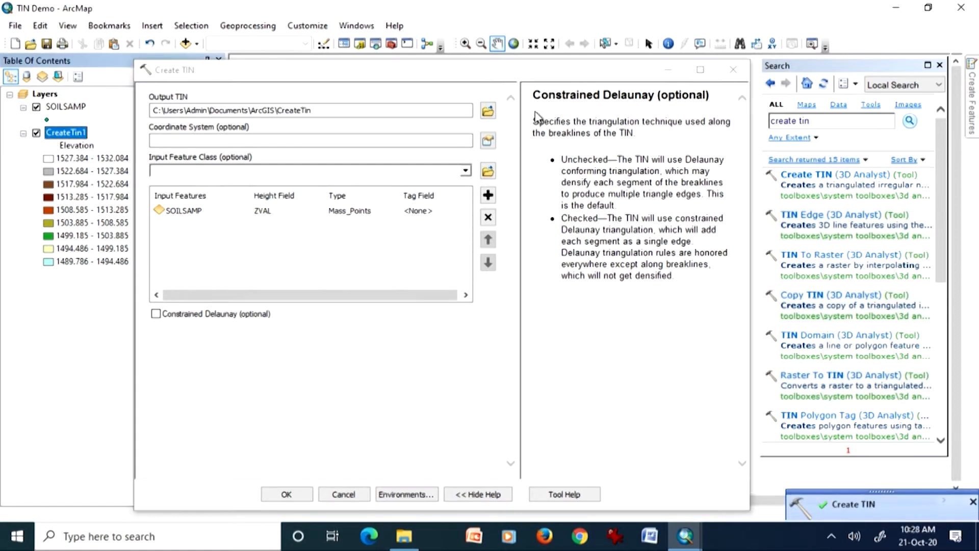
pyautogui.click(733, 70)
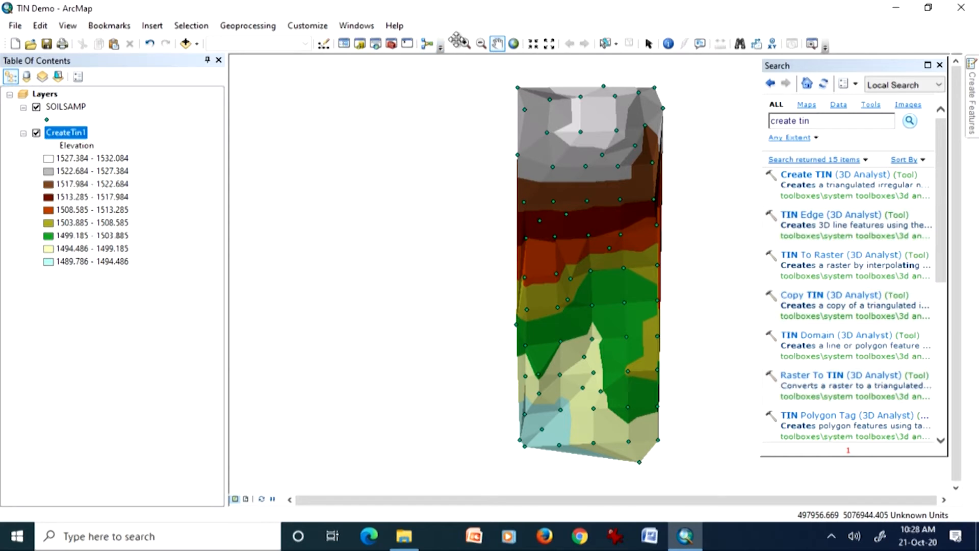
# Change the SOILSAMP point symbol's color to red.
pyautogui.click(465, 44)
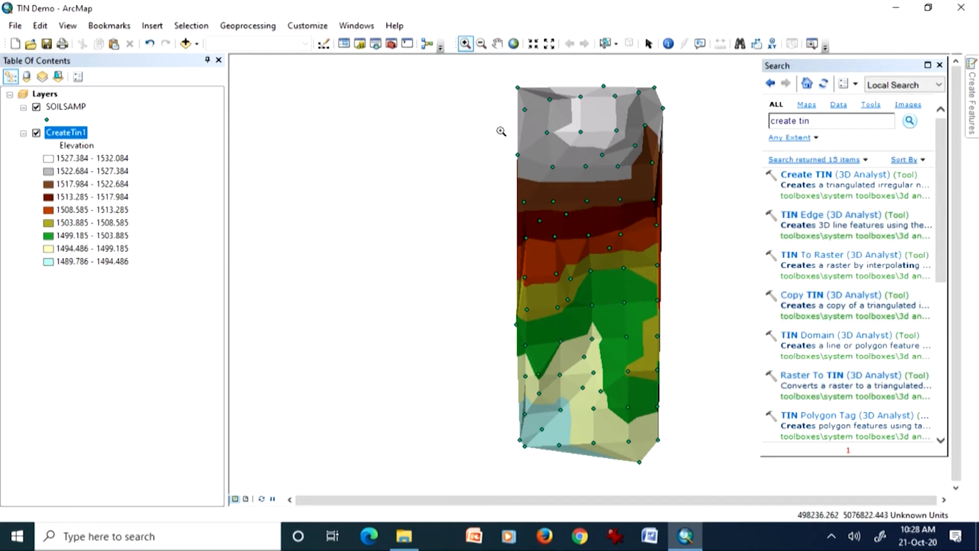
pyautogui.moveTo(507, 144); pyautogui.dragTo(539, 264)
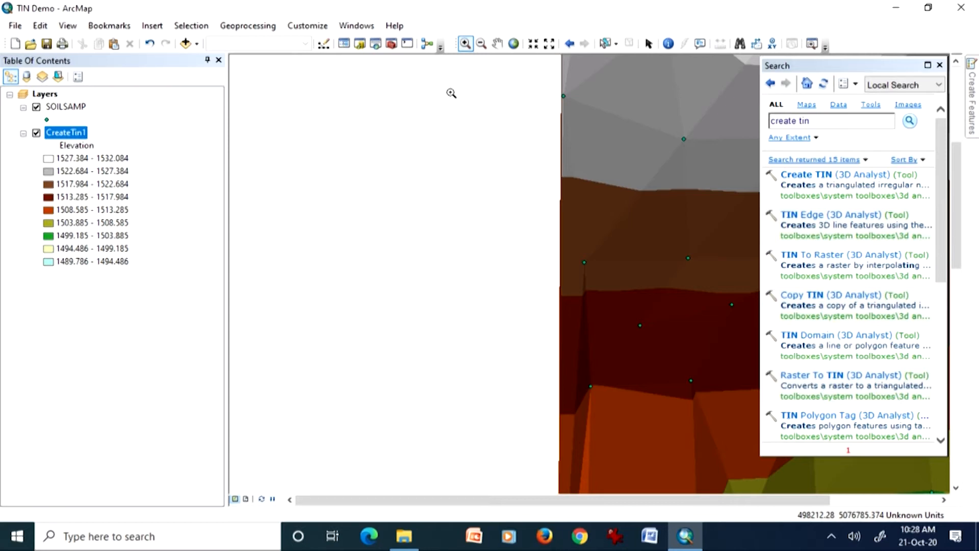
pyautogui.click(570, 44)
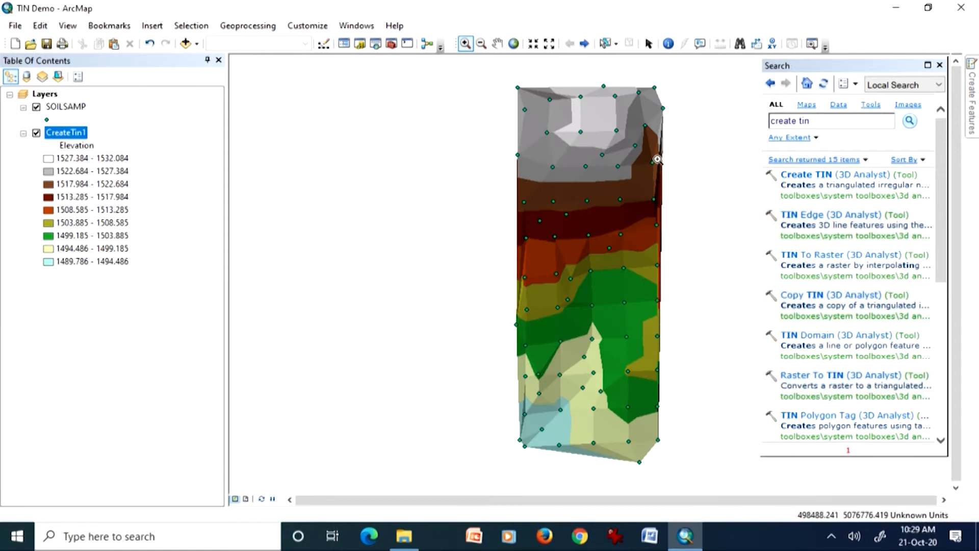
pyautogui.moveTo(673, 471); pyautogui.dragTo(614, 416)
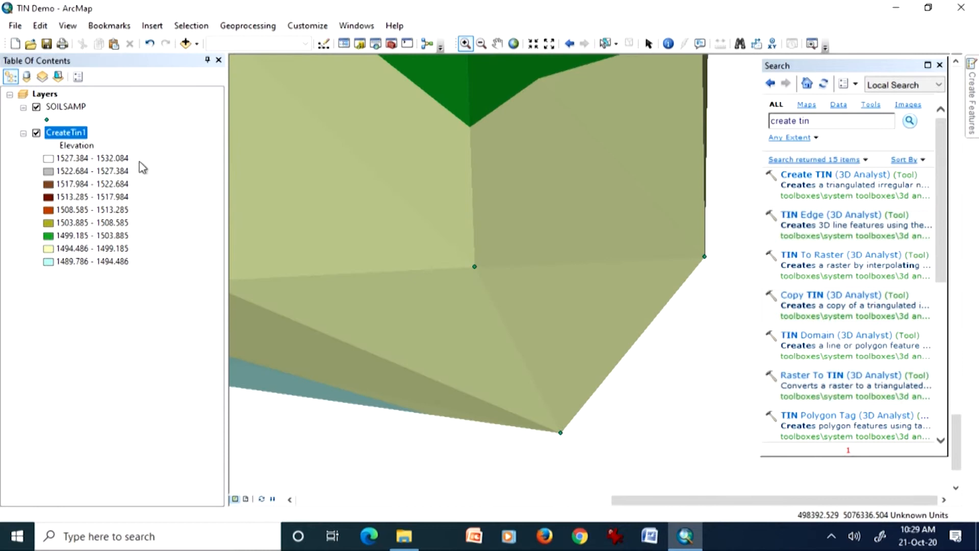
pyautogui.click(46, 121)
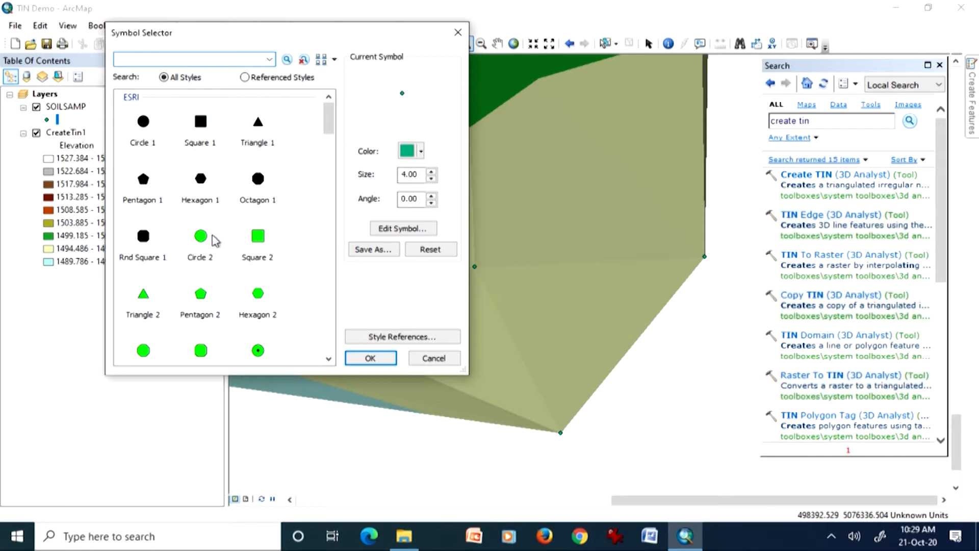
pyautogui.click(421, 151)
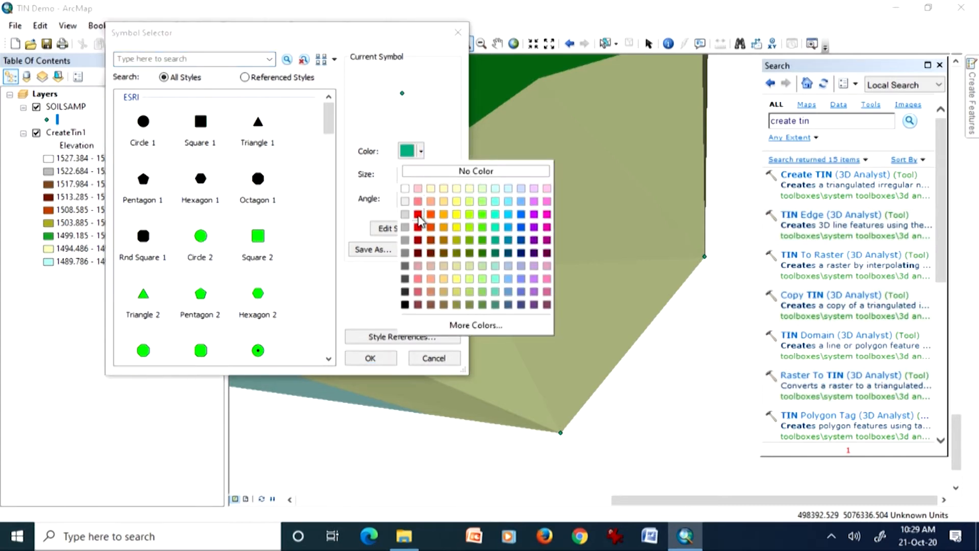
pyautogui.click(418, 216)
pyautogui.click(376, 357)
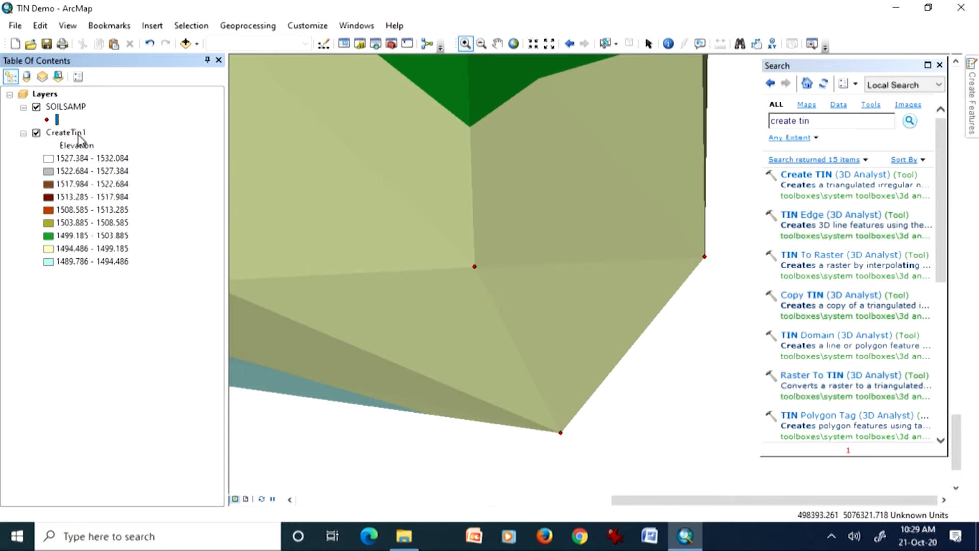
# Add the dem raster from C:\ESRI\AV_GIS30\AVTUTOR\SPATIAL to the map and acknowledge the spatial reference warning.
pyautogui.rightClick(78, 133)
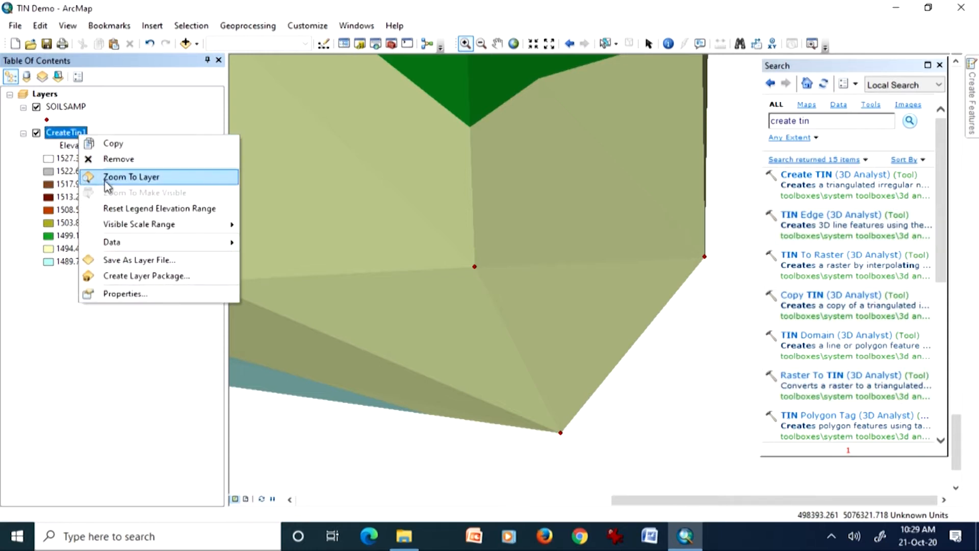
pyautogui.click(104, 179)
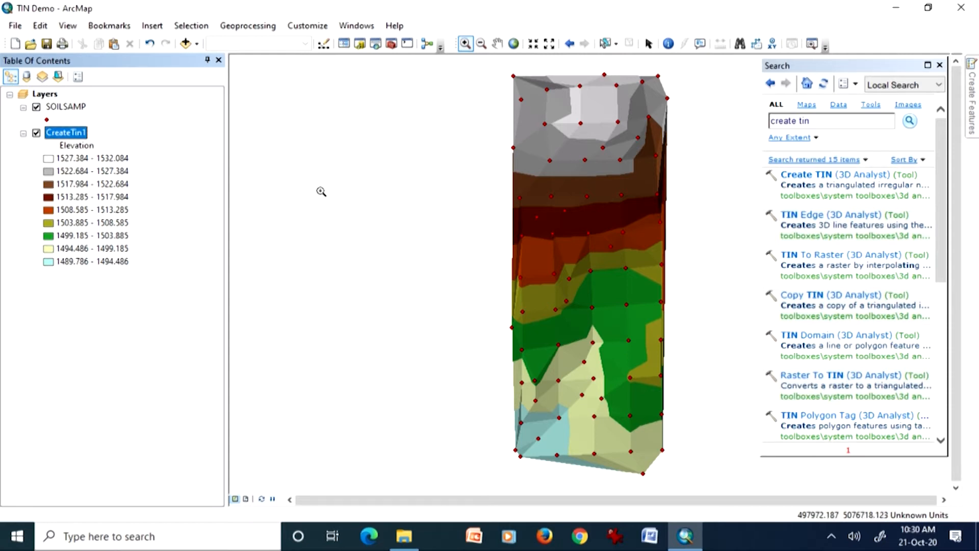
pyautogui.click(185, 45)
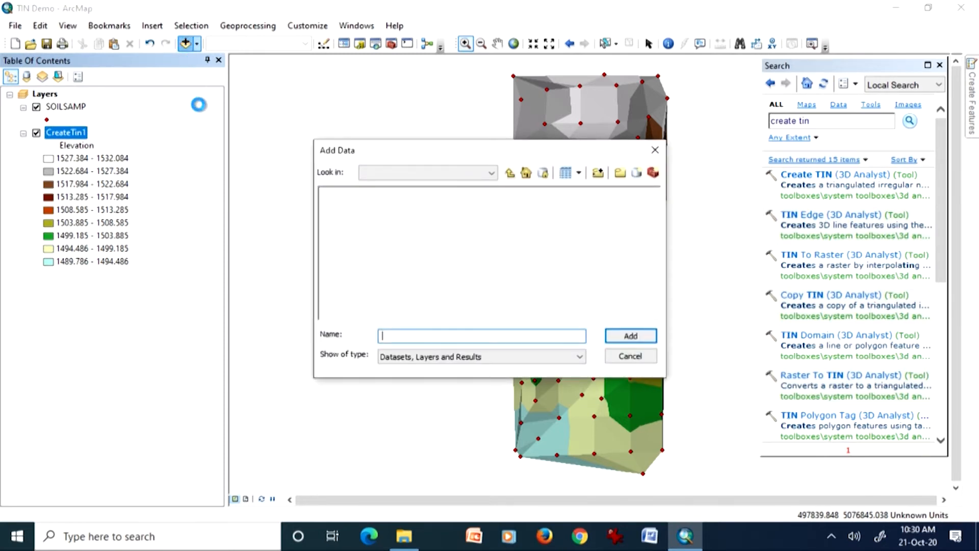
pyautogui.click(491, 173)
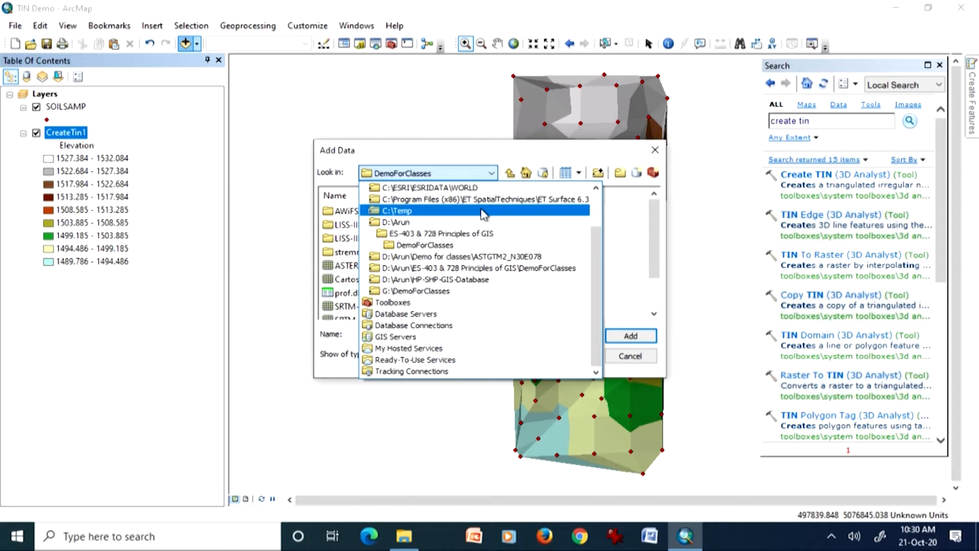
pyautogui.moveTo(601, 259); pyautogui.dragTo(595, 210)
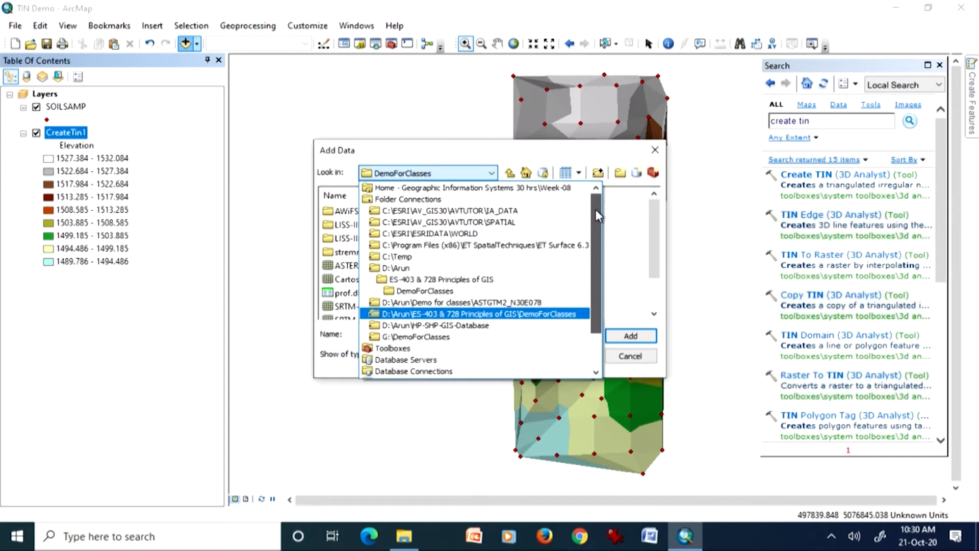
pyautogui.click(539, 223)
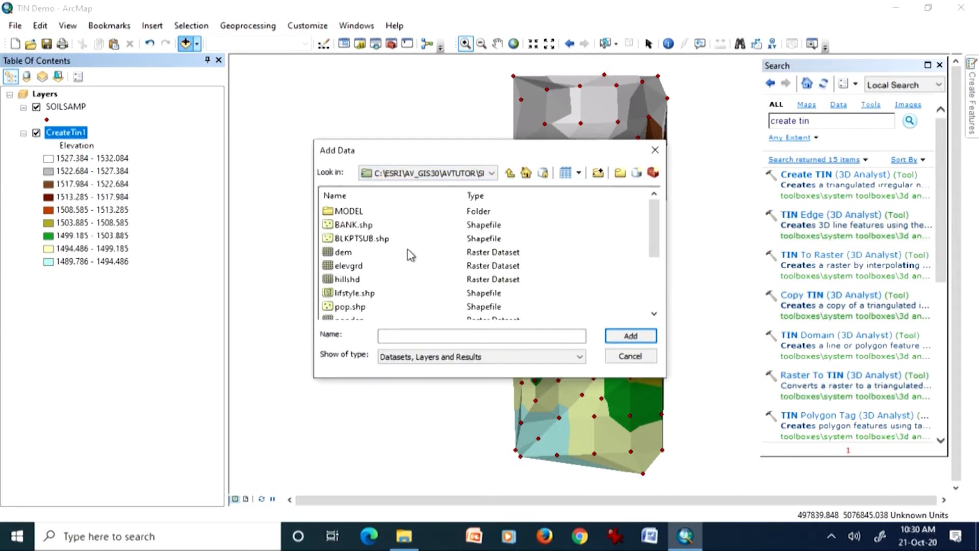
pyautogui.doubleClick(338, 252)
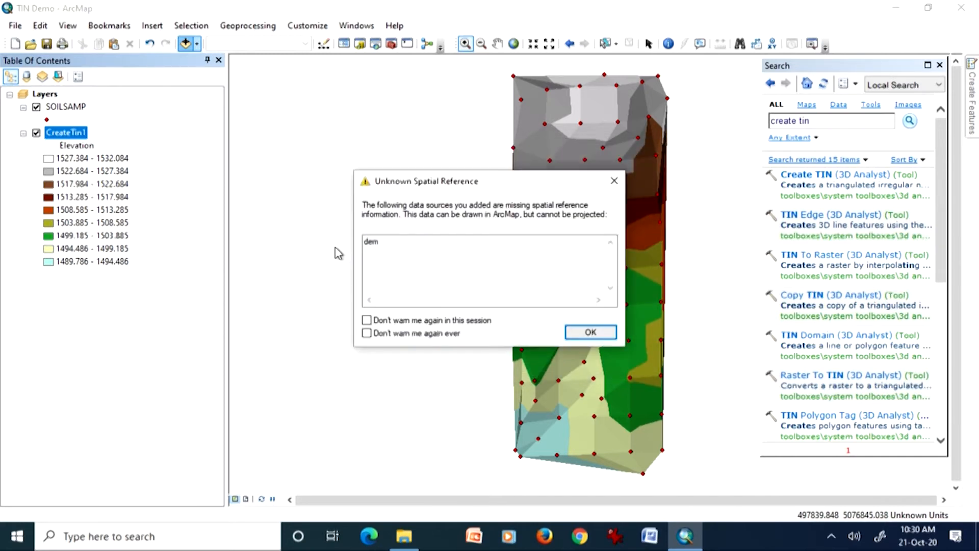
pyautogui.click(604, 335)
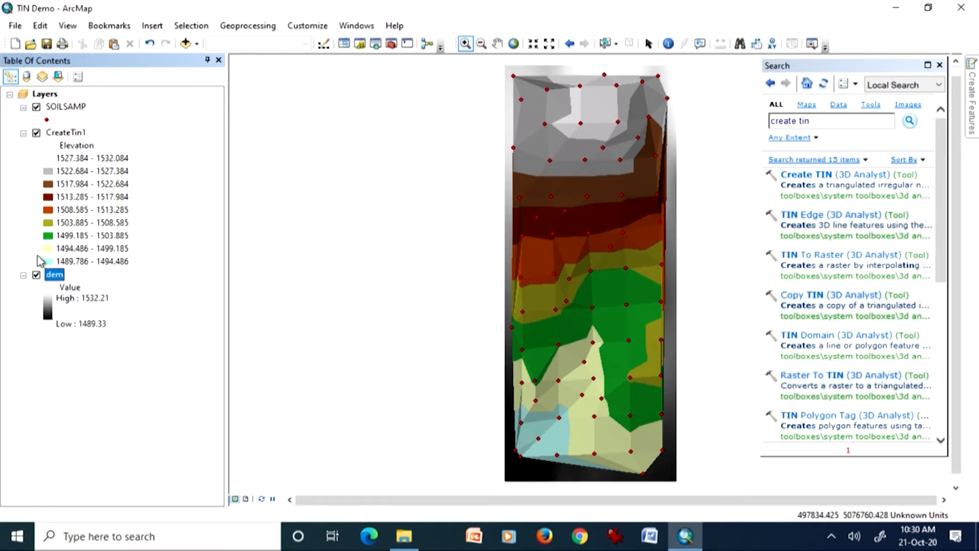
# Compare the CreateTin1 surface with the dem raster beneath it, including a close-up of the TIN's southeastern corner.
pyautogui.click(37, 133)
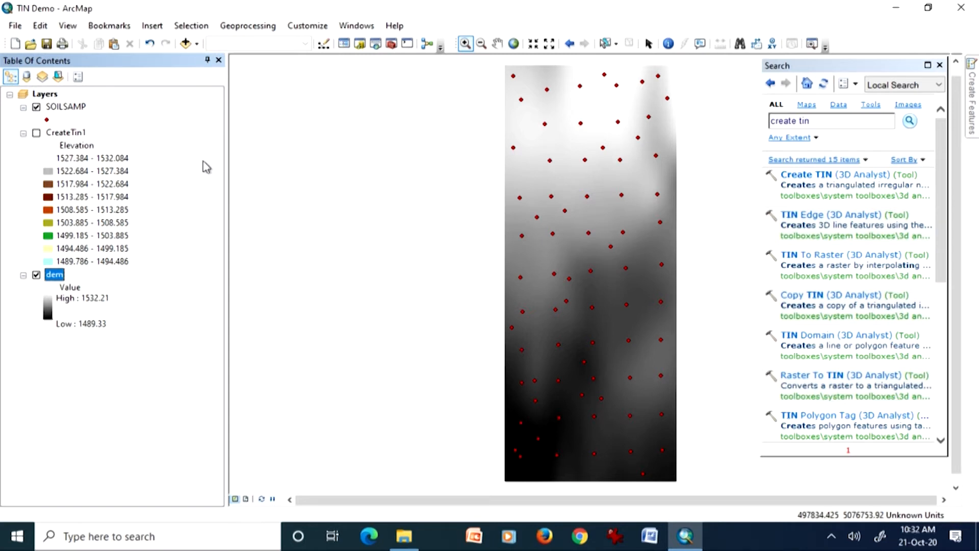
pyautogui.click(37, 134)
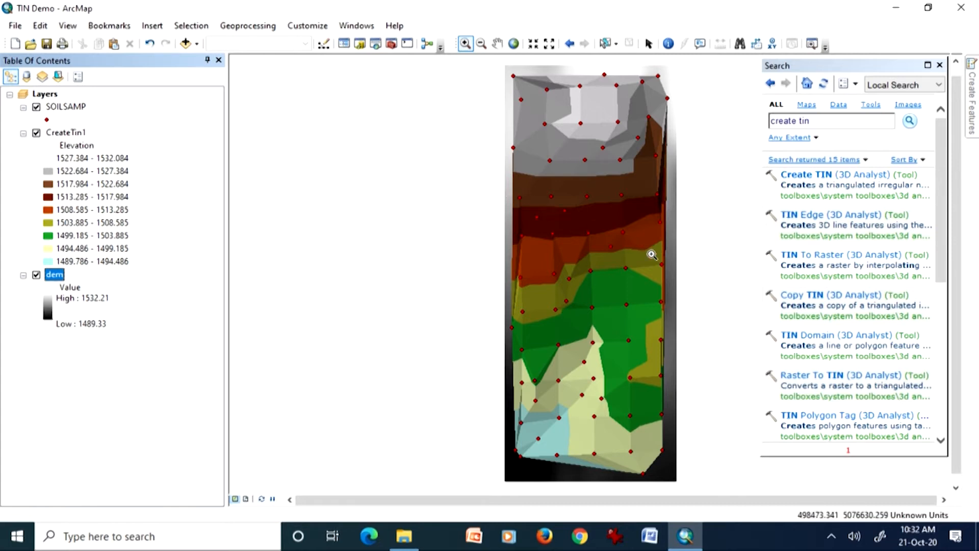
pyautogui.moveTo(634, 432); pyautogui.dragTo(686, 498)
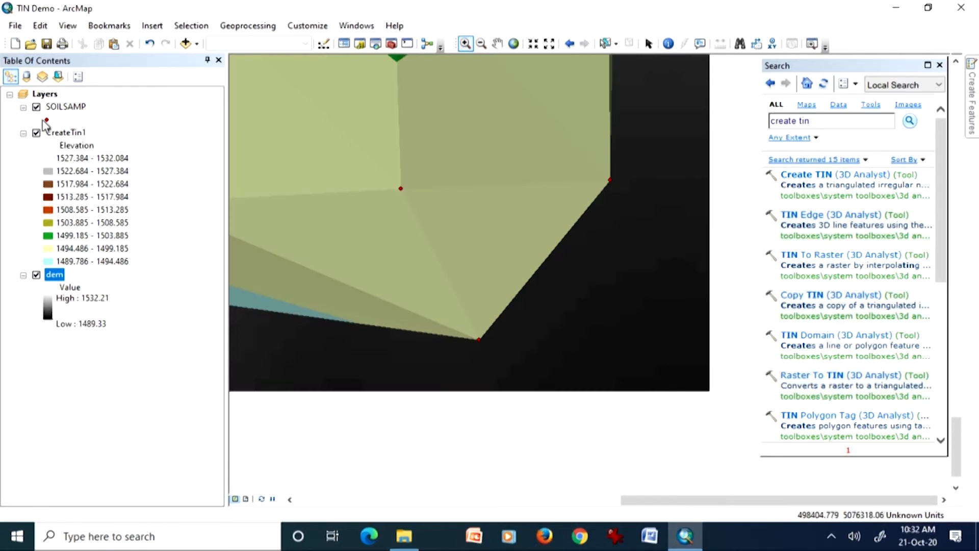
pyautogui.rightClick(56, 134)
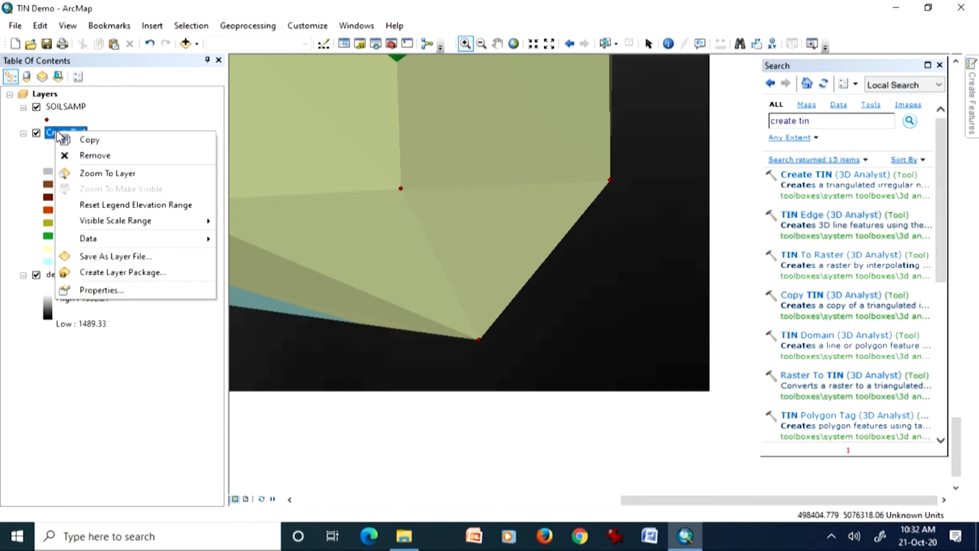
pyautogui.click(90, 172)
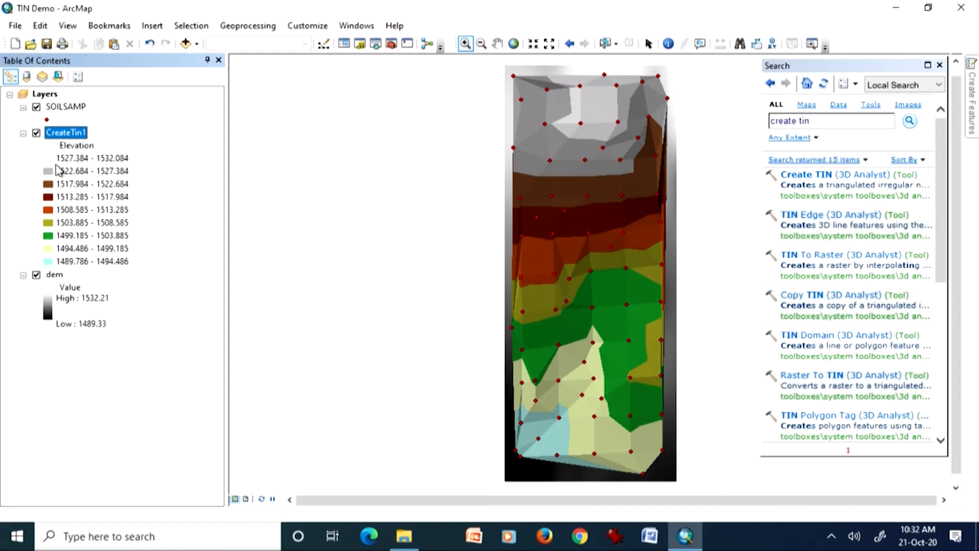
pyautogui.click(37, 134)
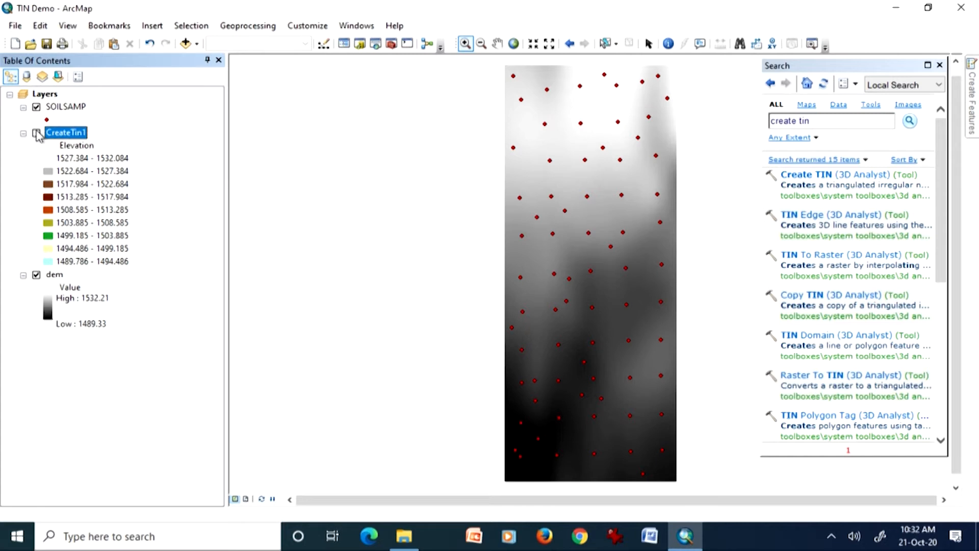
pyautogui.click(37, 133)
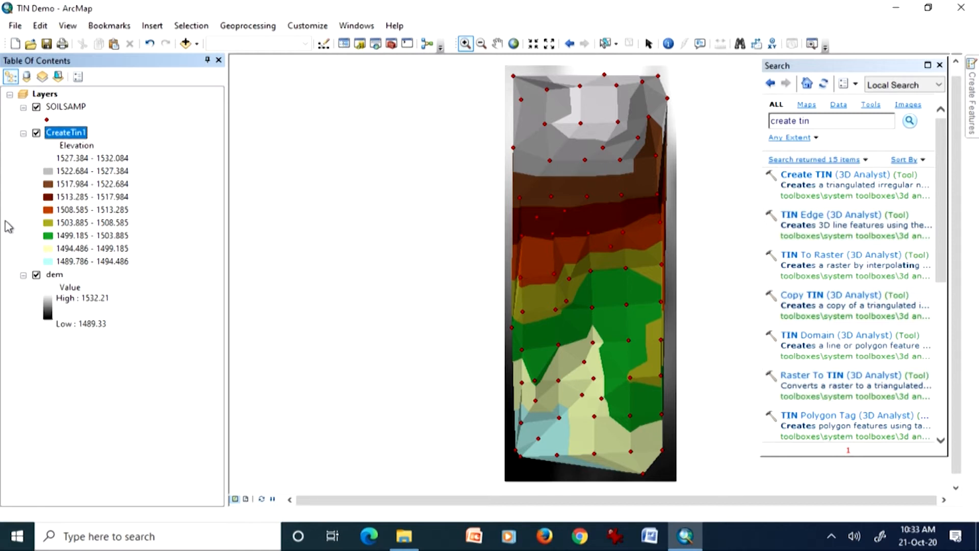
# Search for "create random points" and open the Create Random Points tool.
pyautogui.moveTo(821, 123); pyautogui.dragTo(765, 124)
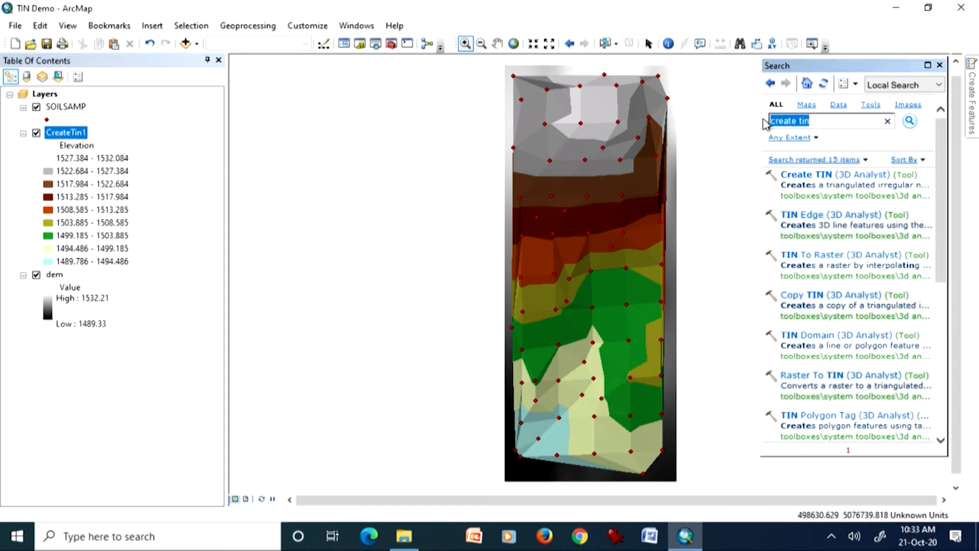
pyautogui.write('create')
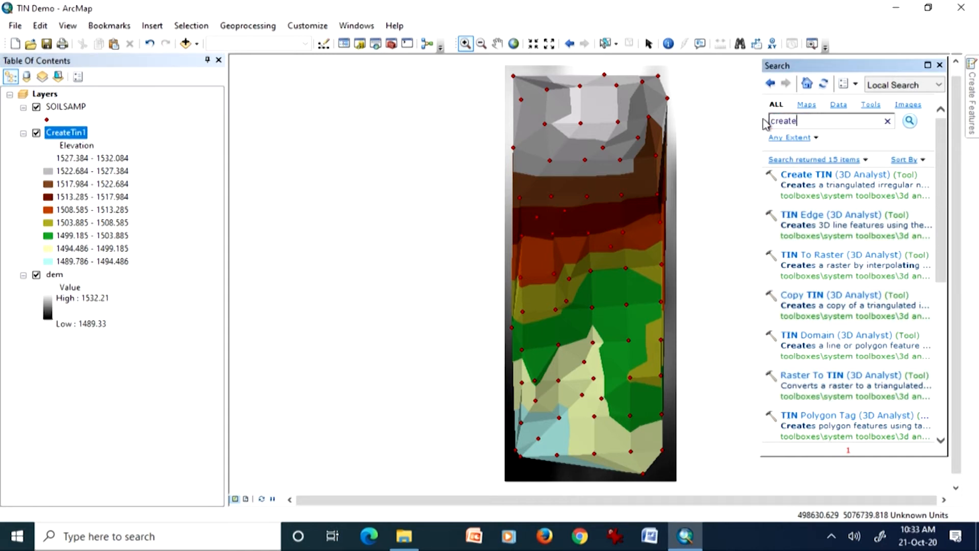
pyautogui.write(' random points')
pyautogui.press('Return')
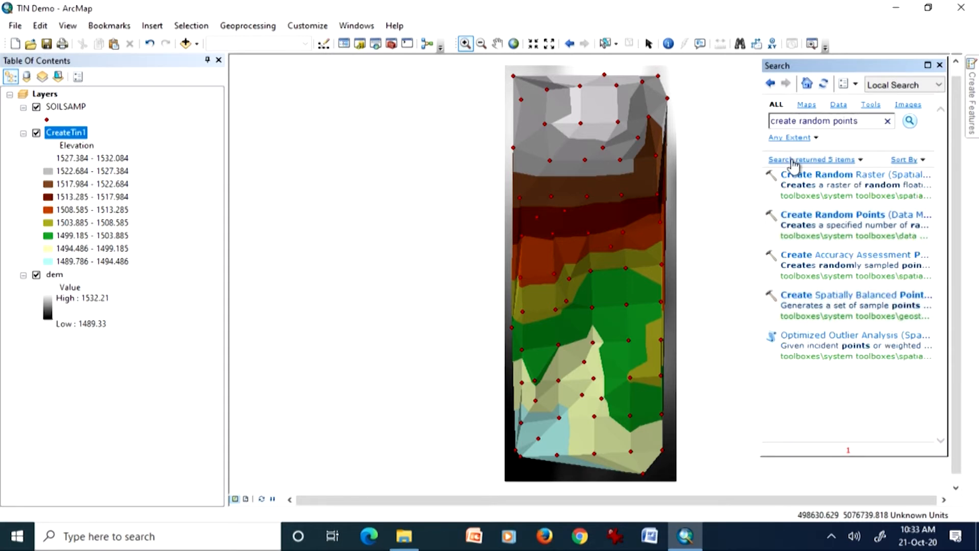
pyautogui.click(811, 215)
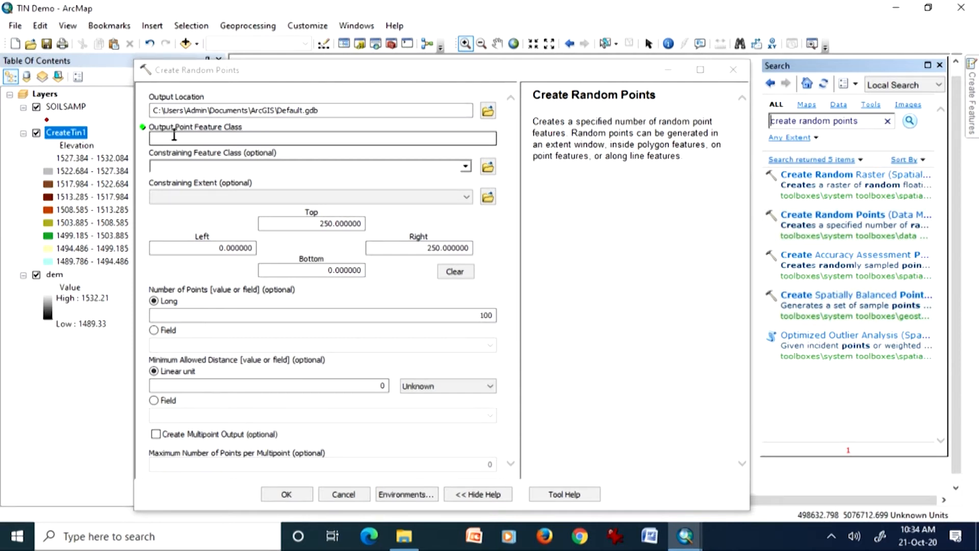
# Dismiss the ActiveX warning, name the output point feature class random100, and use SOILSAMP as the constraining feature class.
pyautogui.click(177, 136)
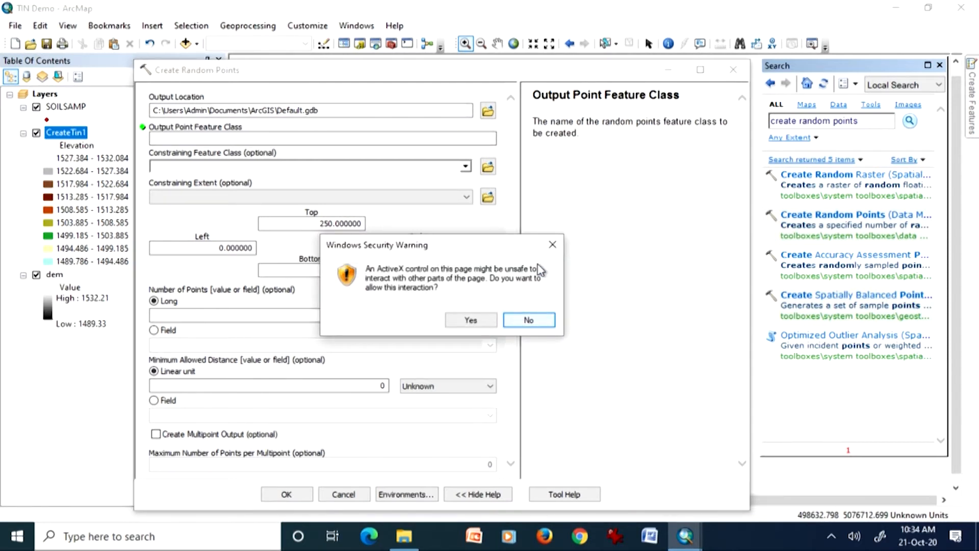
pyautogui.click(552, 245)
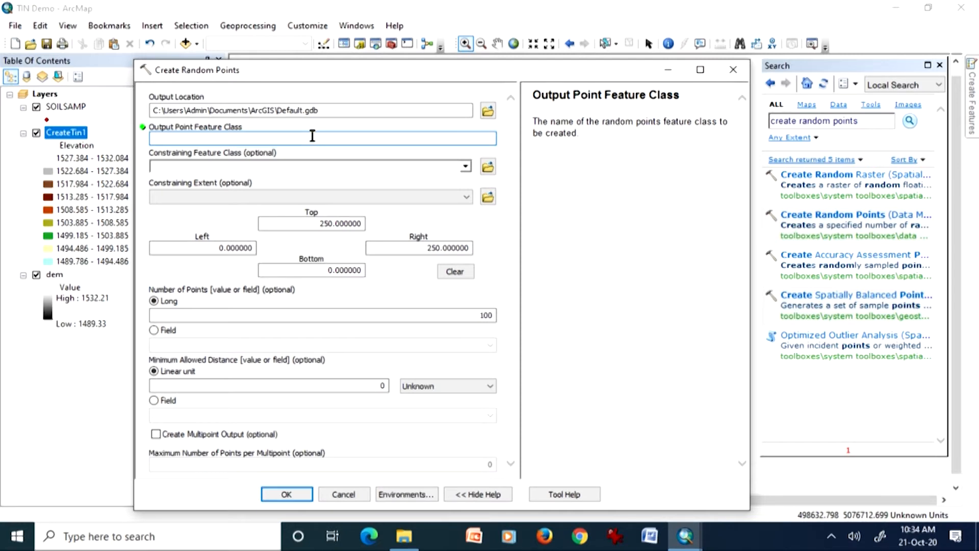
pyautogui.write('random100')
pyautogui.click(234, 168)
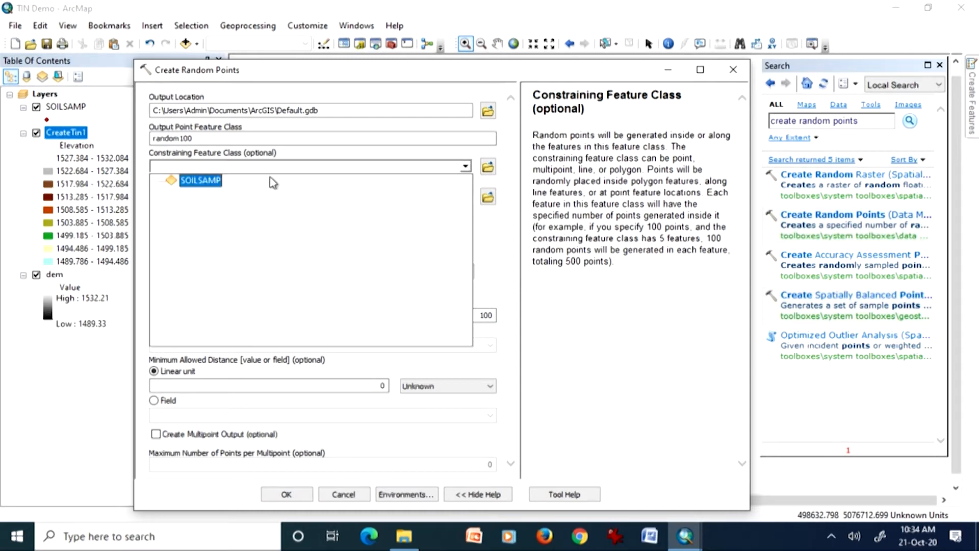
pyautogui.click(201, 182)
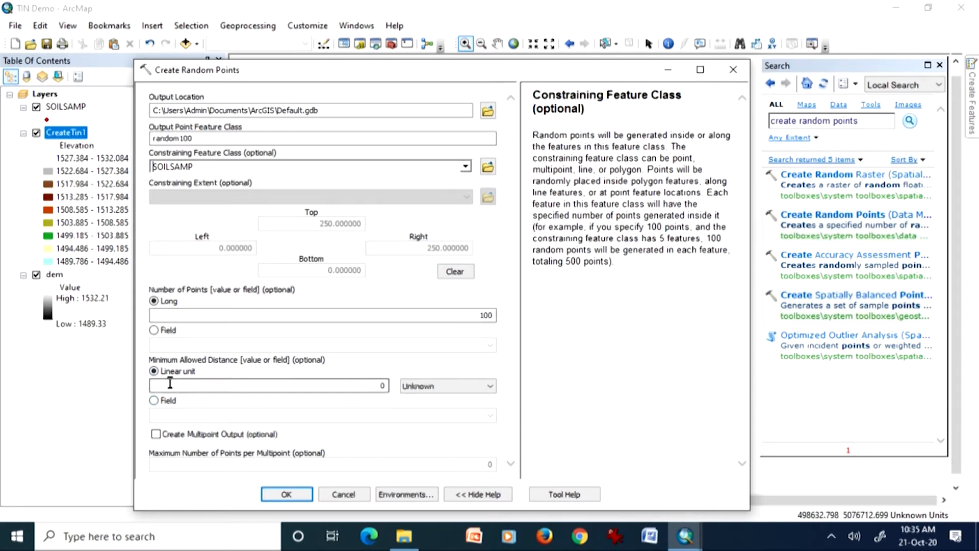
# Set the minimum allowed distance unit to Meters, leave multipoint output off, and generate the random points.
pyautogui.click(421, 390)
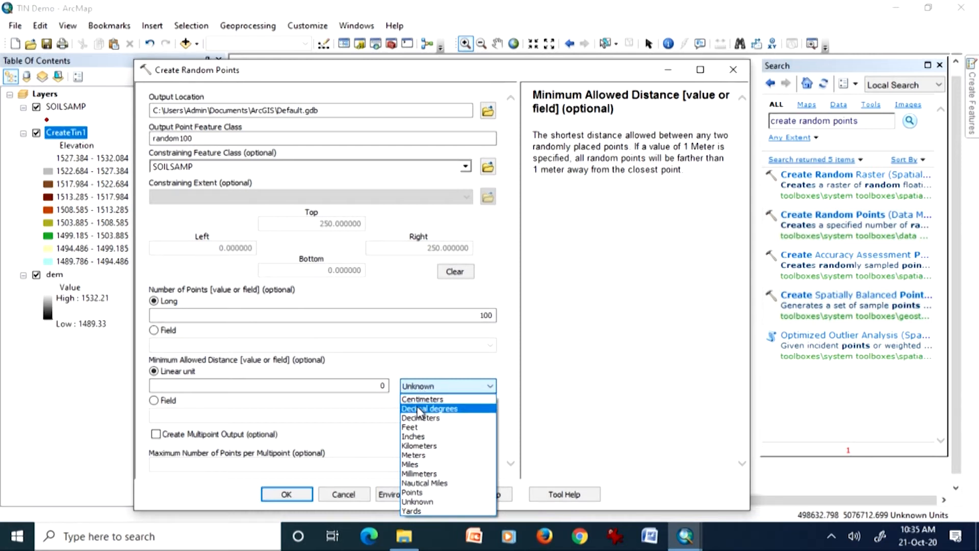
pyautogui.click(417, 455)
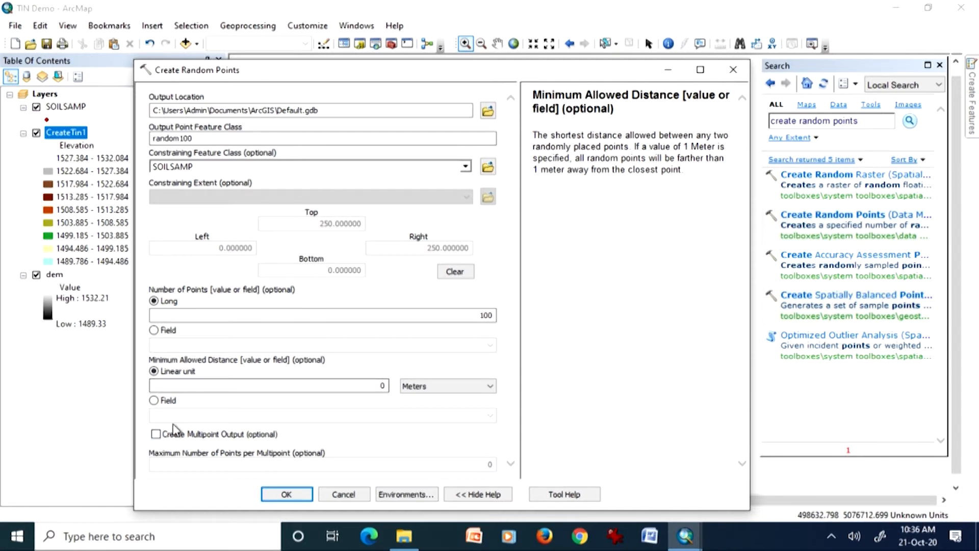
pyautogui.click(159, 436)
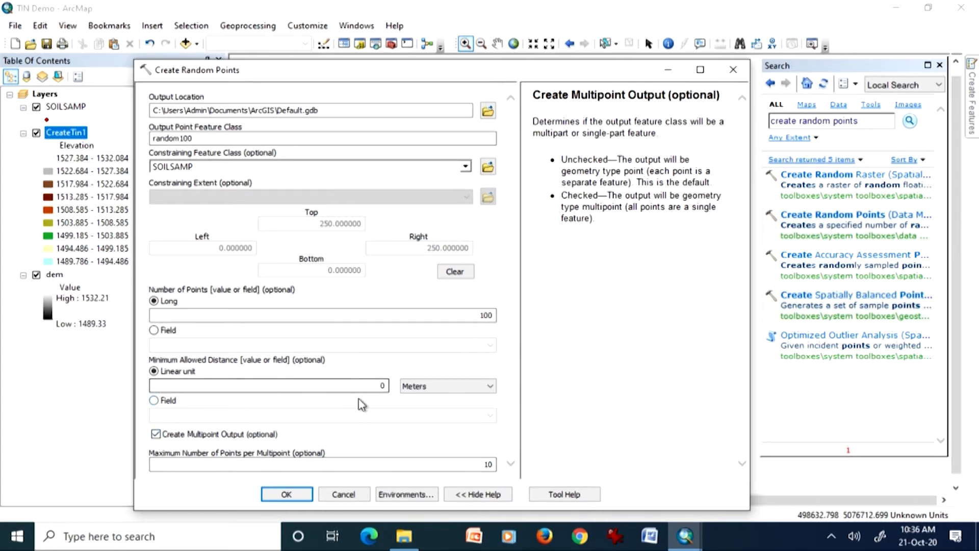
pyautogui.click(156, 435)
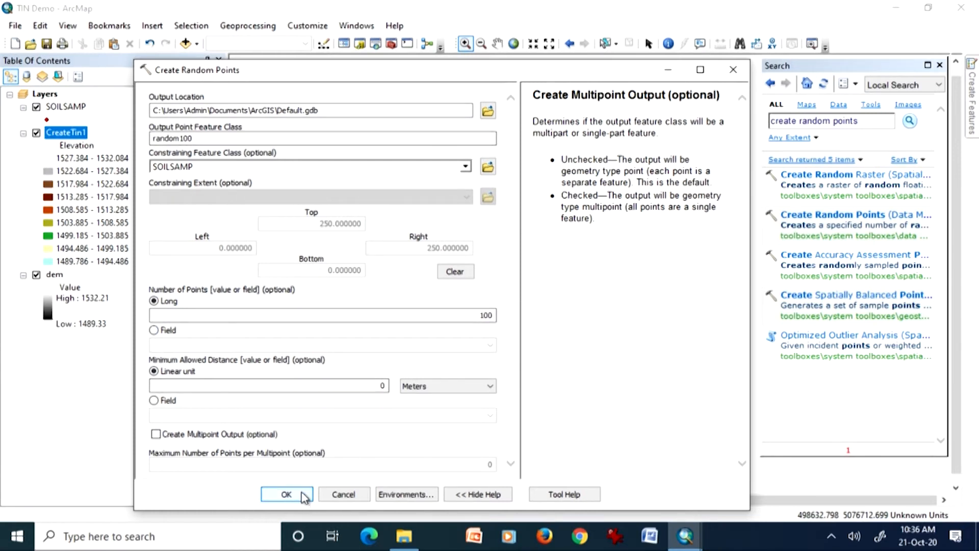
pyautogui.click(287, 495)
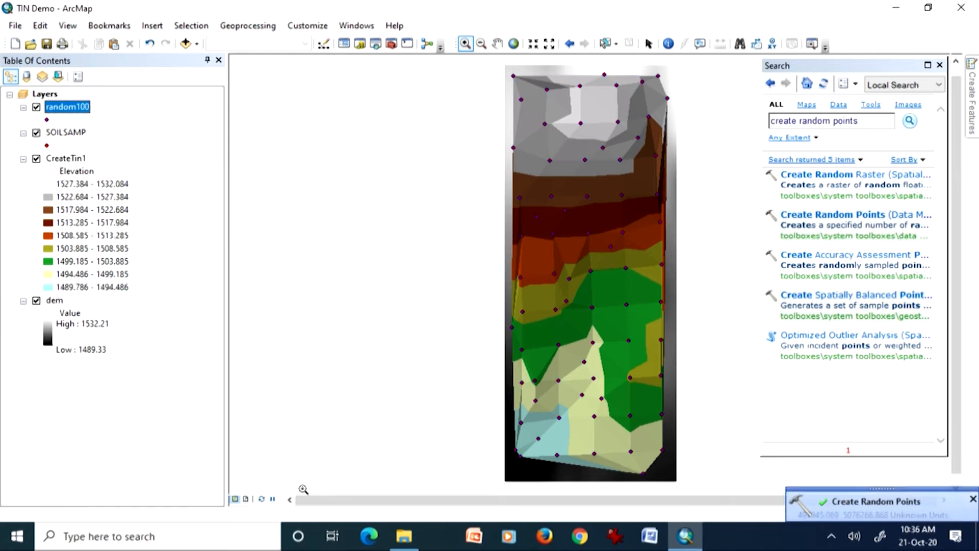
# Hide the CreateTin1 and dem layers and compare the random100 points with the SOILSAMP points.
pyautogui.keyDown('ctrl'); pyautogui.click(36, 162); pyautogui.keyUp('ctrl')
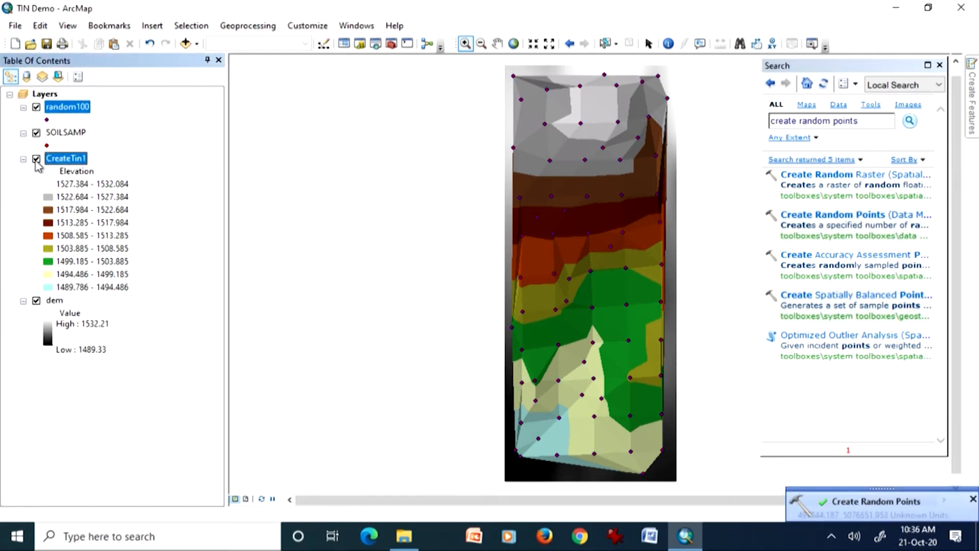
pyautogui.click(37, 159)
pyautogui.click(37, 300)
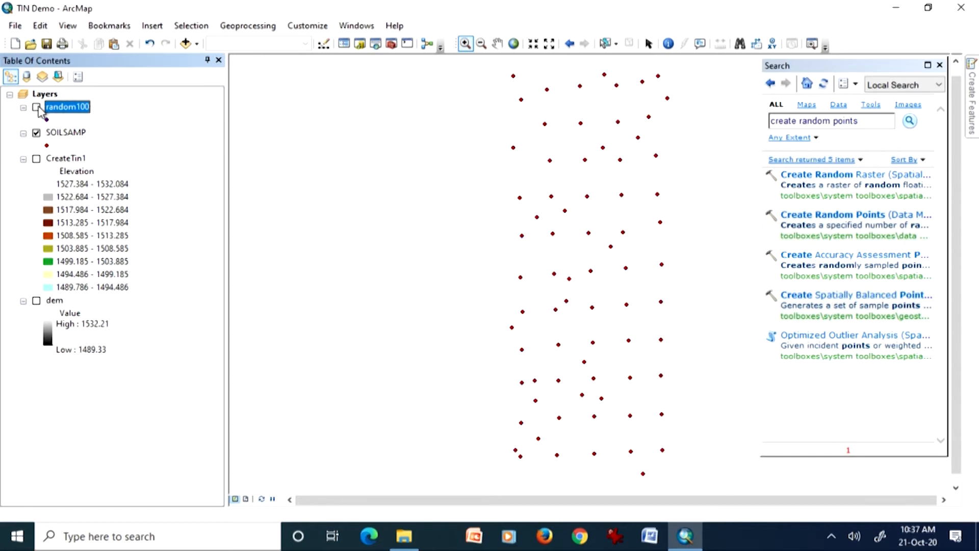
pyautogui.click(37, 107)
pyautogui.click(36, 132)
pyautogui.click(36, 132)
# Remove the SOILSAMP and random100 point layers from the map.
pyautogui.click(63, 134)
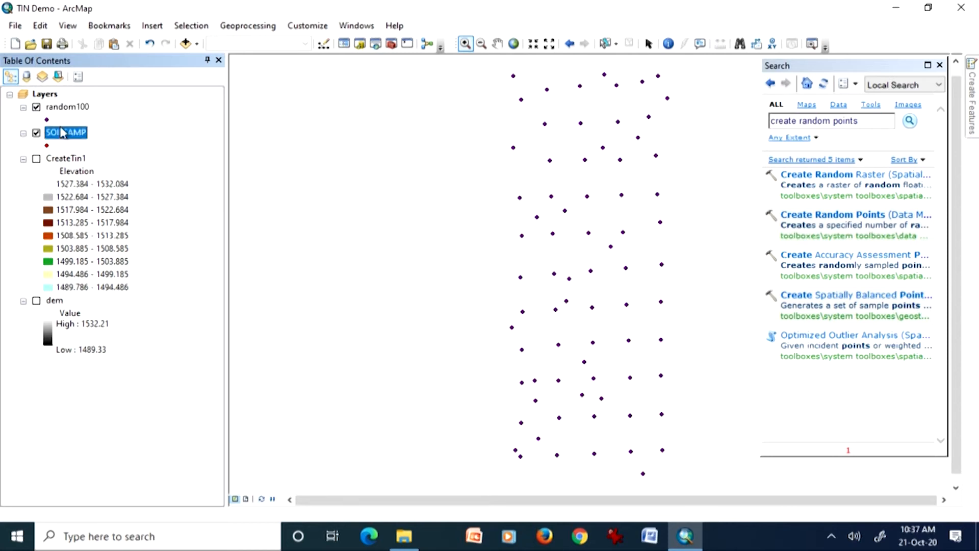
pyautogui.rightClick(61, 132)
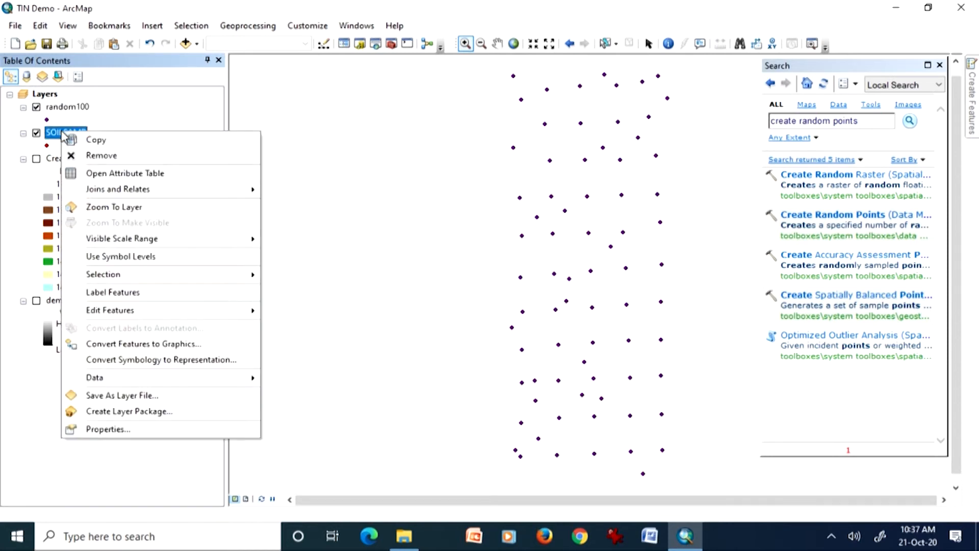
pyautogui.click(85, 159)
pyautogui.click(84, 108)
pyautogui.rightClick(86, 109)
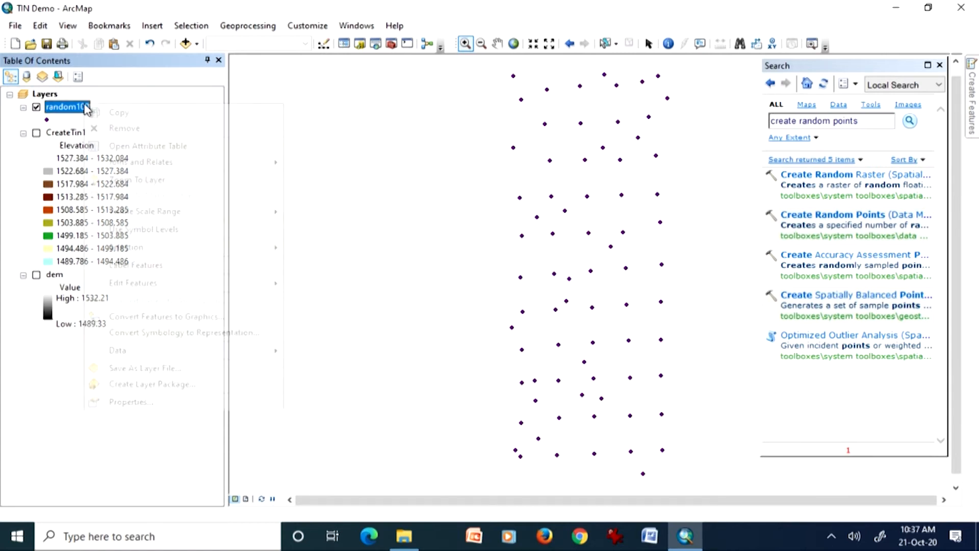
pyautogui.click(108, 127)
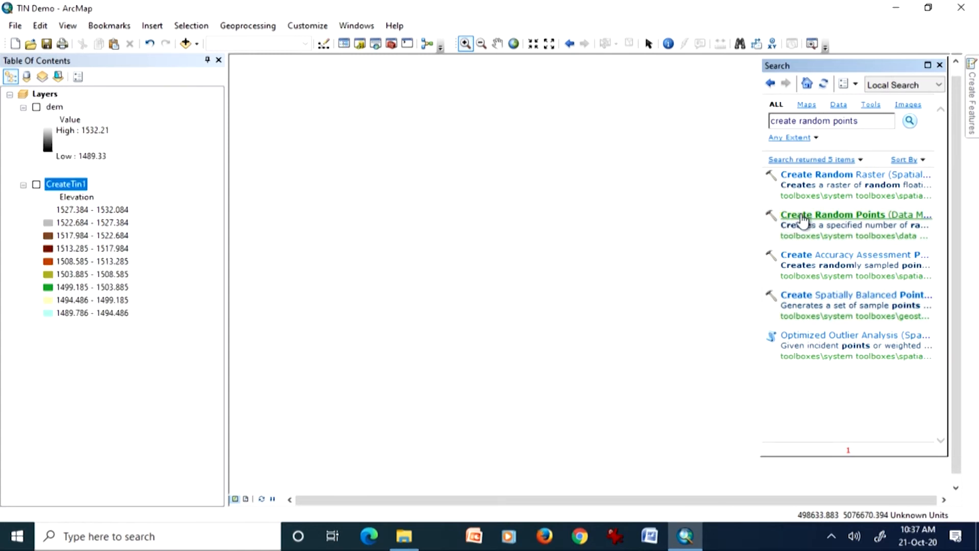
# Open the Create Random Points tool, refuse the ActiveX interaction, and name the output point feature class random200.
pyautogui.click(803, 216)
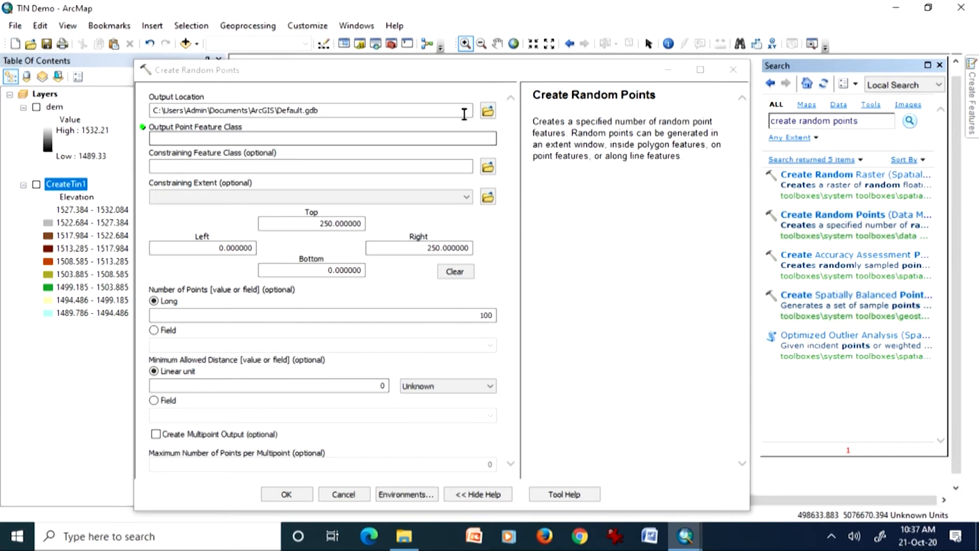
pyautogui.click(284, 137)
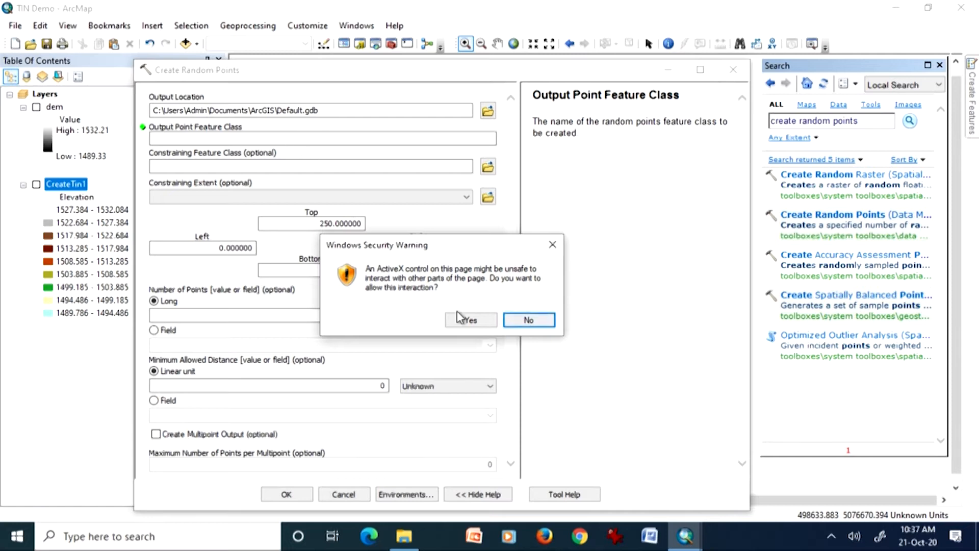
pyautogui.click(525, 319)
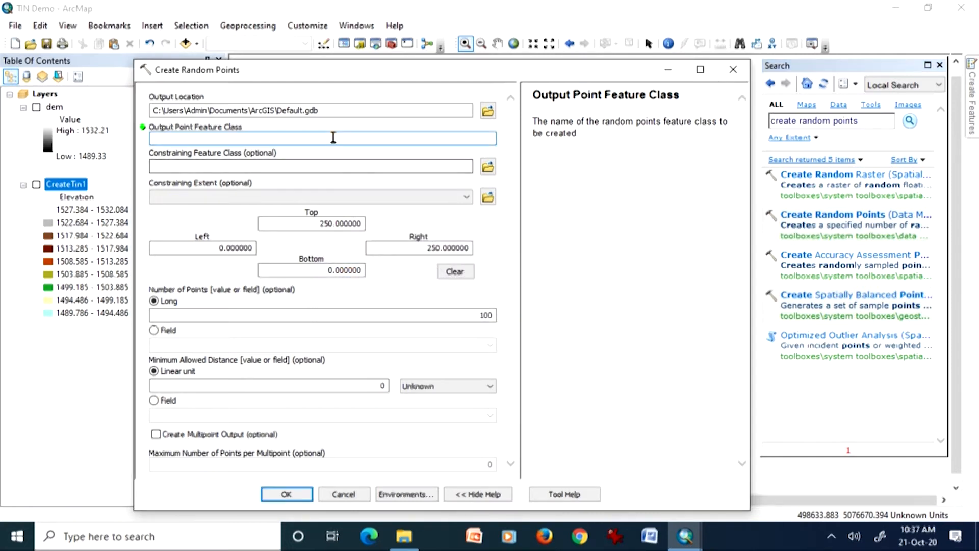
pyautogui.write('random')
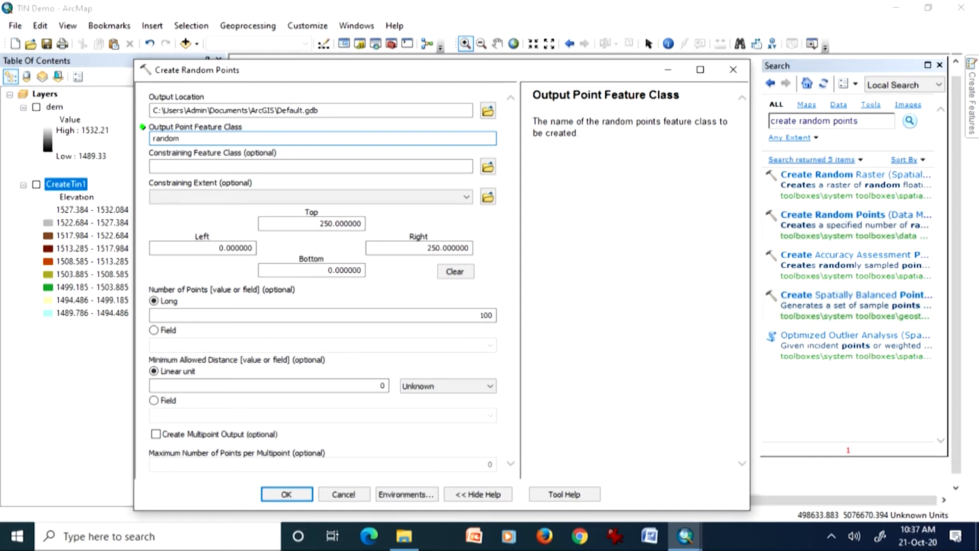
pyautogui.write('200')
pyautogui.click(479, 167)
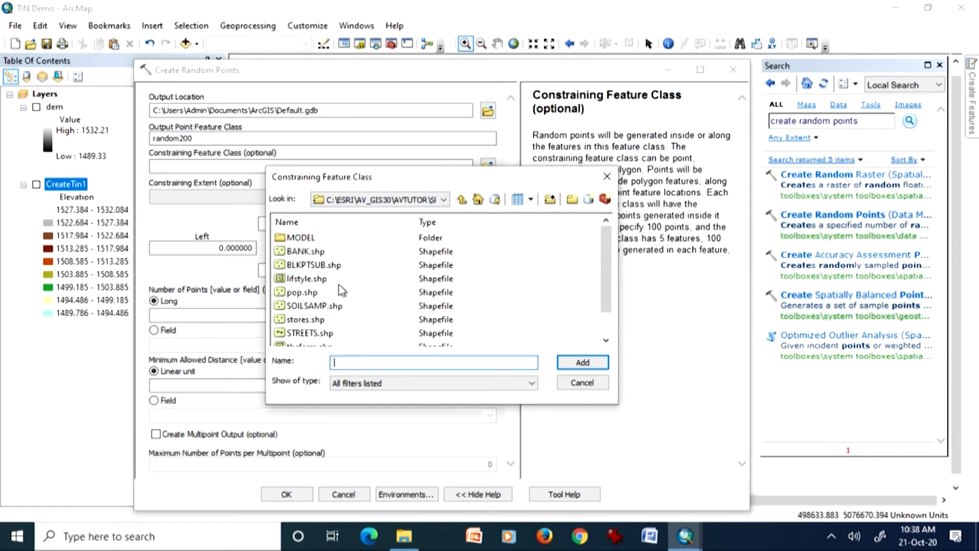
pyautogui.scroll(-1, 344, 298)
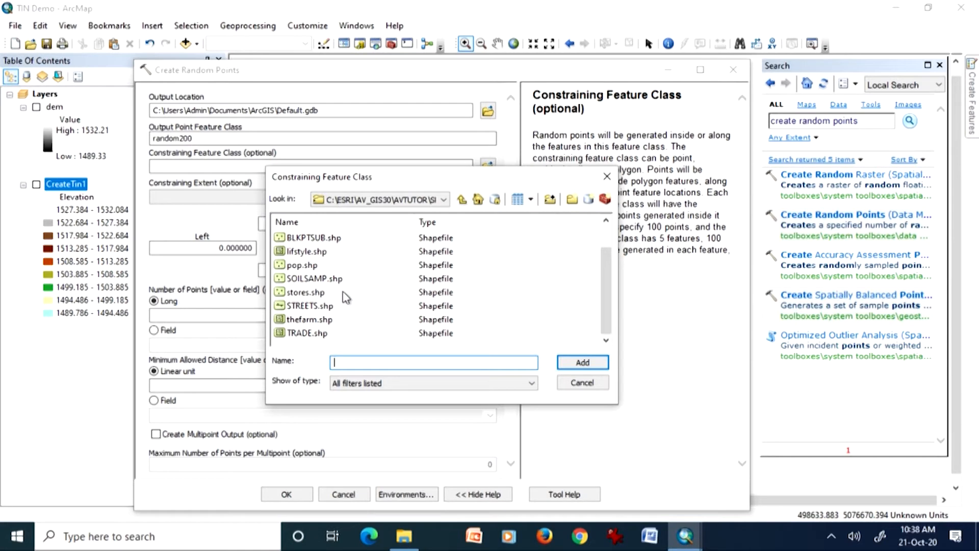
pyautogui.scroll(1, 351, 298)
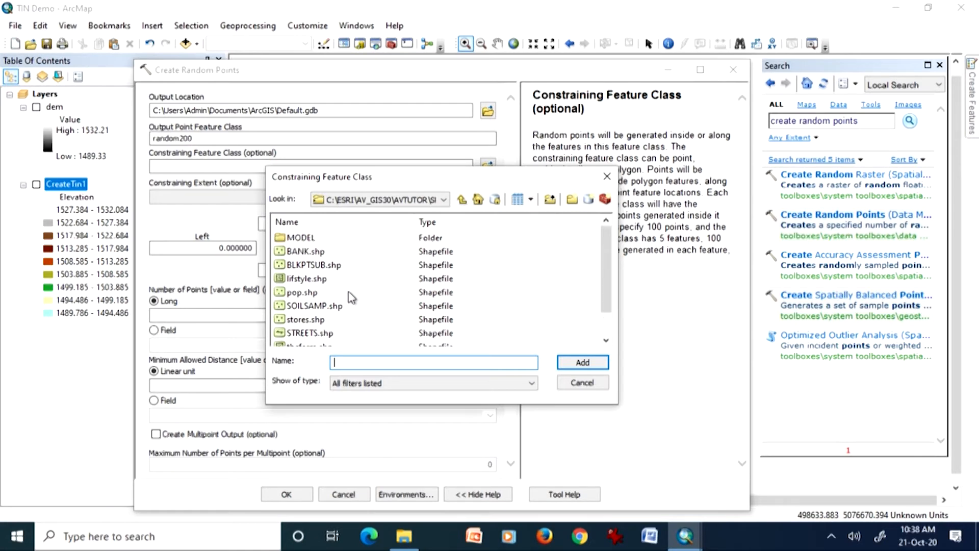
pyautogui.click(308, 293)
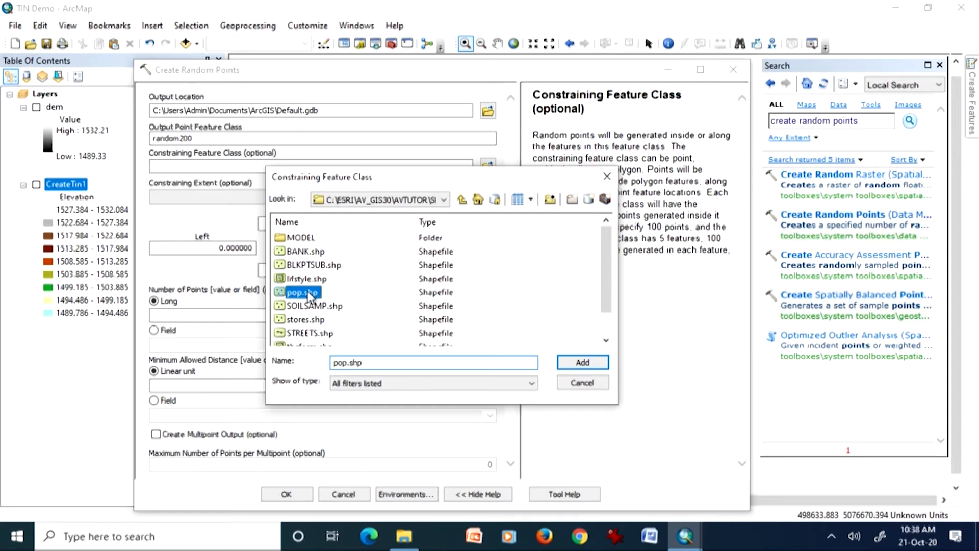
pyautogui.click(325, 306)
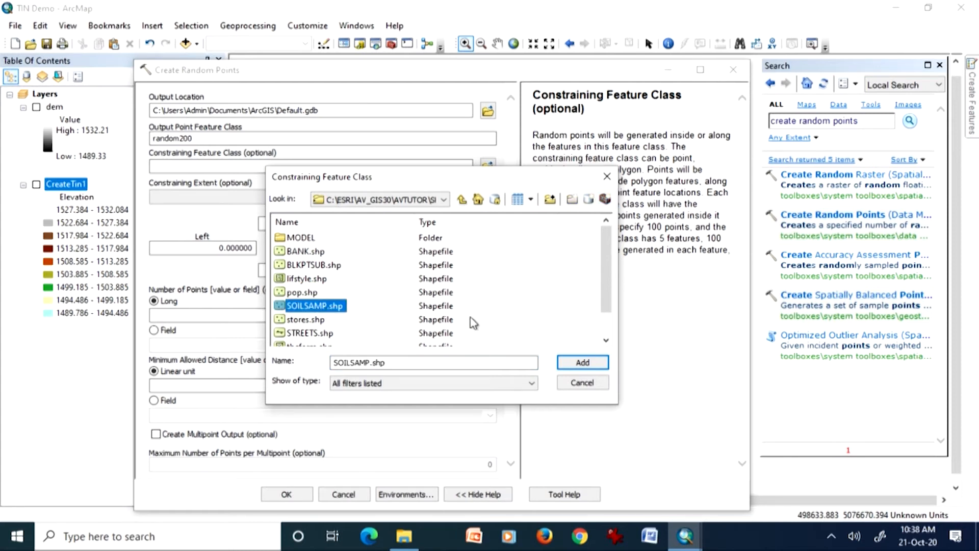
pyautogui.click(581, 365)
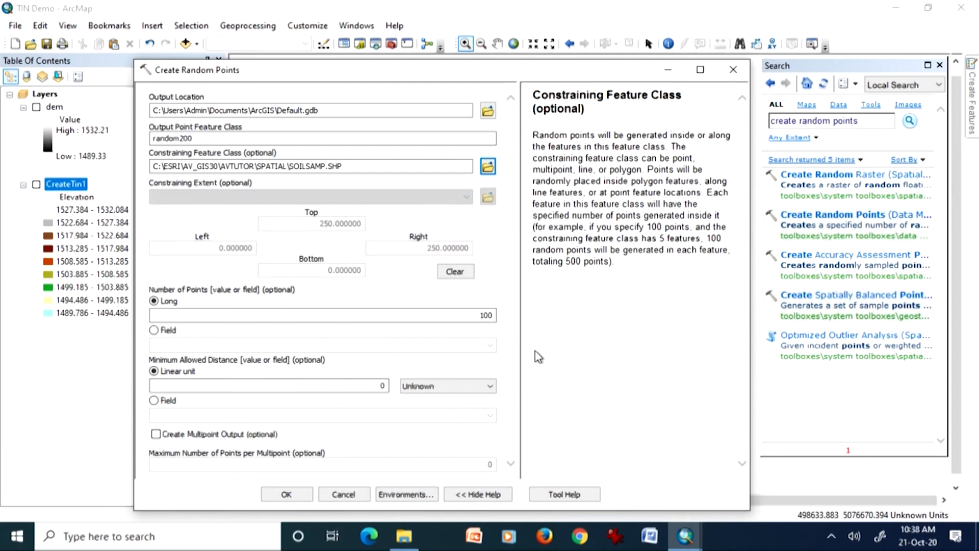
pyautogui.moveTo(393, 164); pyautogui.dragTo(149, 164)
pyautogui.press('Delete')
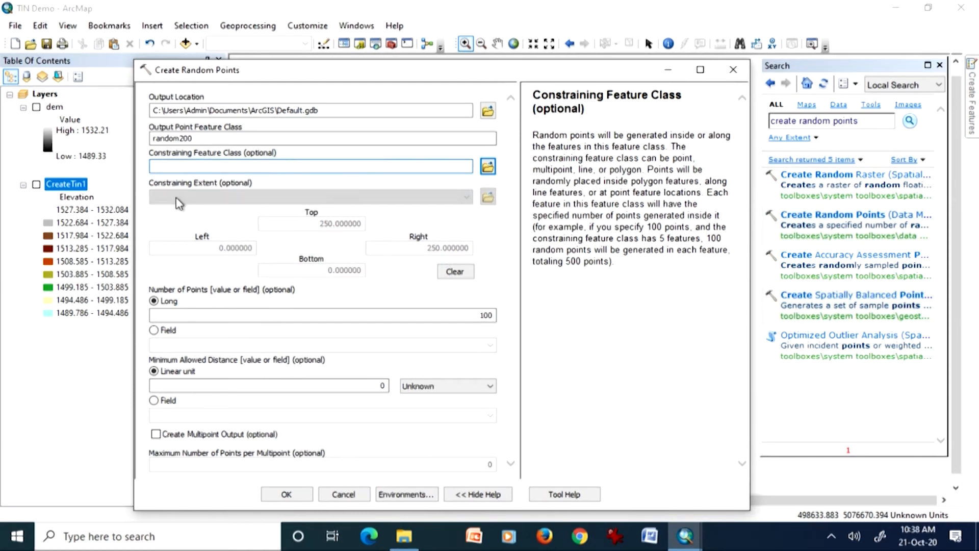
# Set the minimum allowed distance unit to Meters, enable multipoint output, and generate the random points.
pyautogui.click(463, 317)
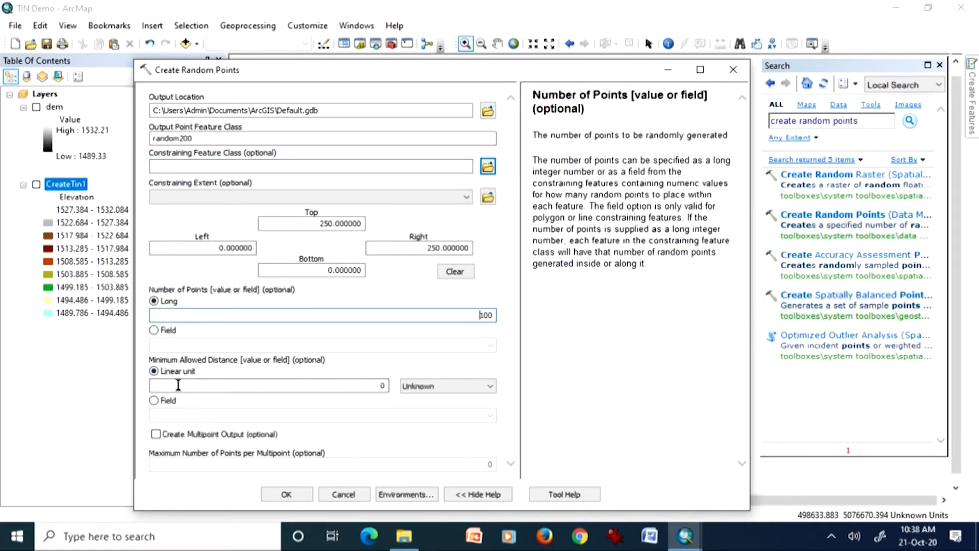
pyautogui.click(473, 392)
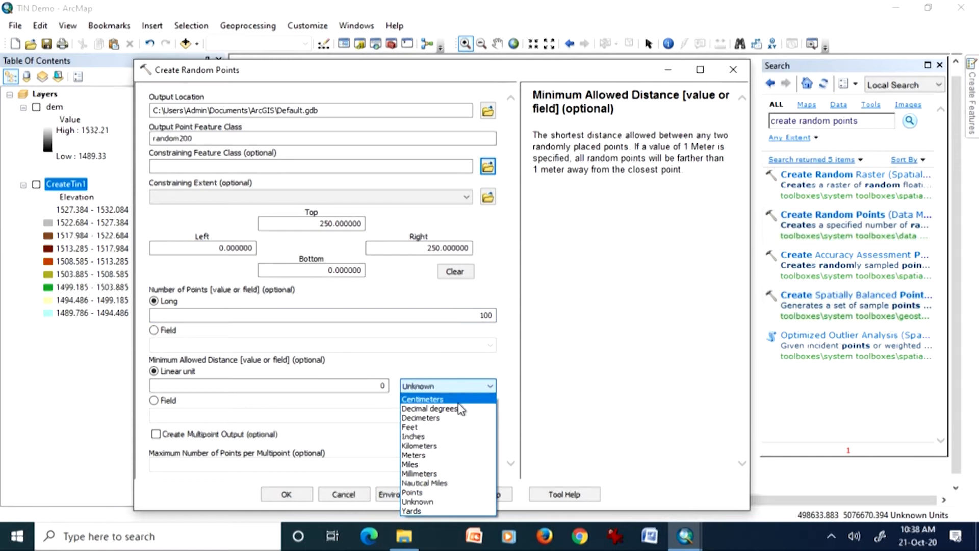
pyautogui.click(447, 454)
pyautogui.click(417, 437)
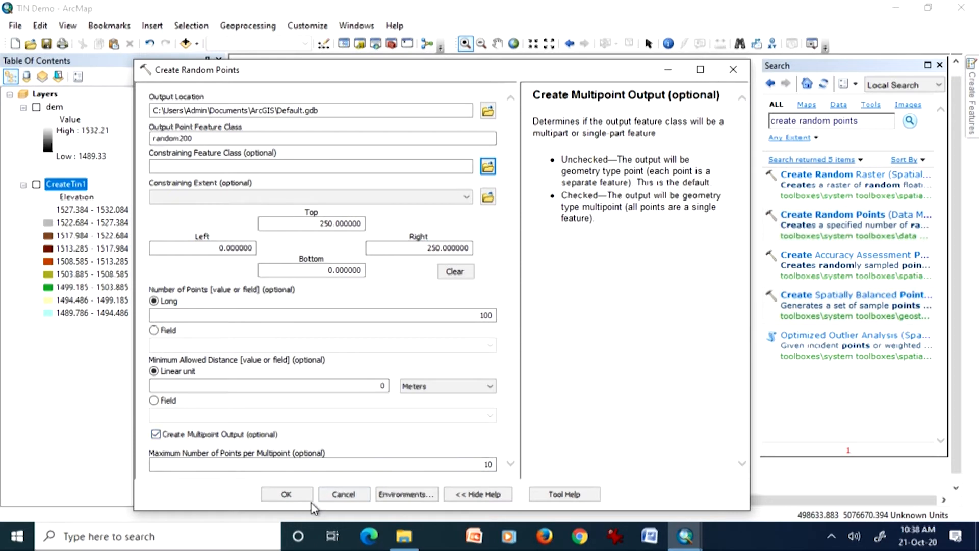
pyautogui.click(287, 494)
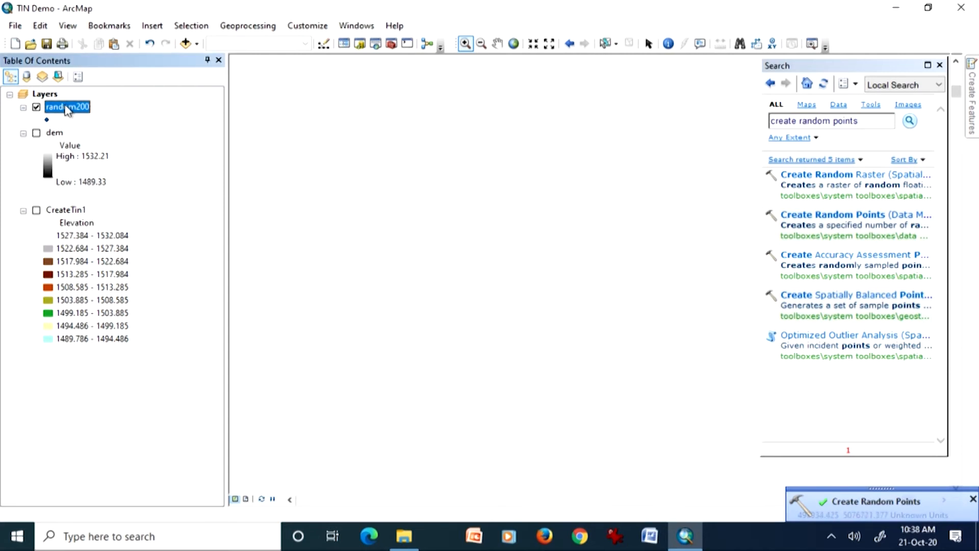
# Zoom the map to the random200 layer and move the Search window clear of the points to examine their distribution.
pyautogui.rightClick(65, 110)
pyautogui.click(92, 187)
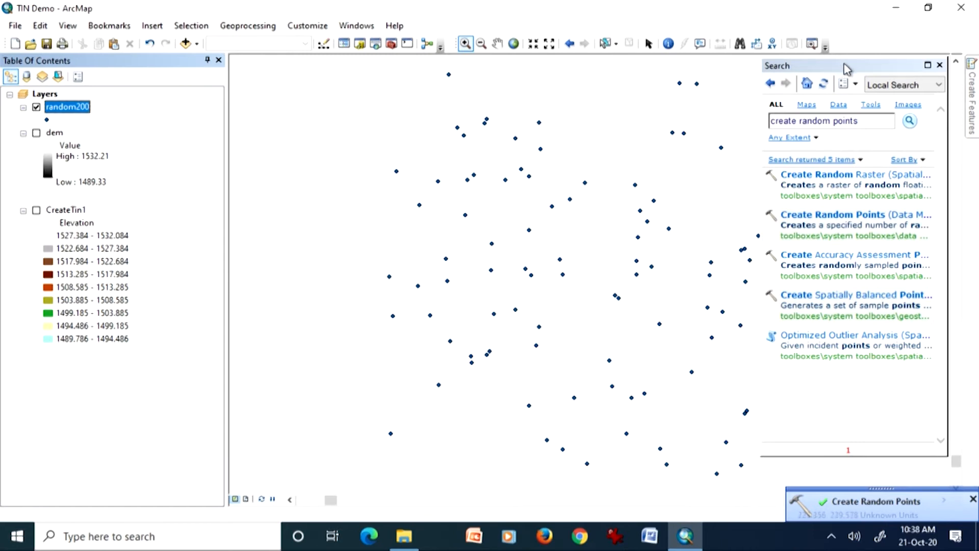
pyautogui.moveTo(836, 66); pyautogui.dragTo(149, 131)
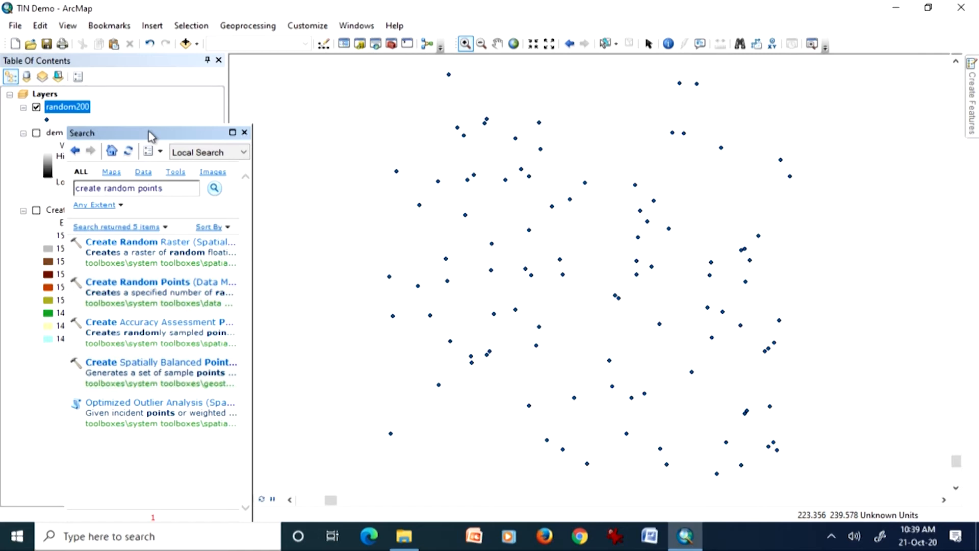
pyautogui.click(37, 134)
pyautogui.click(36, 133)
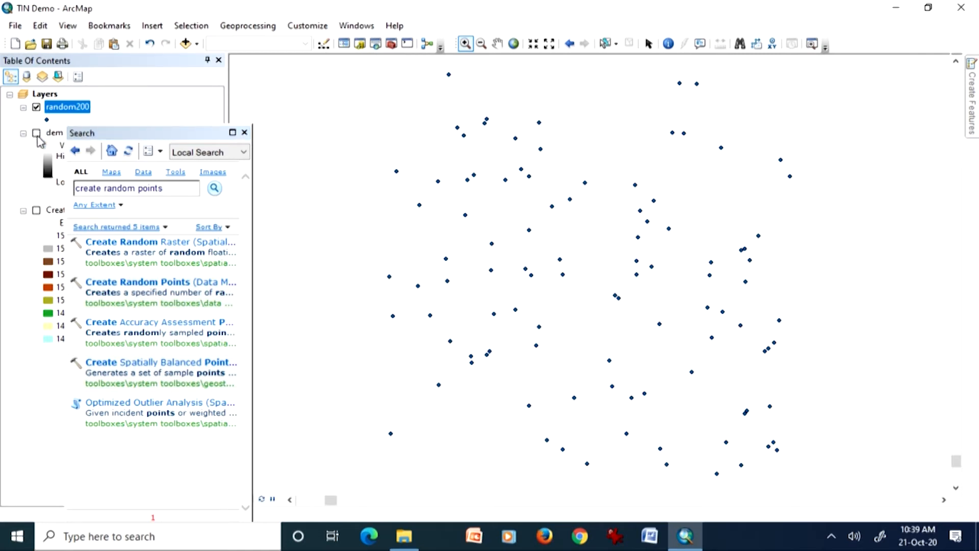
pyautogui.click(152, 135)
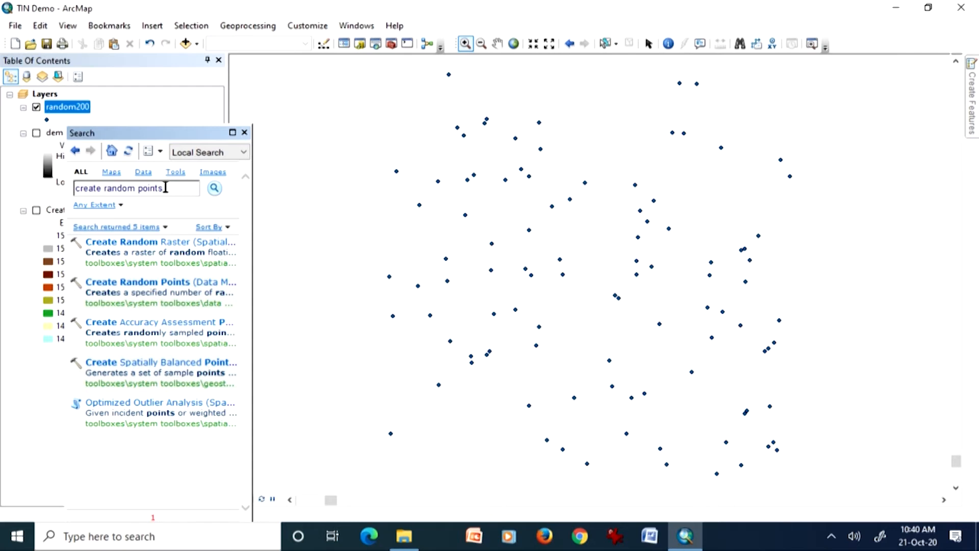
# Search for interpolation and open the Geostatistical Analyst Interpolation toolset.
pyautogui.moveTo(164, 188); pyautogui.dragTo(94, 181)
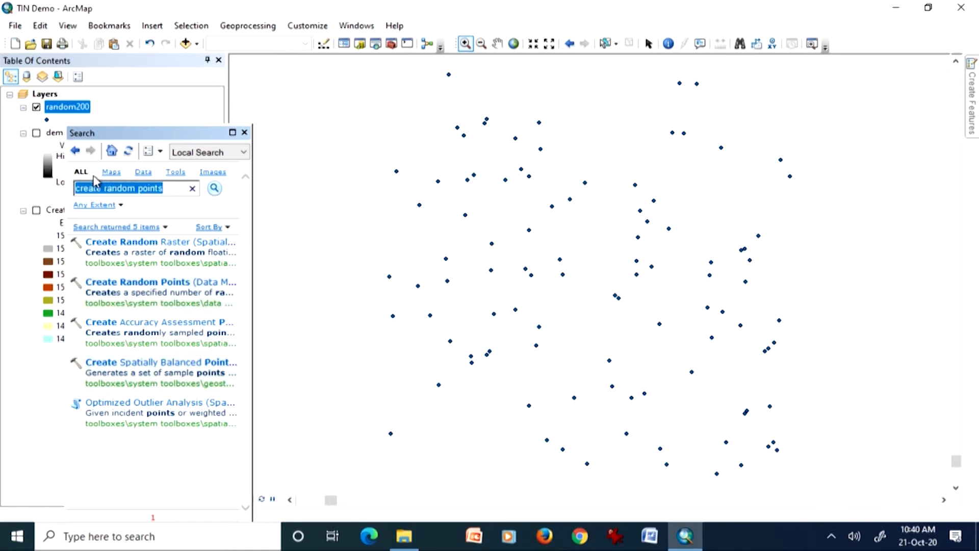
pyautogui.write('i')
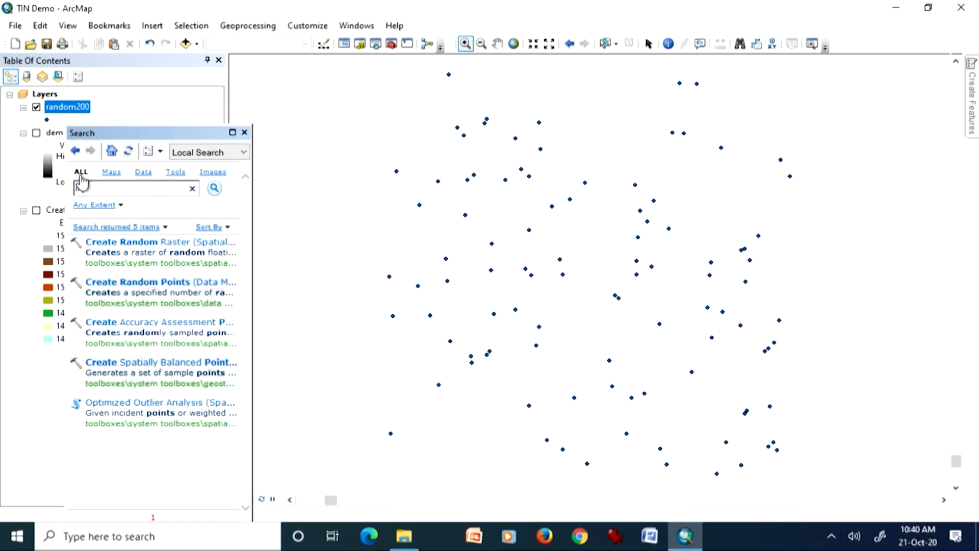
pyautogui.write('nterpolation')
pyautogui.press('Return')
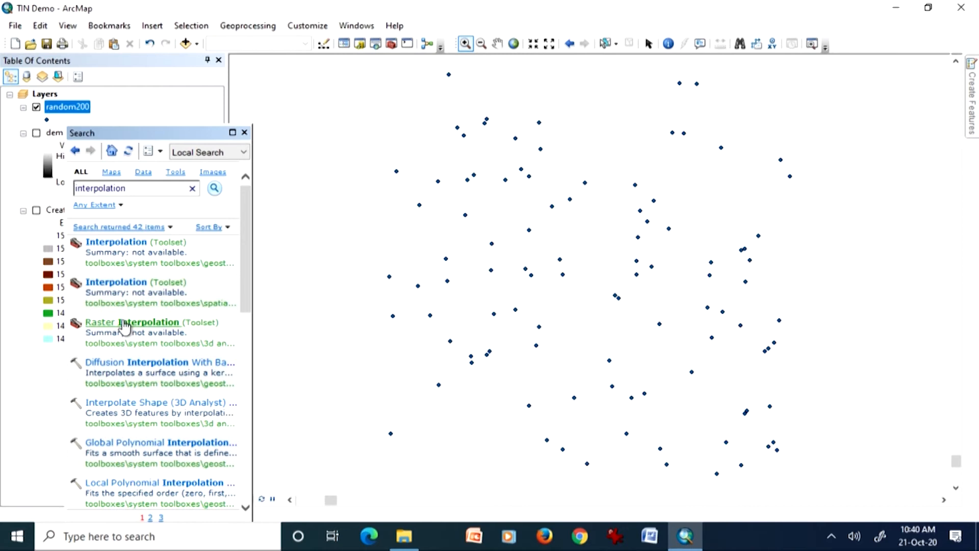
pyautogui.click(130, 247)
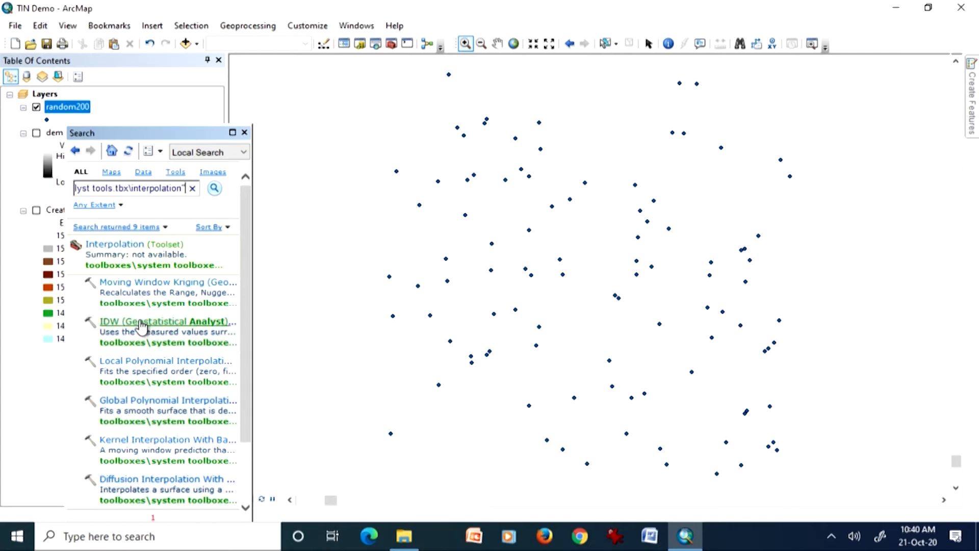
# Move the Search window over the map, inspect the Moving Window Kriging tool, and close it without running it.
pyautogui.moveTo(152, 137); pyautogui.dragTo(553, 115)
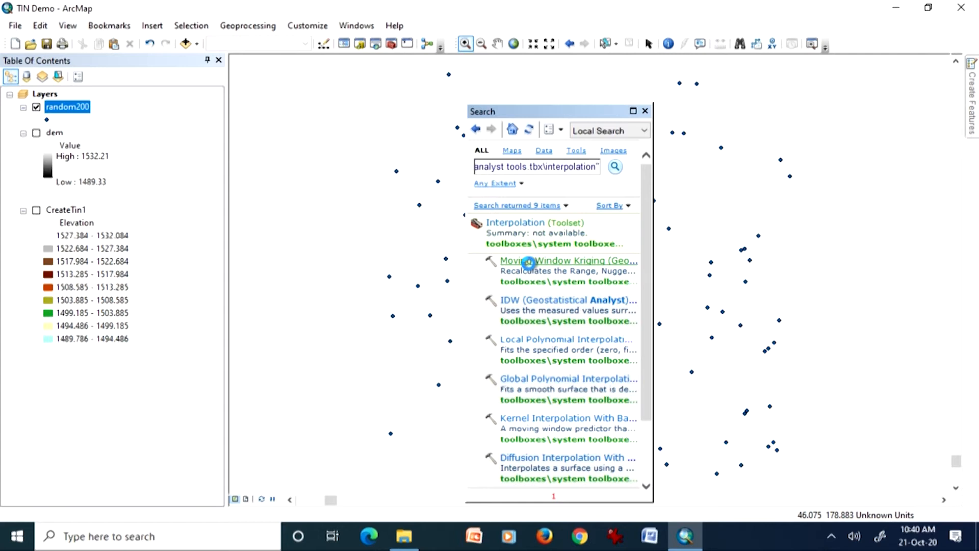
pyautogui.click(530, 266)
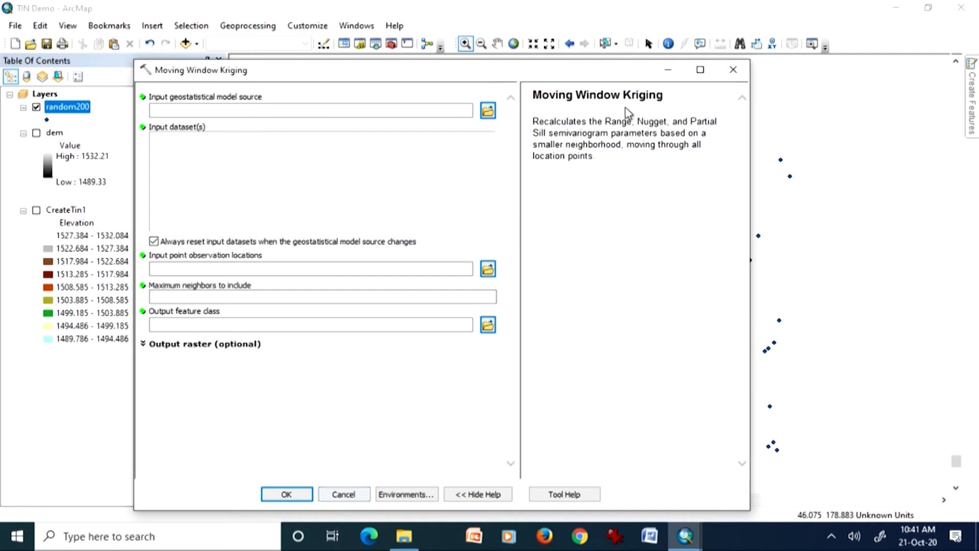
pyautogui.click(733, 70)
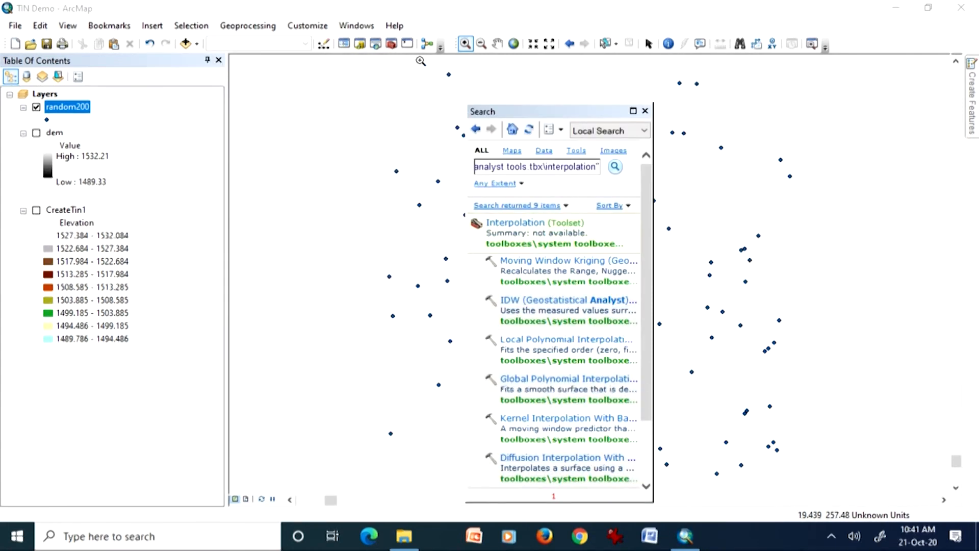
# Open ArcToolbox, place it over the map beside the table of contents, and close the Search window.
pyautogui.click(392, 45)
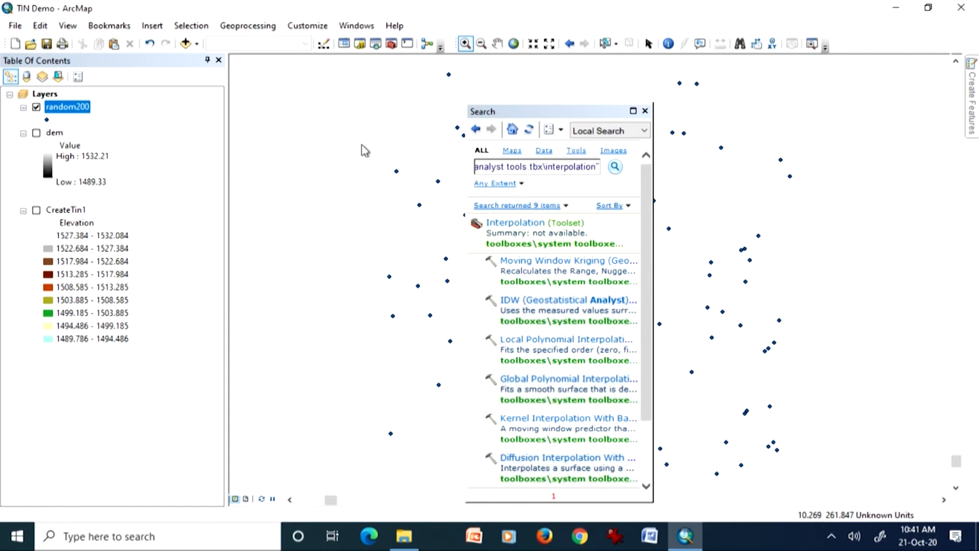
pyautogui.moveTo(131, 223); pyautogui.dragTo(342, 146)
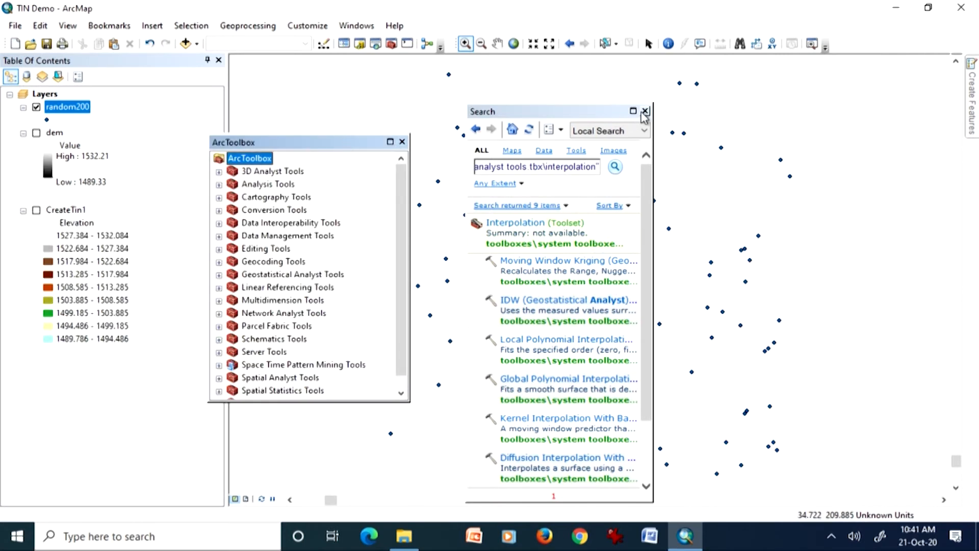
pyautogui.click(643, 111)
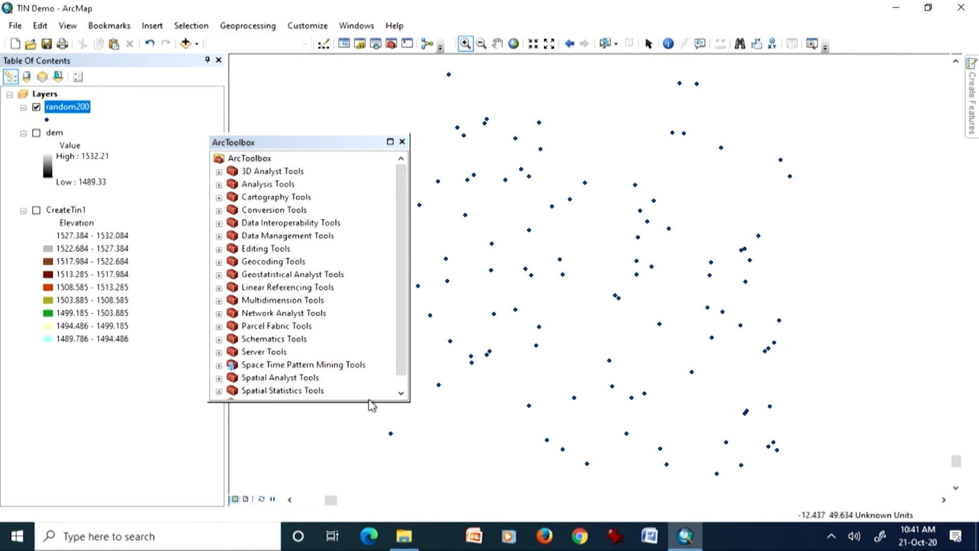
# Expand the Interpolation toolset in Spatial Analyst Tools and open the IDW tool.
pyautogui.moveTo(402, 359); pyautogui.dragTo(408, 385)
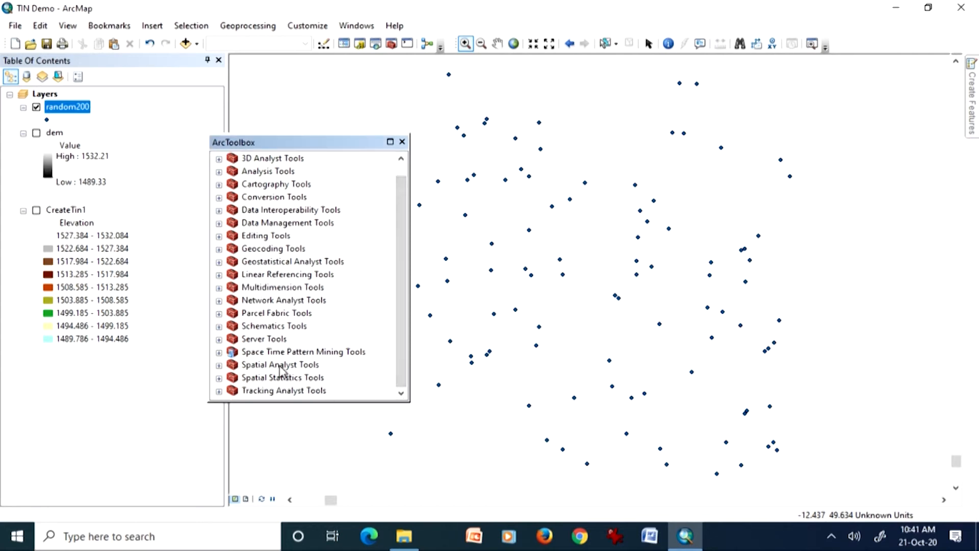
pyautogui.click(219, 366)
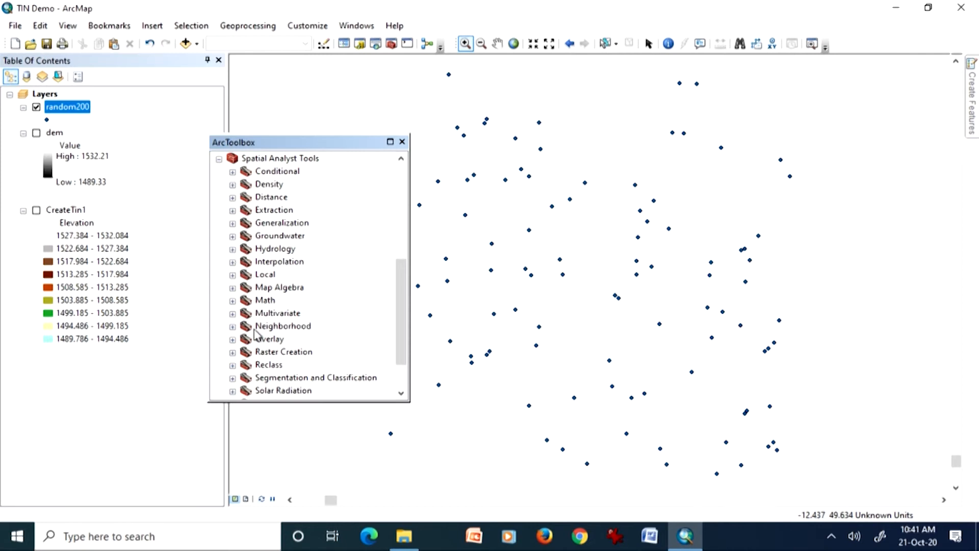
pyautogui.scroll(-2, 259, 332)
pyautogui.click(232, 352)
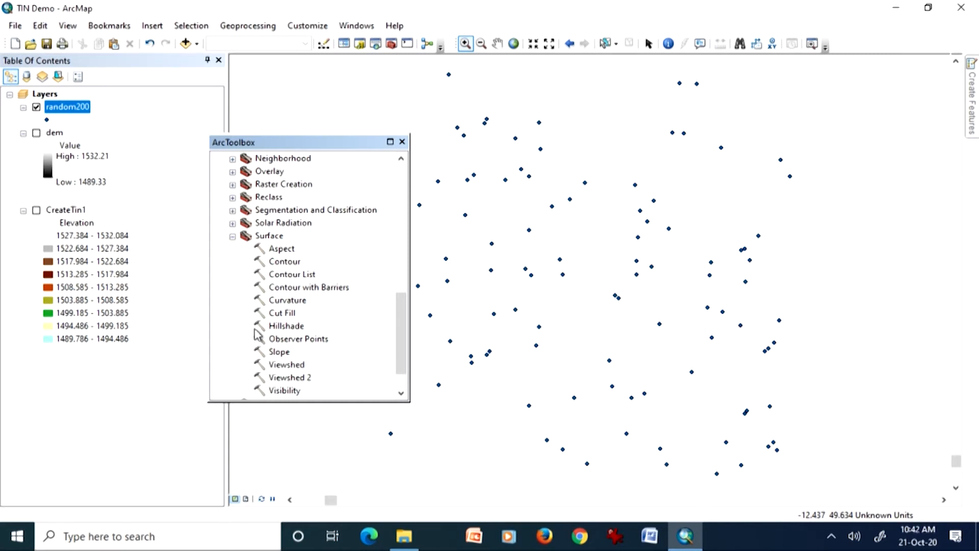
pyautogui.click(232, 237)
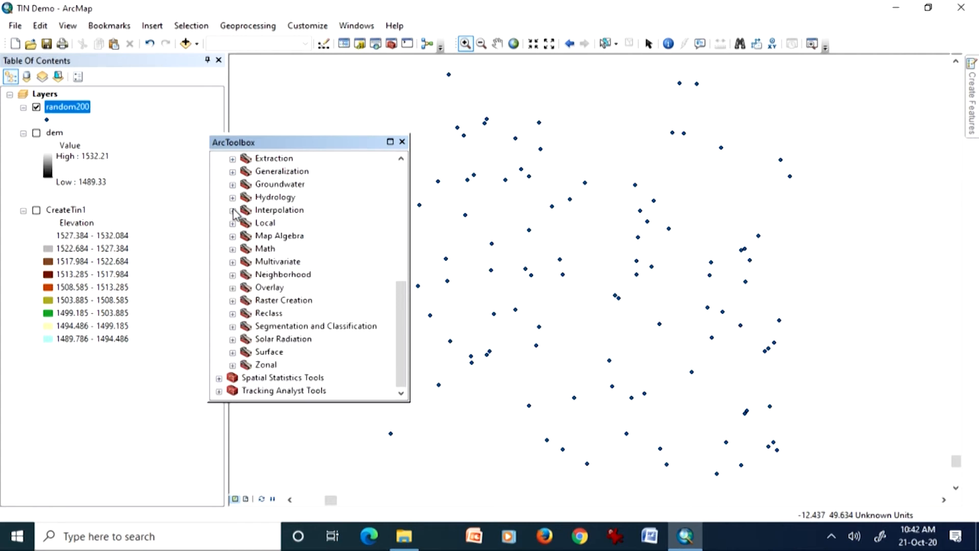
pyautogui.click(232, 210)
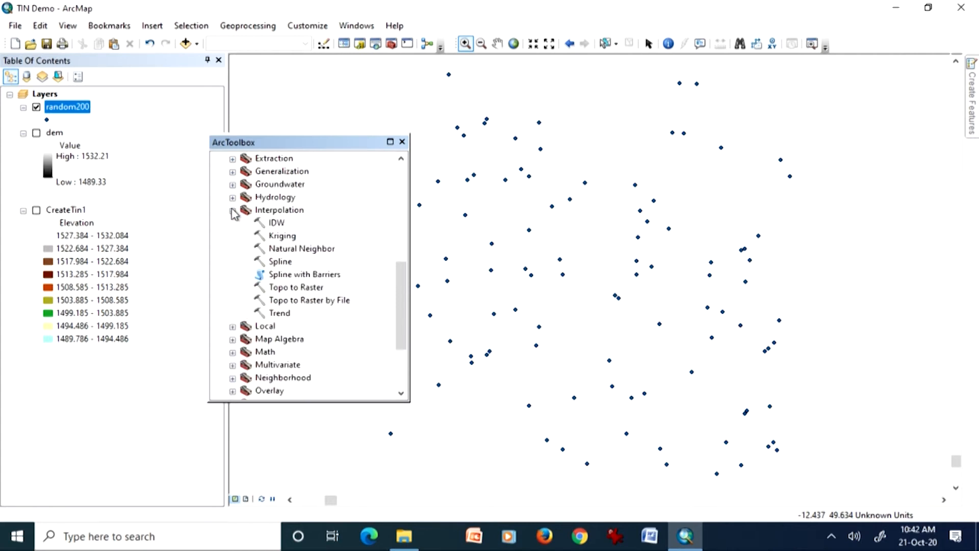
pyautogui.doubleClick(276, 223)
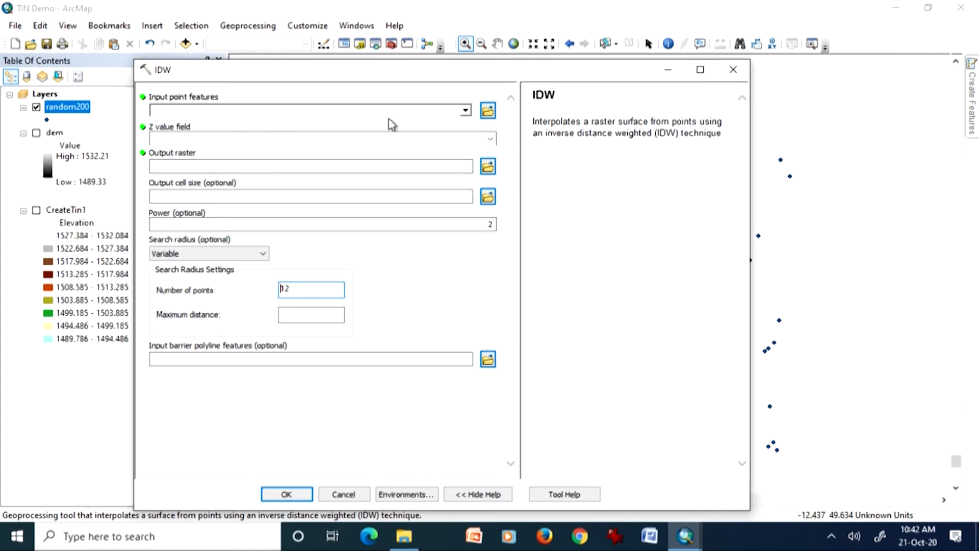
# Choose random200 as the IDW input points and examine the Z value field, output cell size and power parameters.
pyautogui.click(465, 110)
pyautogui.click(220, 127)
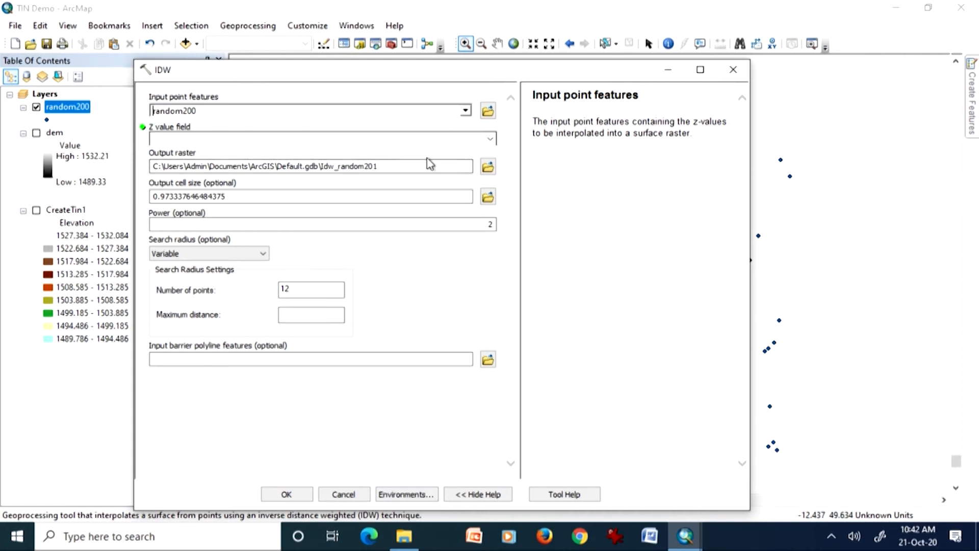
pyautogui.click(491, 140)
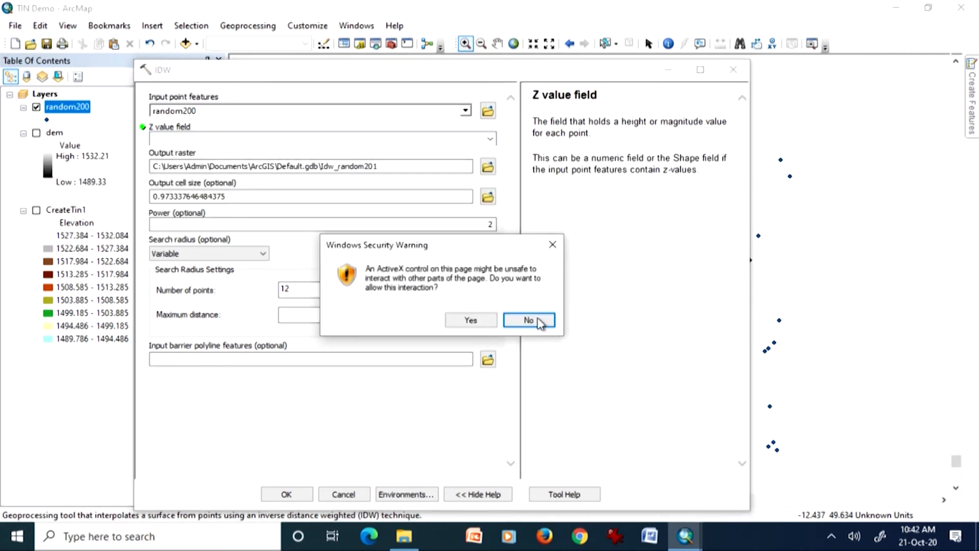
pyautogui.click(553, 245)
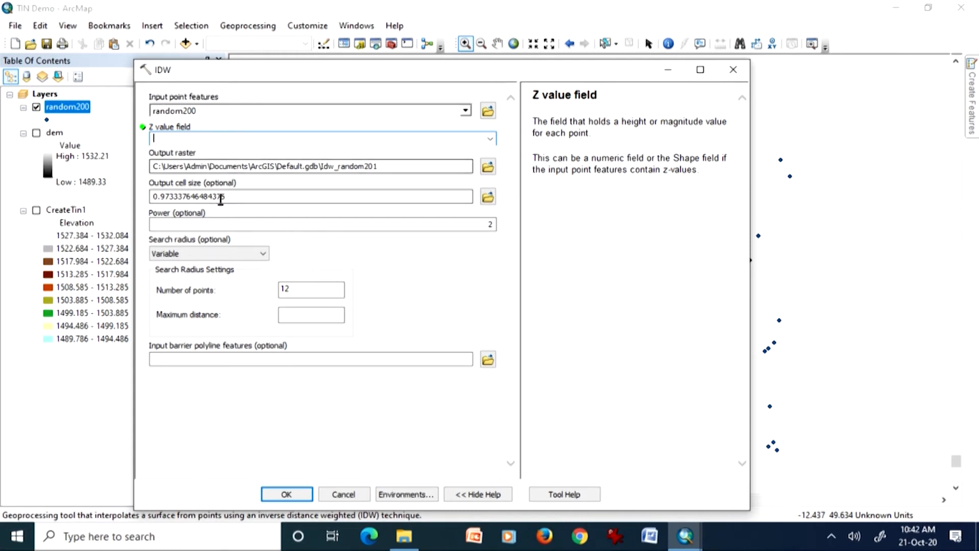
pyautogui.moveTo(245, 197); pyautogui.dragTo(151, 197)
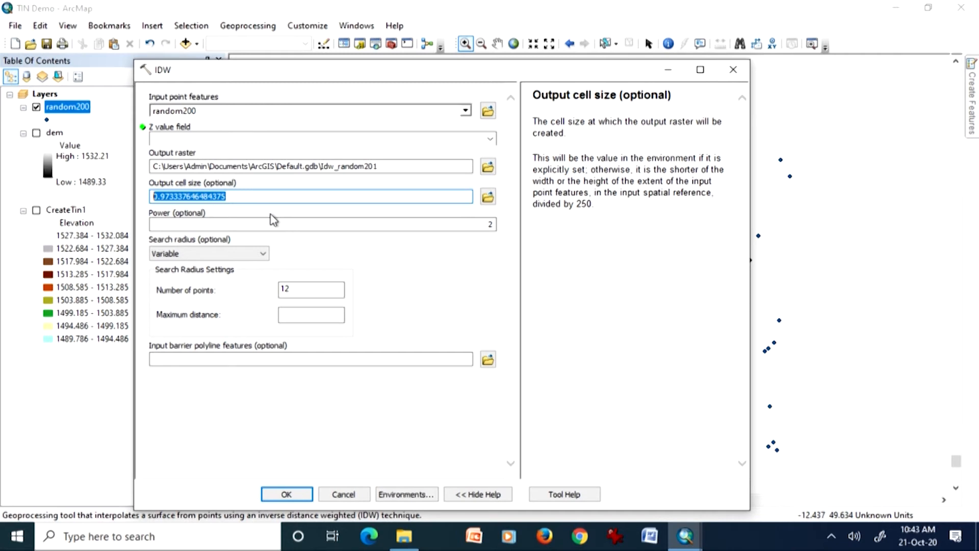
pyautogui.click(254, 196)
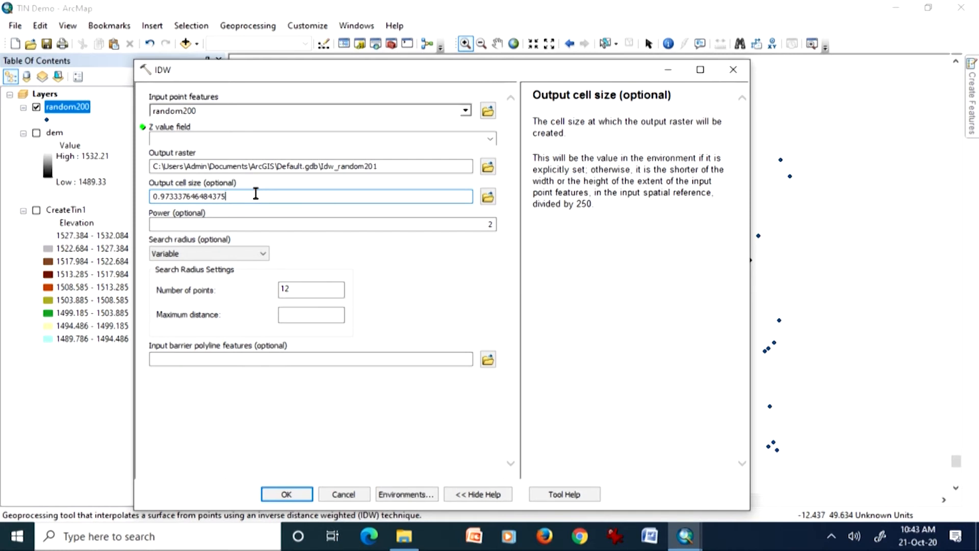
pyautogui.click(397, 224)
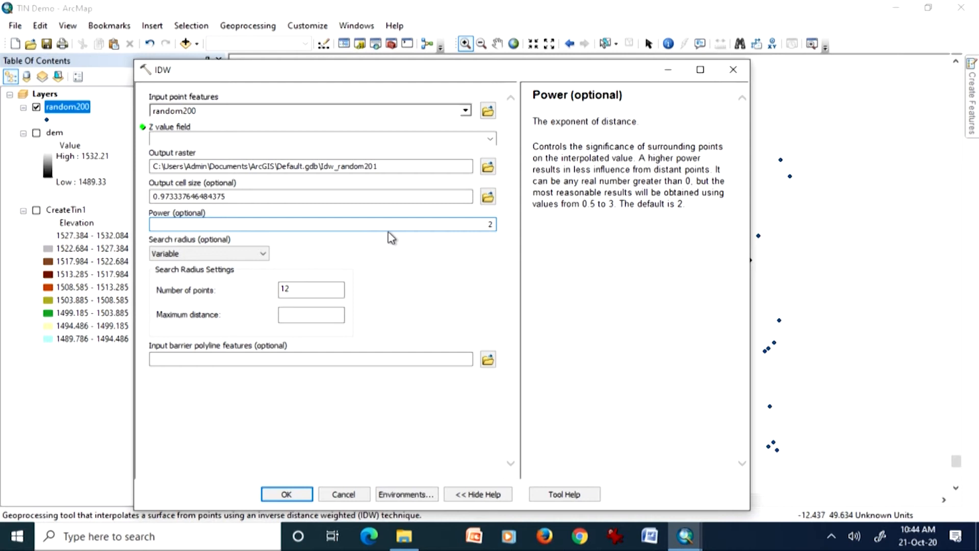
# Set the IDW search radius to Fixed, examine the barrier polyline option, and cancel the tool without running it.
pyautogui.click(262, 254)
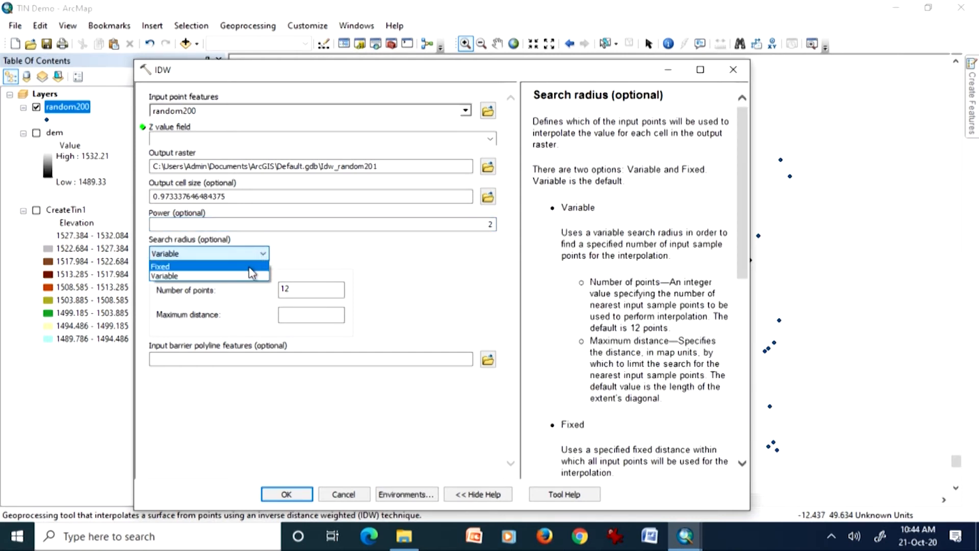
pyautogui.click(250, 265)
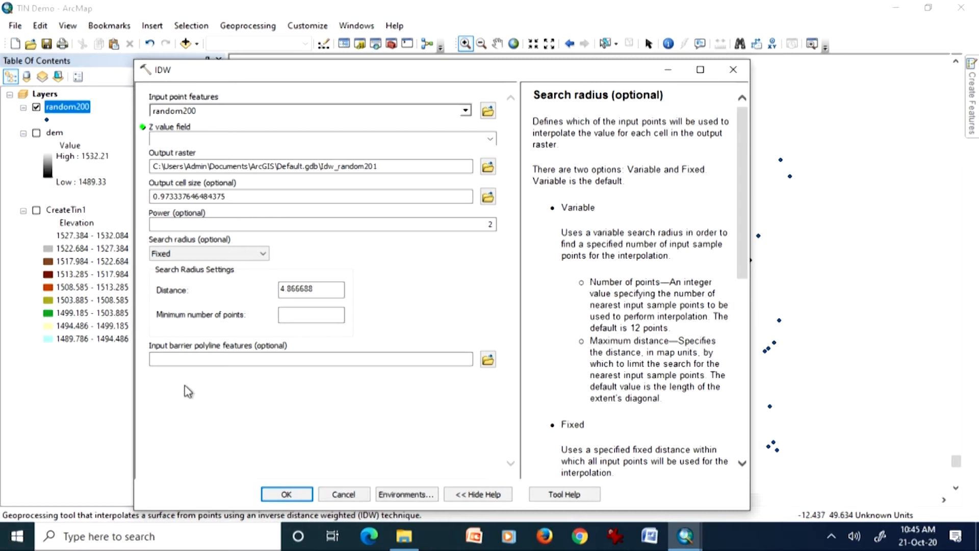
pyautogui.click(186, 360)
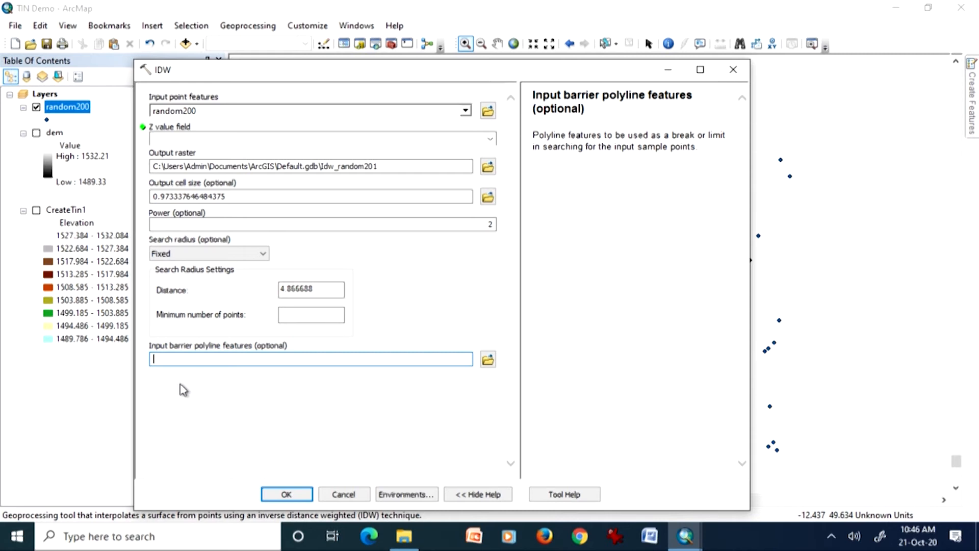
pyautogui.click(341, 494)
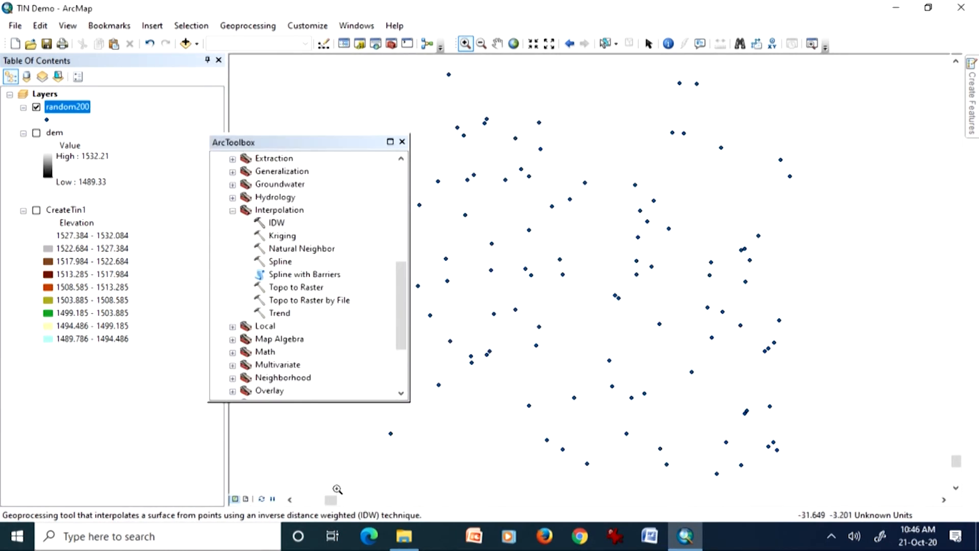
# Open the map document Different Spatial Resolutions of DEMs without saving changes to TIN Demo, and close ArcToolbox.
pyautogui.click(15, 26)
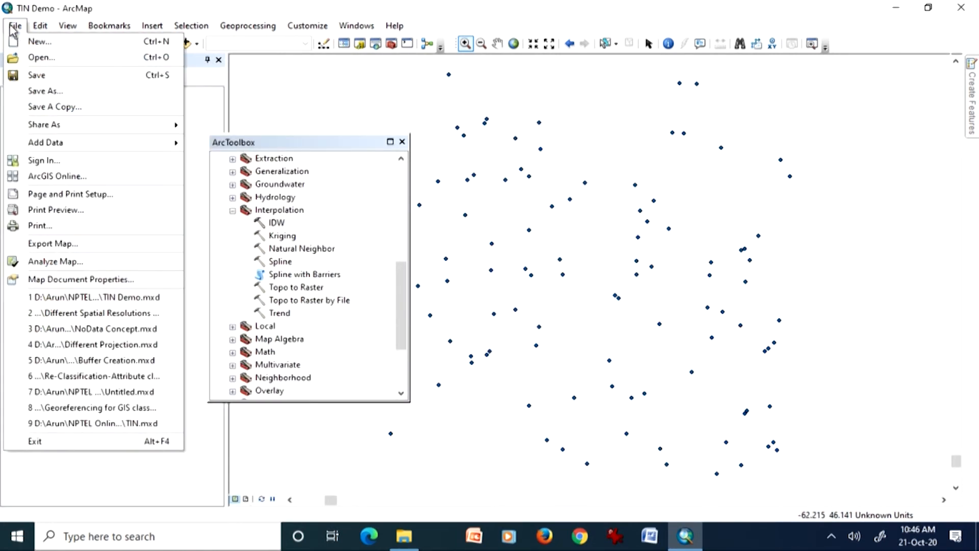
pyautogui.click(29, 59)
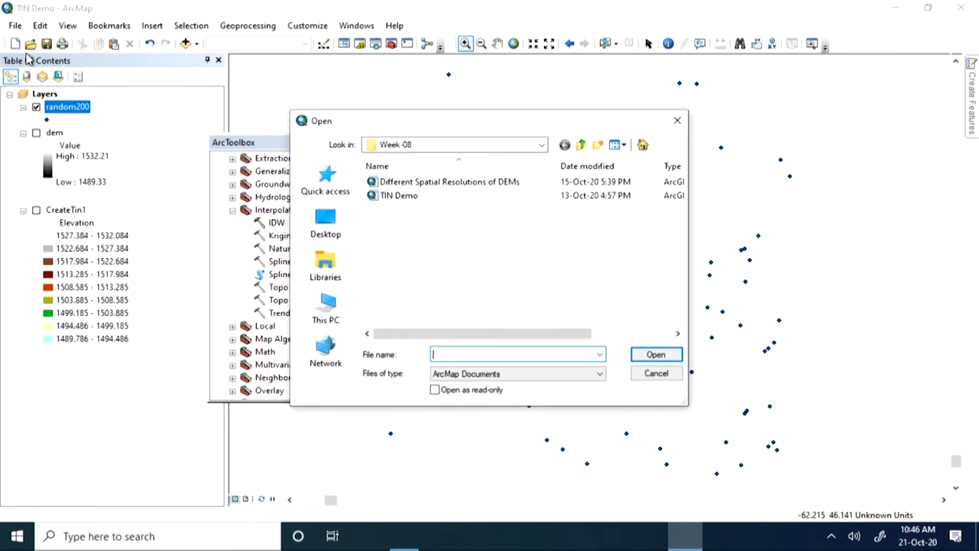
pyautogui.doubleClick(393, 183)
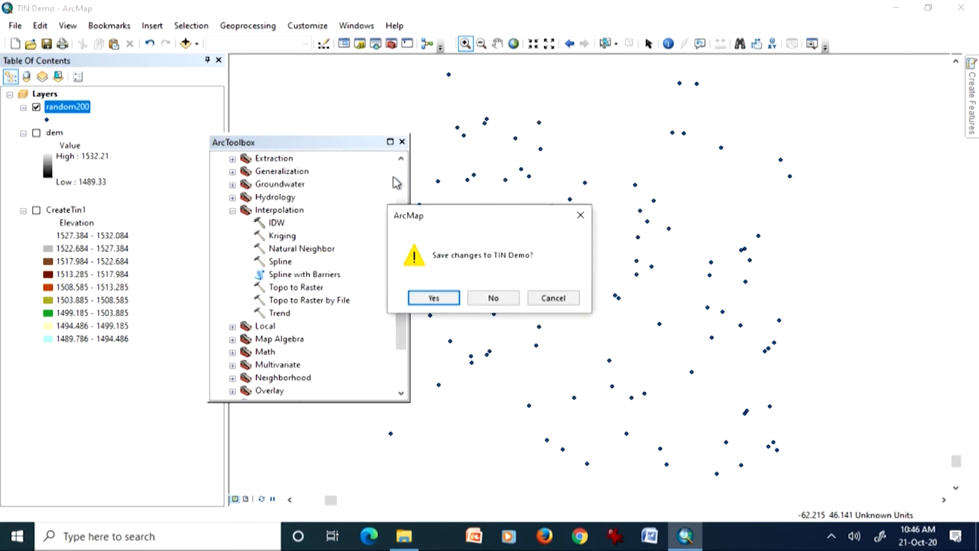
pyautogui.click(493, 298)
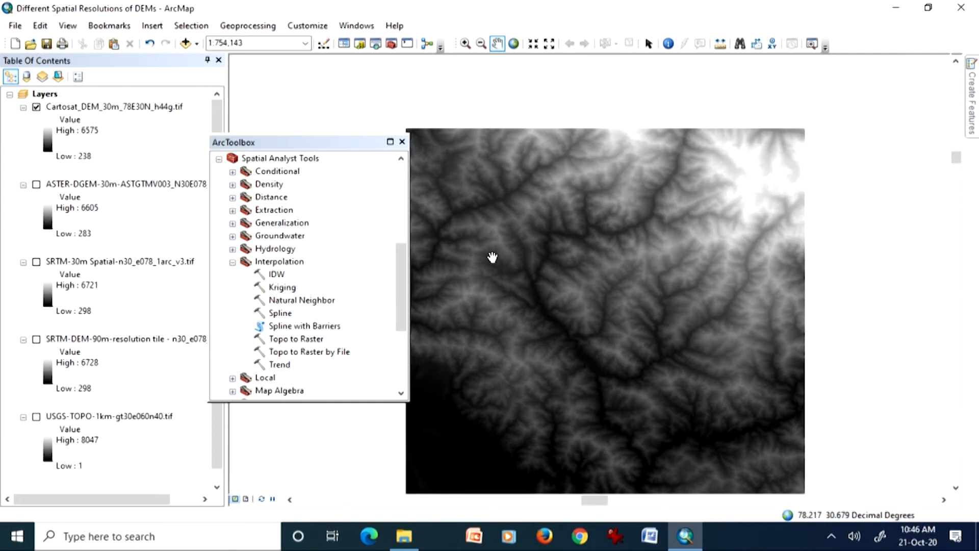
pyautogui.click(402, 142)
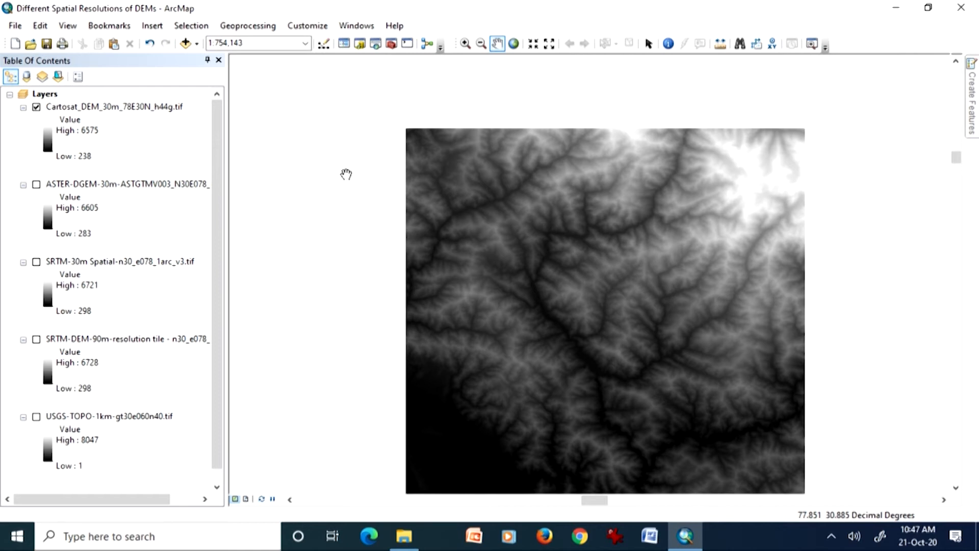
# Hide the Cartosat 30 m DEM, display the USGS-TOPO-1km layer, and zoom to its full extent.
pyautogui.click(37, 107)
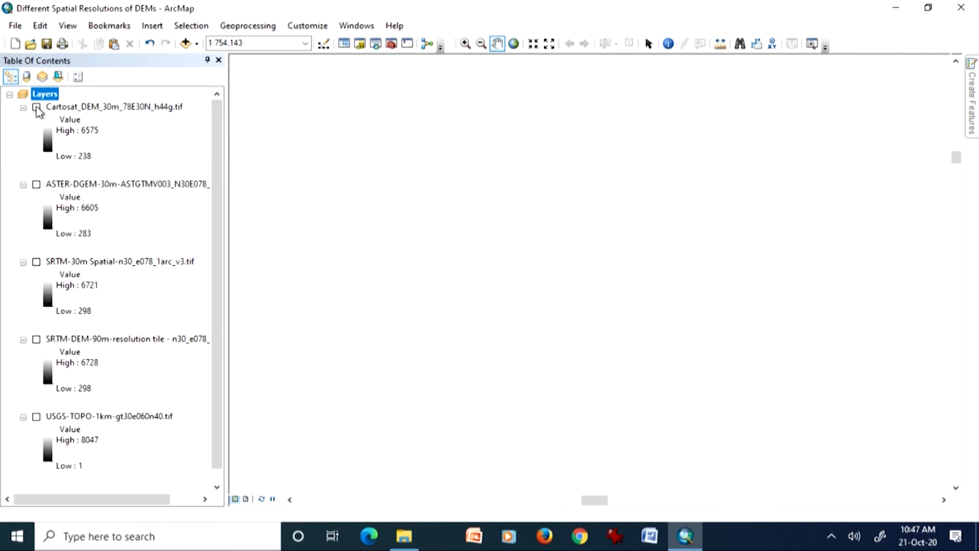
pyautogui.click(38, 418)
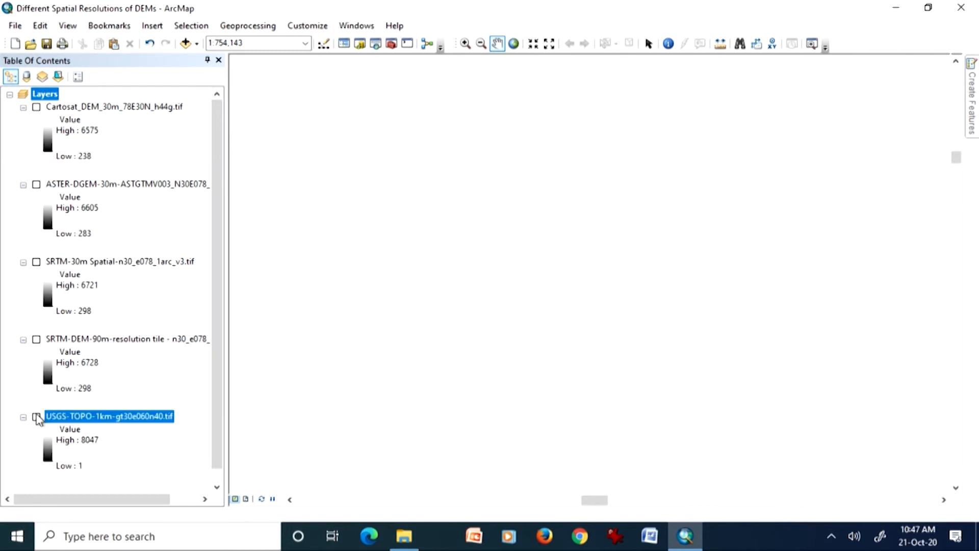
pyautogui.click(37, 418)
pyautogui.click(105, 418)
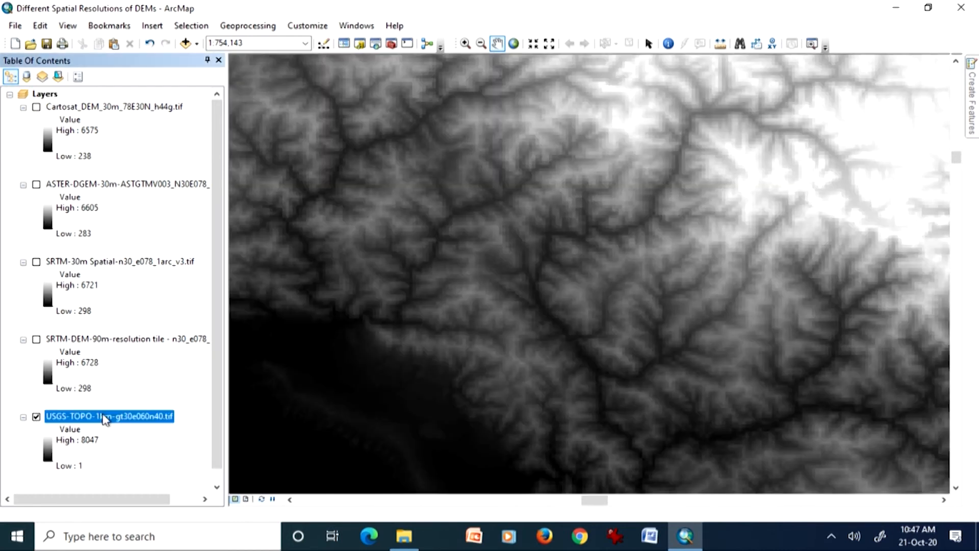
pyautogui.rightClick(105, 419)
pyautogui.click(120, 270)
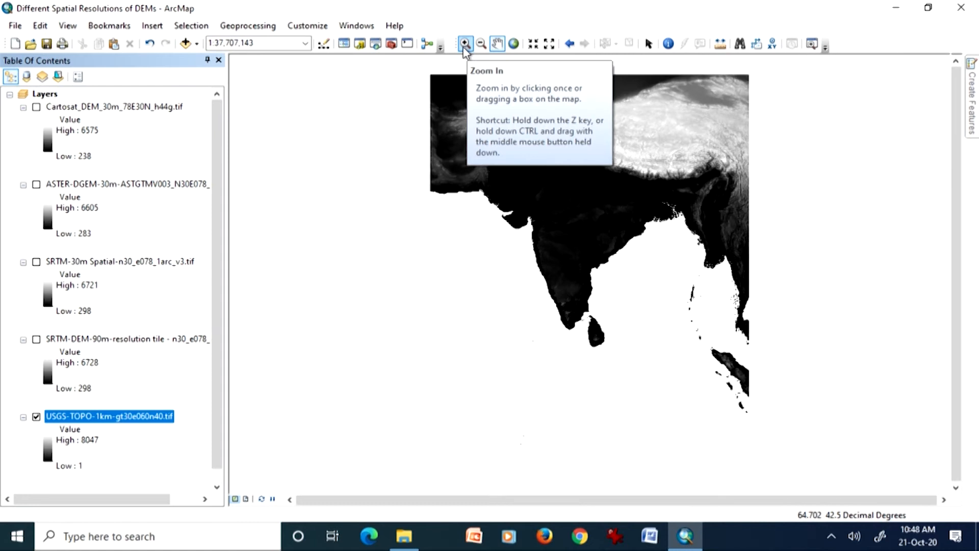
# Return to the previous map extent and zoom in on the USGS 1 km DEM's valleys to examine its individual pixels.
pyautogui.click(568, 45)
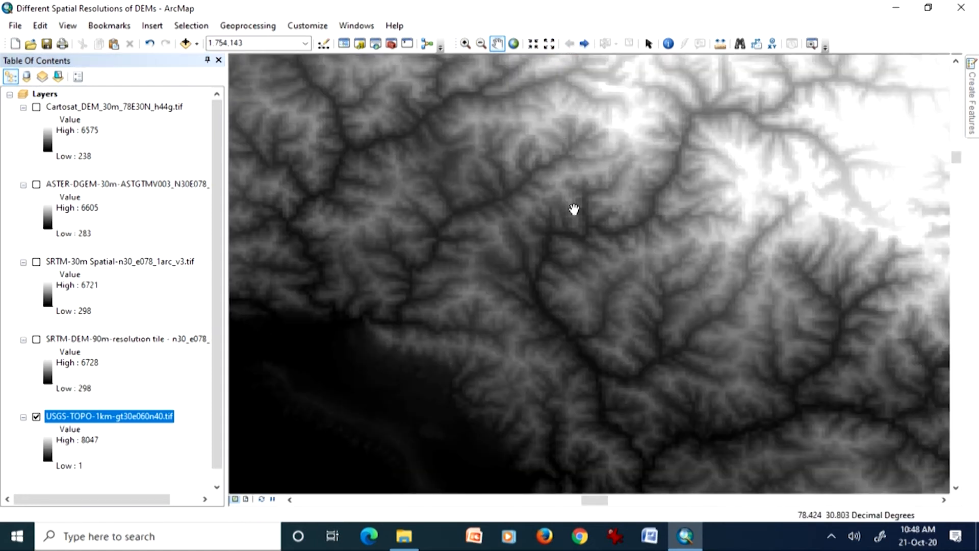
pyautogui.moveTo(469, 153)
pyautogui.mouseDown()
pyautogui.moveTo(580, 219)
pyautogui.moveTo(488, 153)
pyautogui.mouseUp()
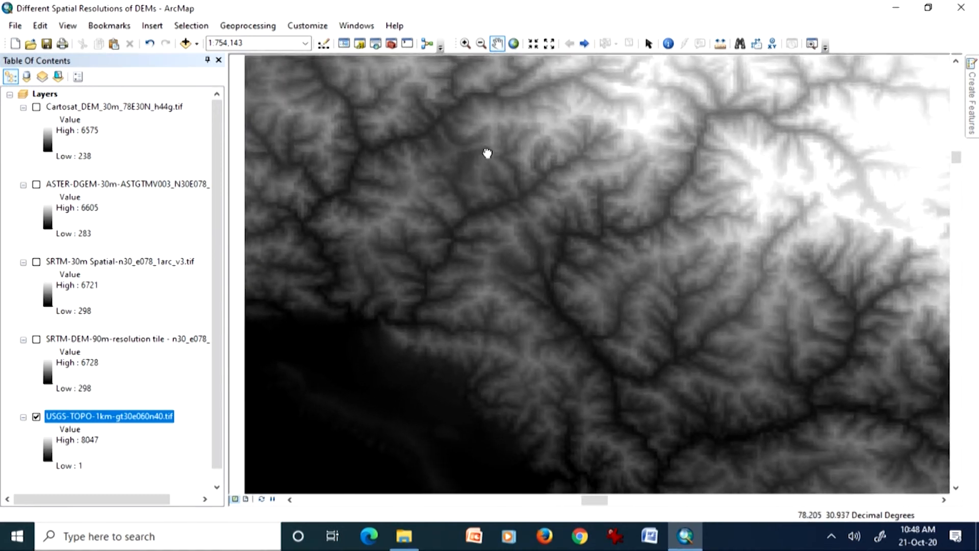
pyautogui.click(466, 43)
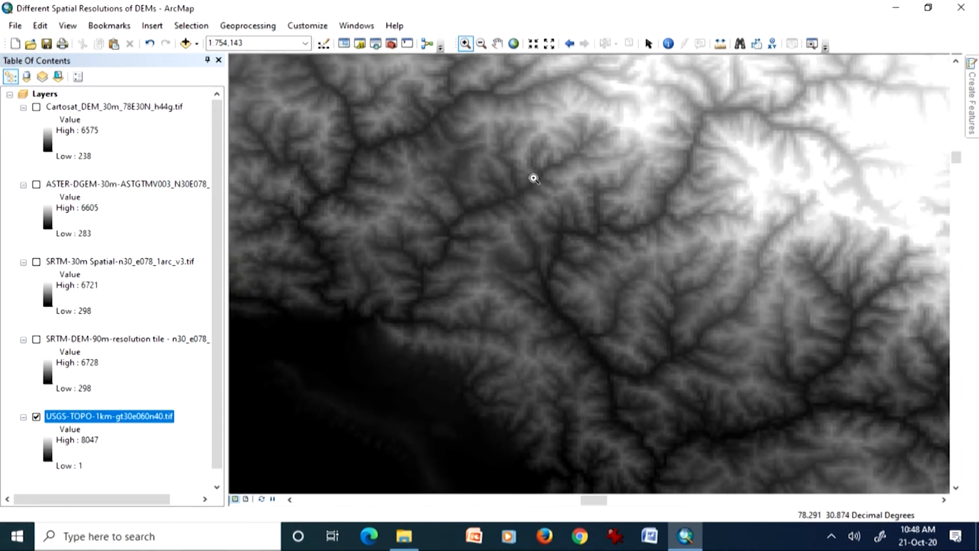
pyautogui.click(537, 202)
pyautogui.click(537, 219)
pyautogui.moveTo(501, 163); pyautogui.dragTo(626, 272)
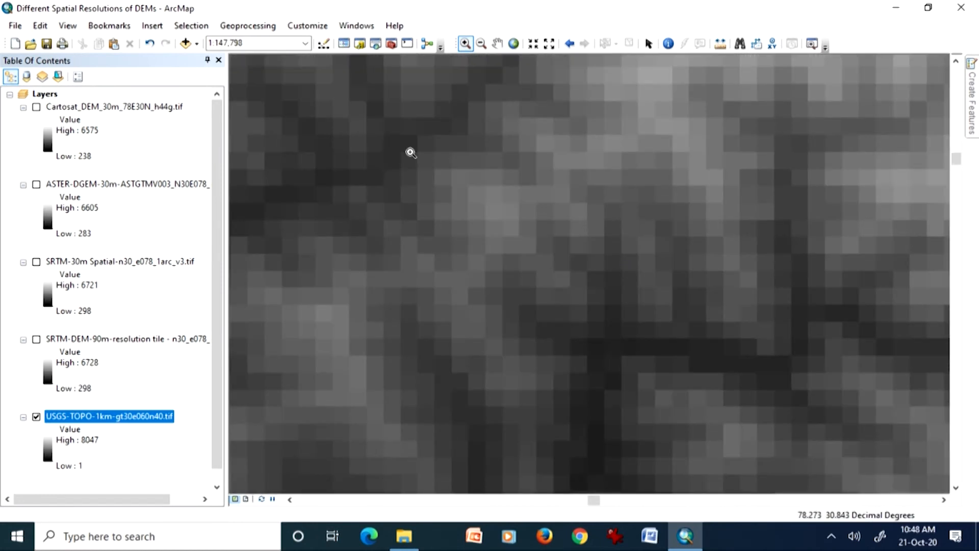
# Step back through the earlier map extents and view the entire USGS-TOPO-1km layer again.
pyautogui.rightClick(156, 417)
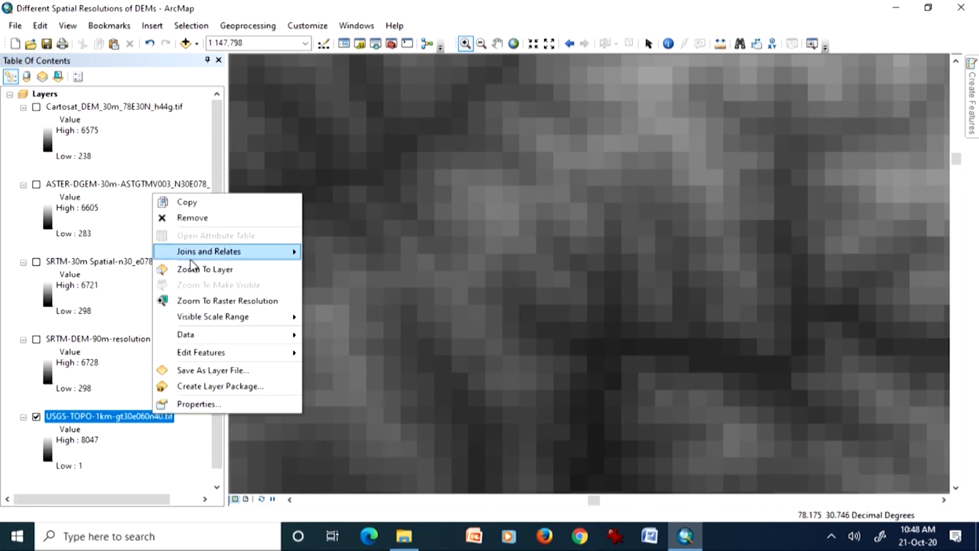
pyautogui.click(568, 45)
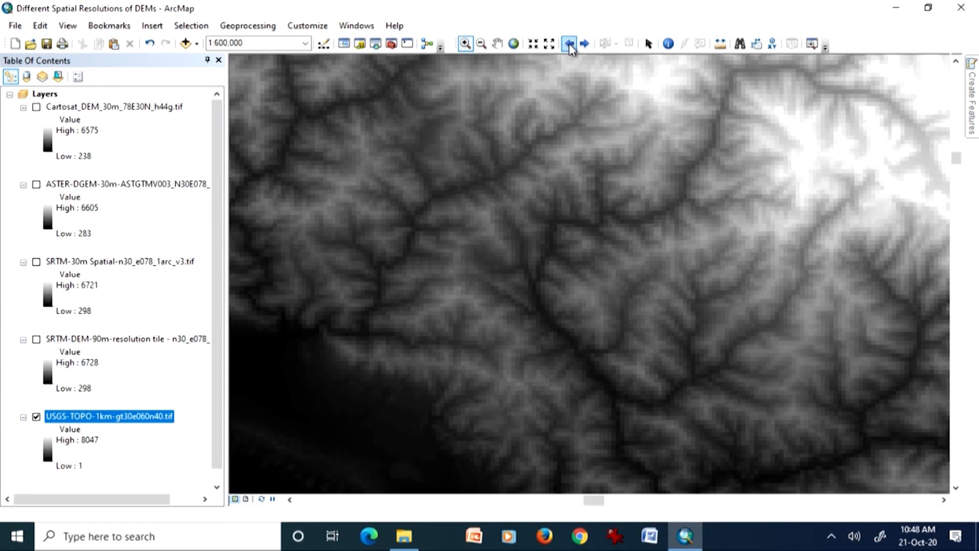
pyautogui.click(568, 44)
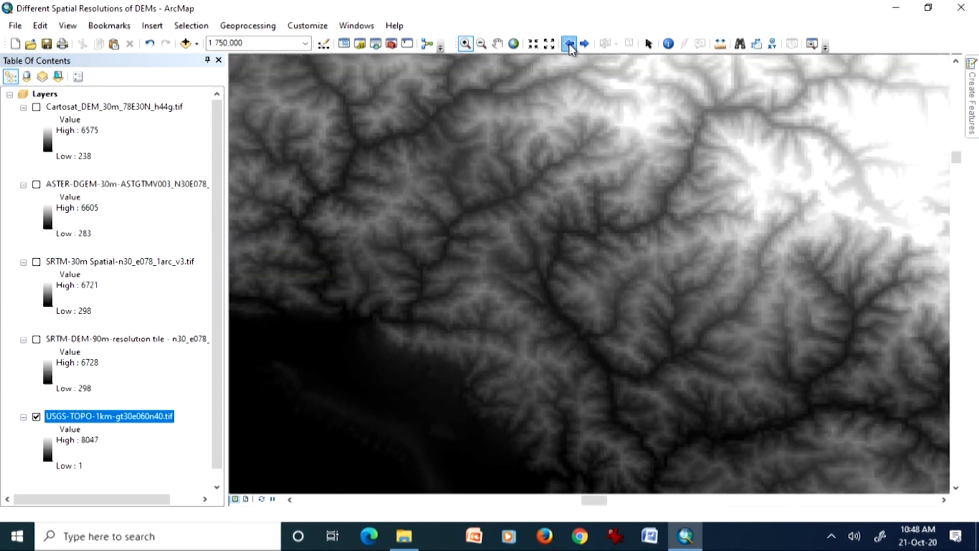
pyautogui.click(569, 45)
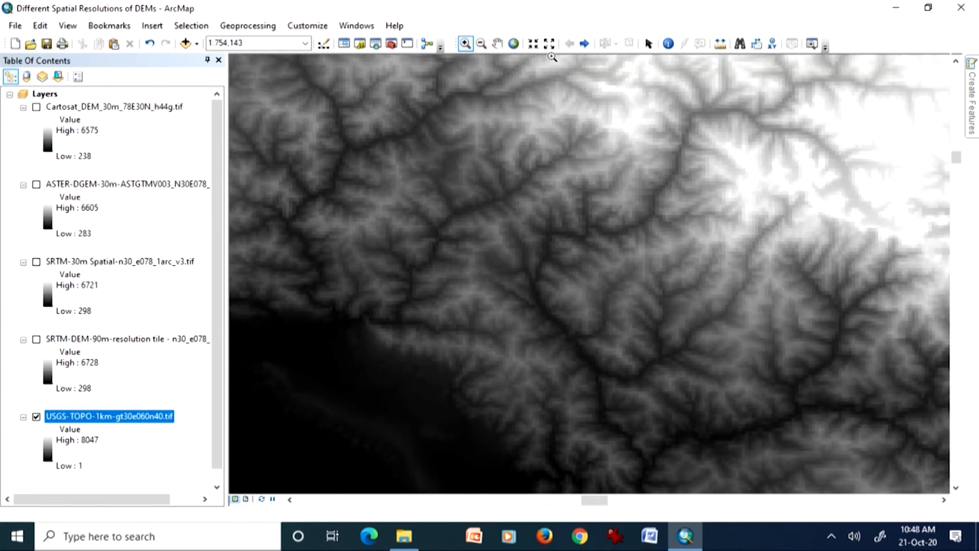
pyautogui.rightClick(76, 416)
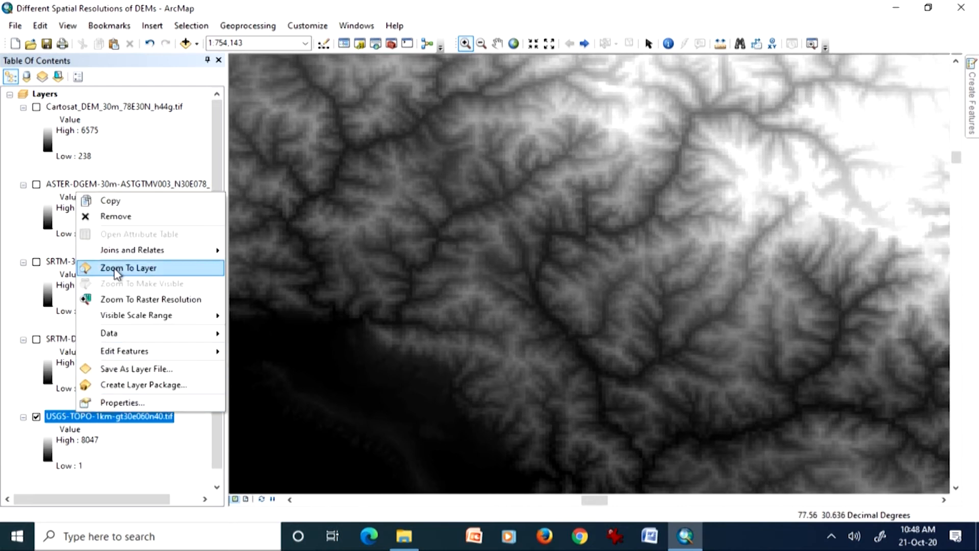
pyautogui.click(120, 267)
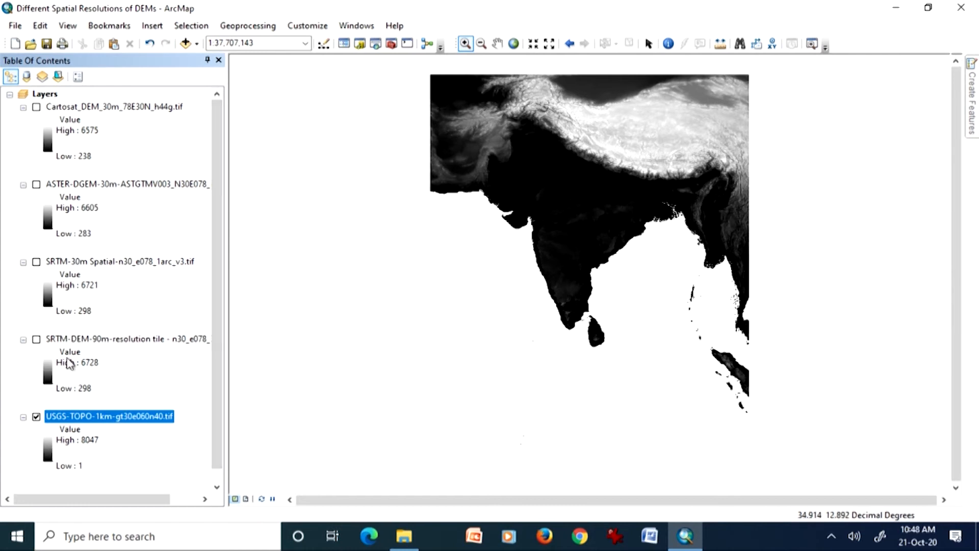
# Display the SRTM-DEM-90m layer and zoom to its extent.
pyautogui.click(36, 340)
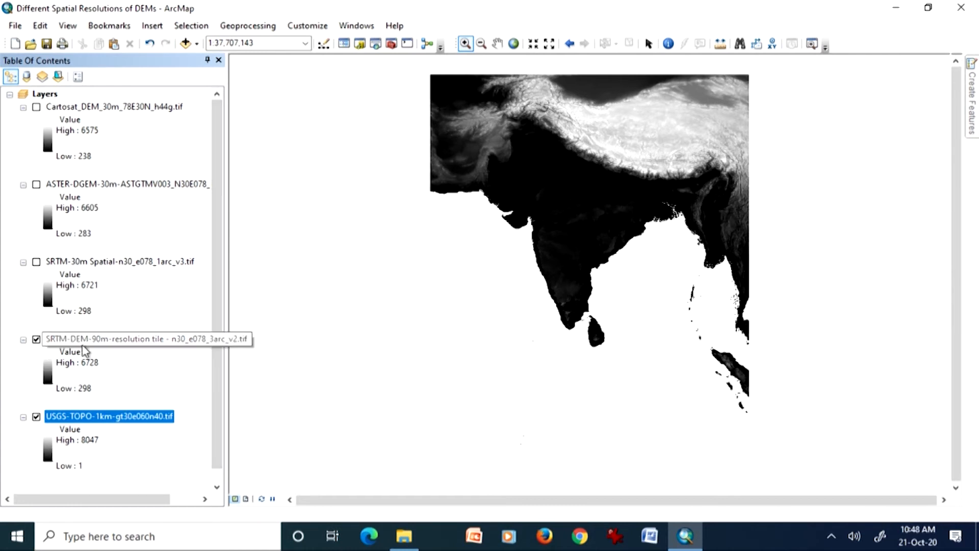
pyautogui.rightClick(127, 339)
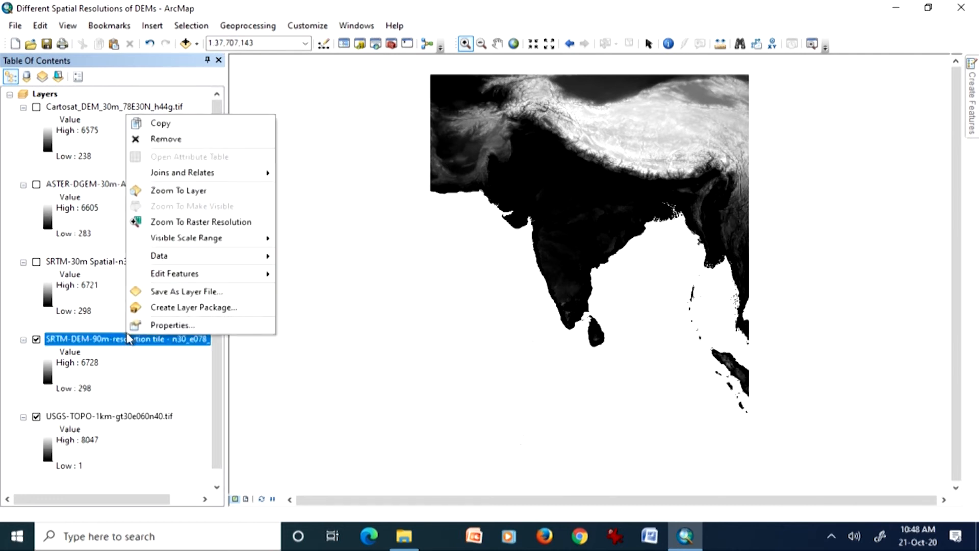
pyautogui.click(160, 190)
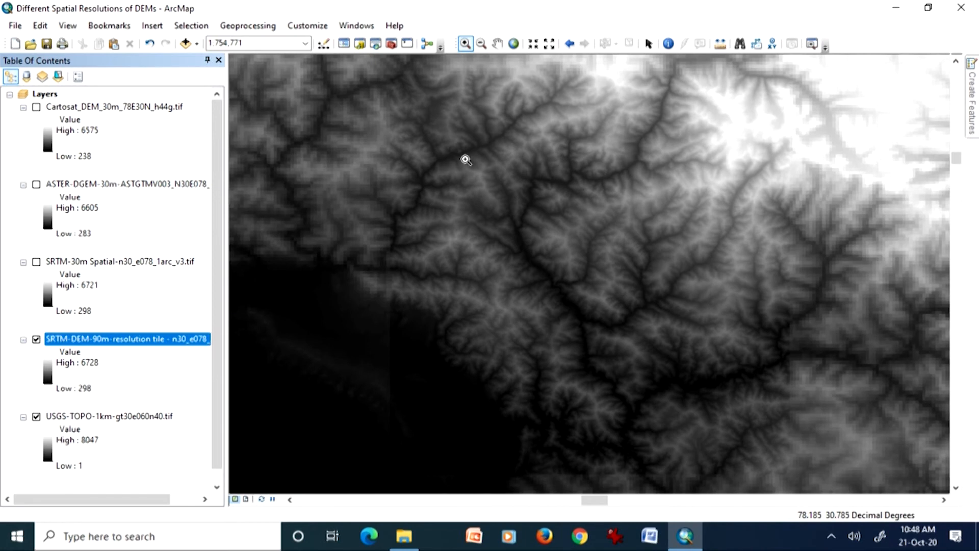
# Hide the USGS-TOPO-1km layer and show the whole SRTM 90 m tile near the map's centre at 1:1,000,000.
pyautogui.click(481, 43)
pyautogui.click(522, 200)
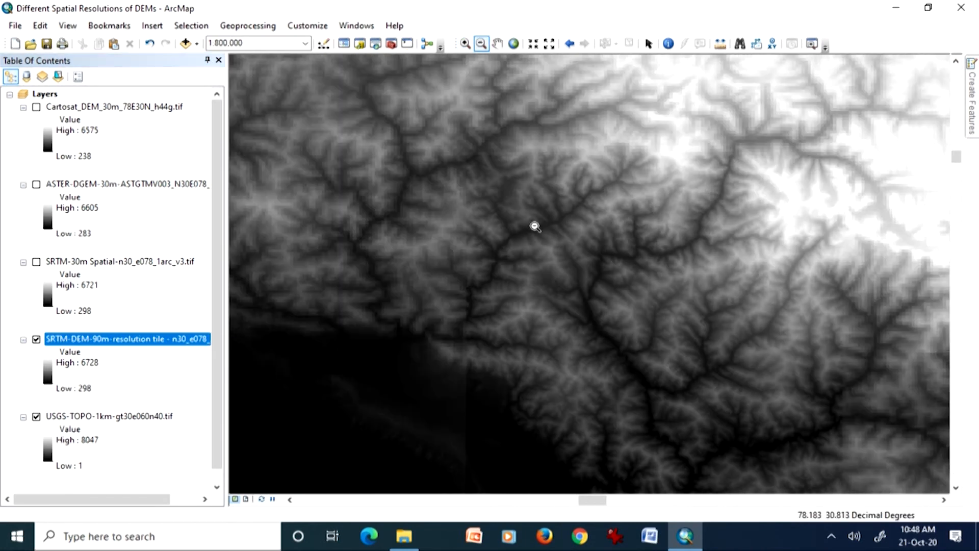
pyautogui.click(535, 226)
pyautogui.click(36, 417)
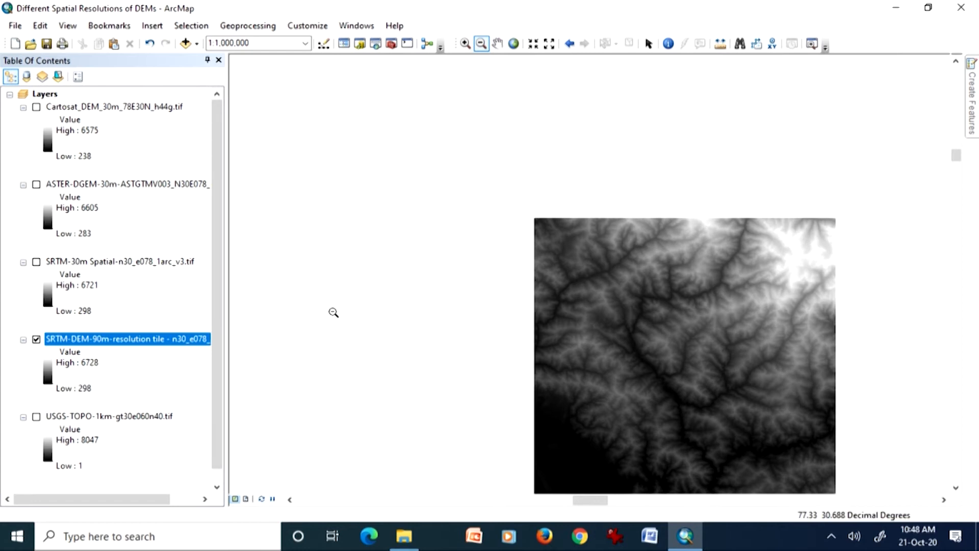
pyautogui.click(501, 46)
pyautogui.moveTo(599, 249); pyautogui.dragTo(480, 182)
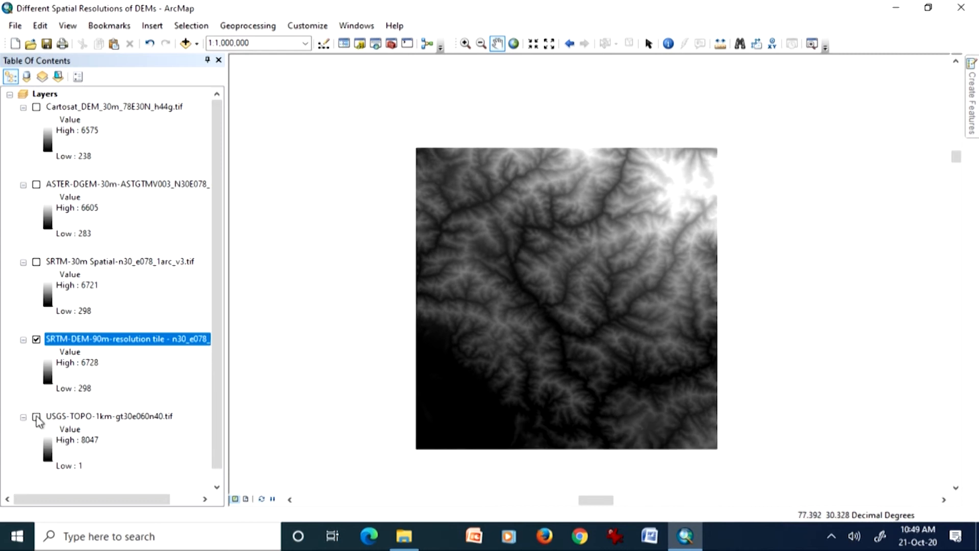
pyautogui.click(48, 447)
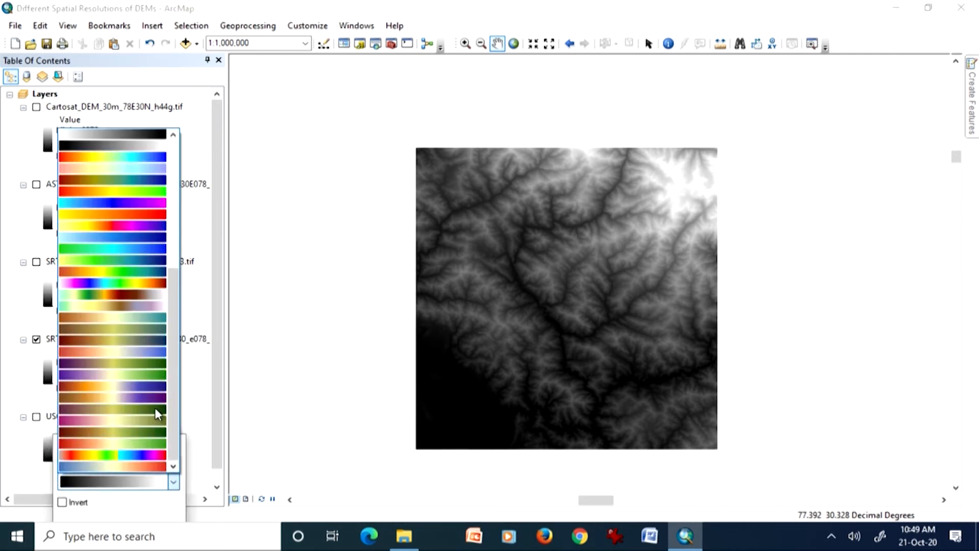
pyautogui.click(140, 284)
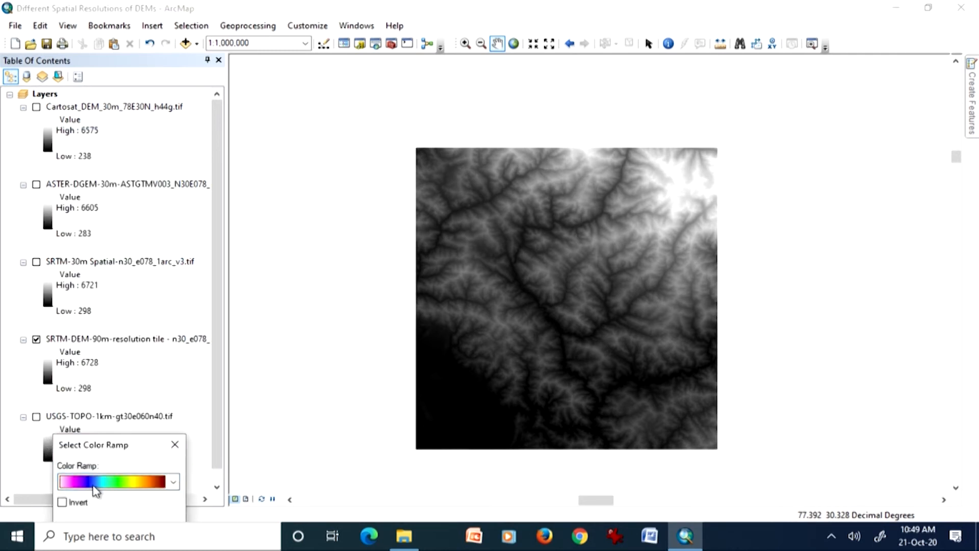
pyautogui.click(54, 433)
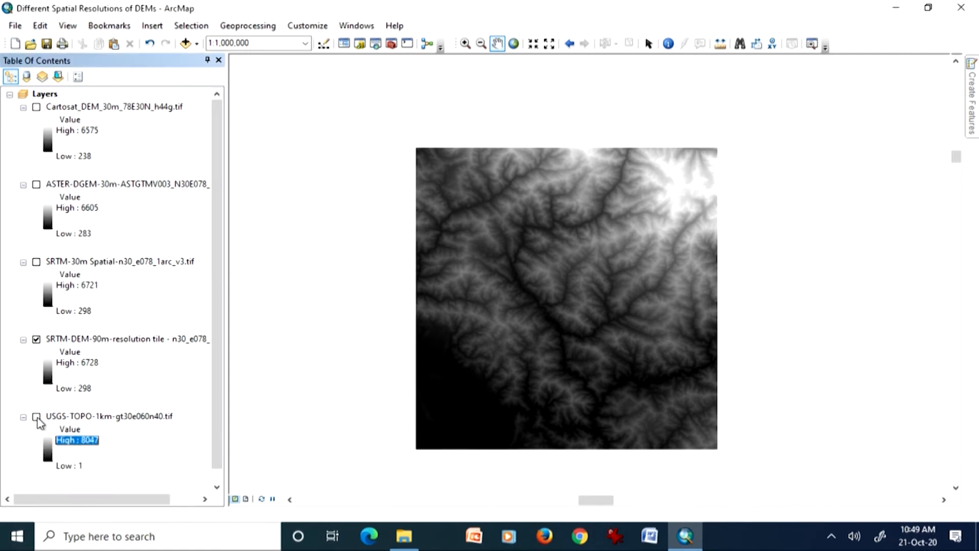
# Apply the pink-to-dark-red rainbow colour ramp to the USGS-TOPO-1km DEM and display that layer.
pyautogui.click(53, 447)
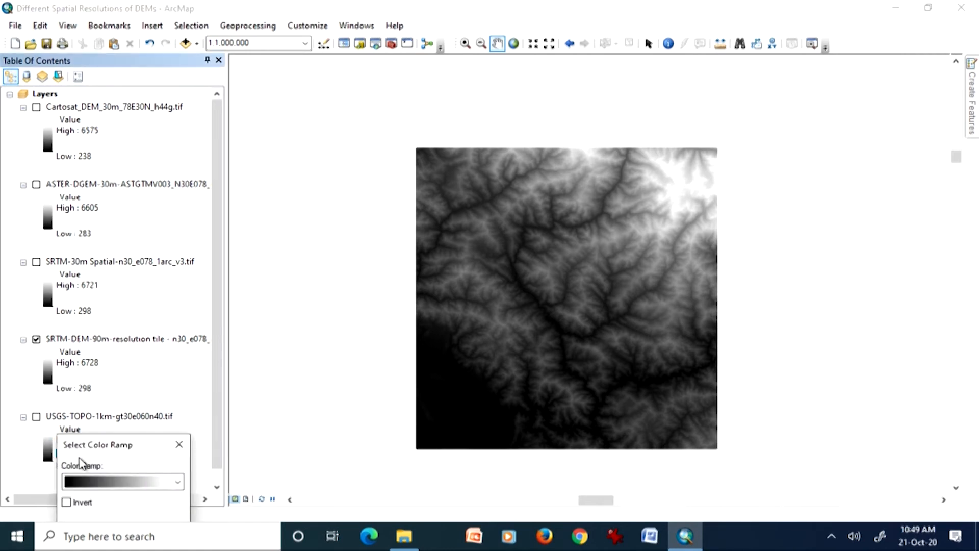
pyautogui.click(176, 482)
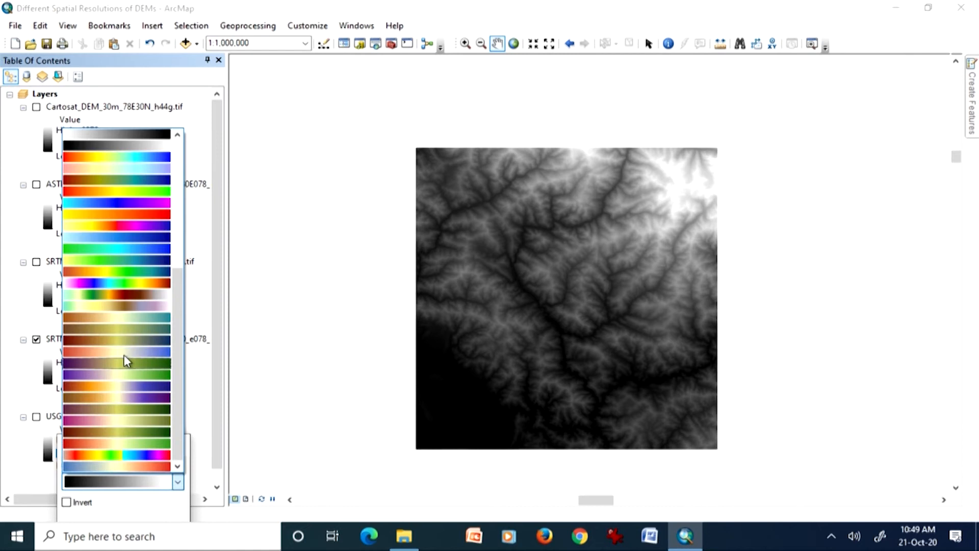
pyautogui.click(134, 284)
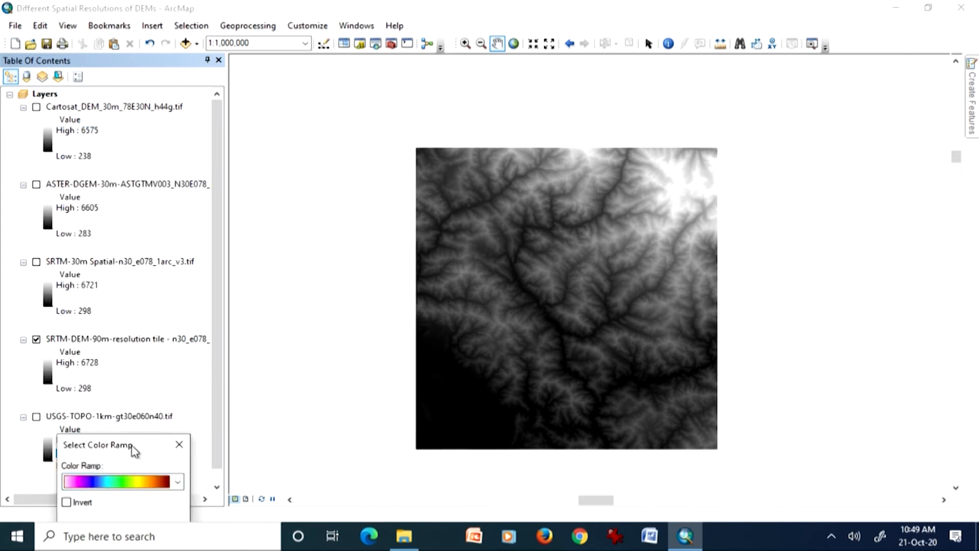
pyautogui.moveTo(122, 448); pyautogui.dragTo(156, 364)
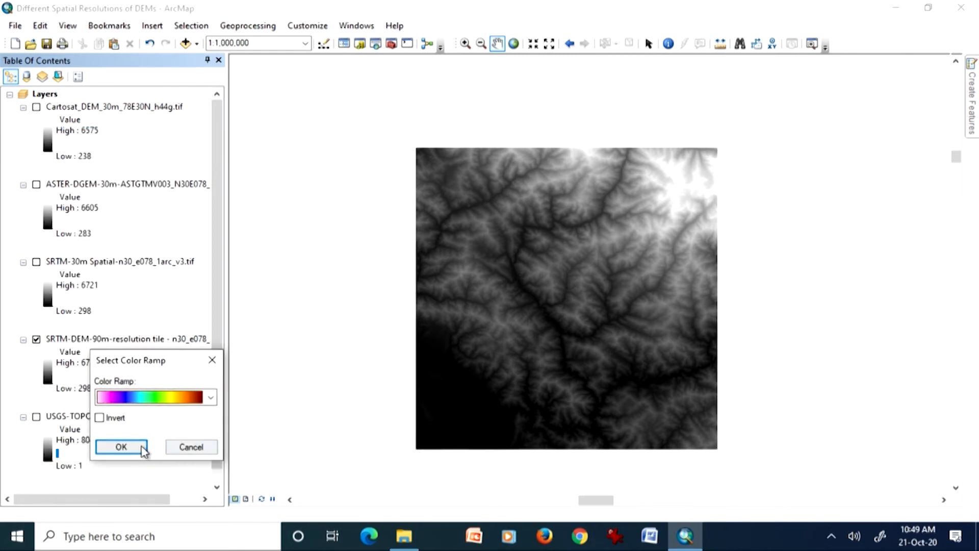
pyautogui.click(121, 446)
pyautogui.click(36, 417)
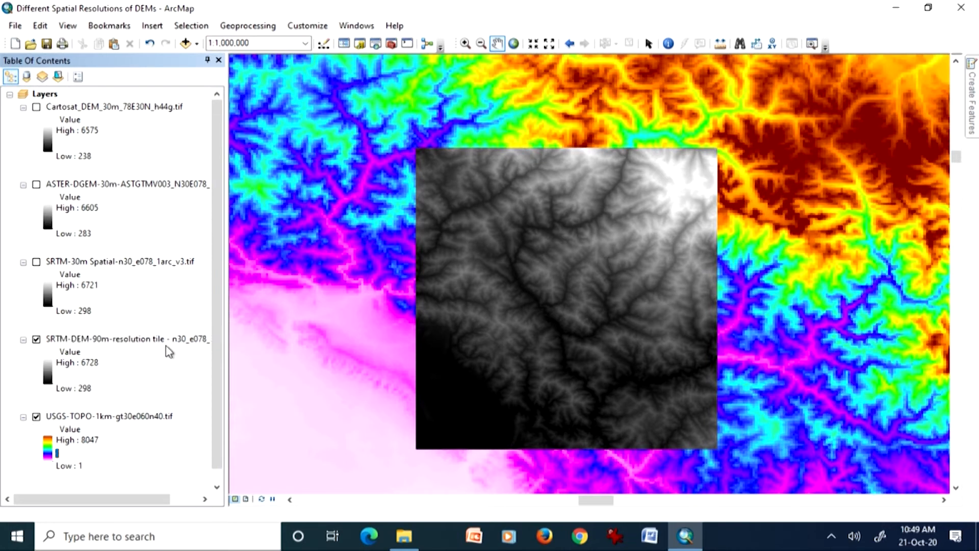
# Apply the pink-to-dark-red rainbow colour ramp to the SRTM 90 m DEM, without inverting it.
pyautogui.click(465, 43)
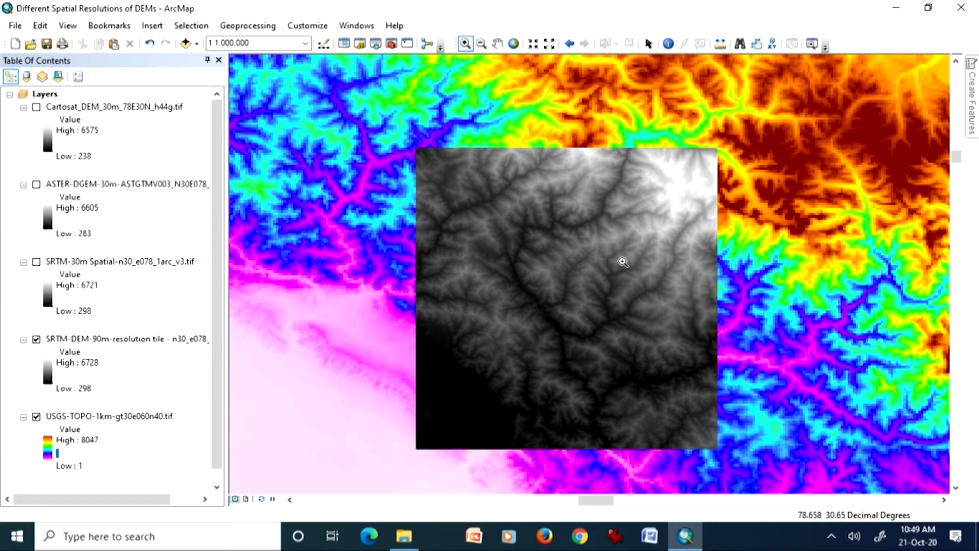
pyautogui.moveTo(665, 337); pyautogui.dragTo(743, 398)
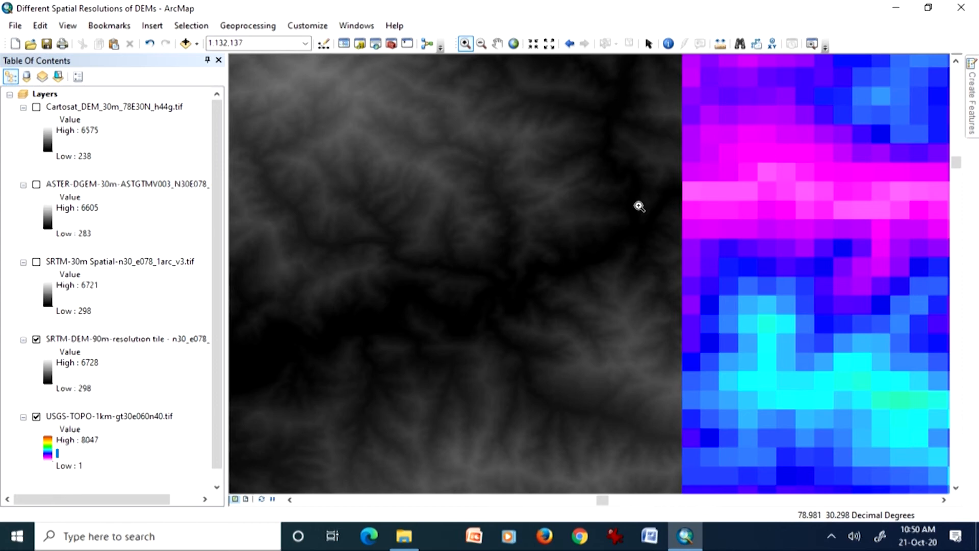
pyautogui.doubleClick(50, 377)
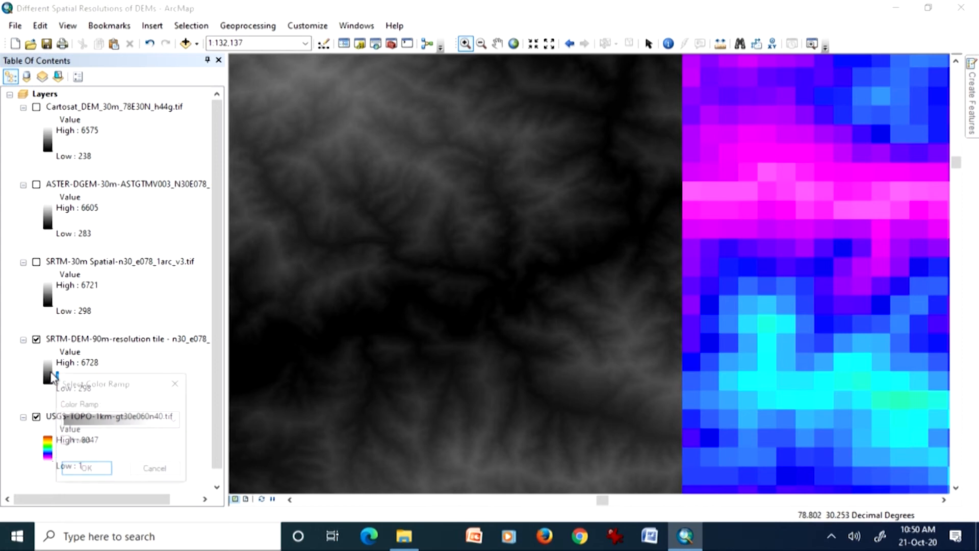
pyautogui.click(176, 421)
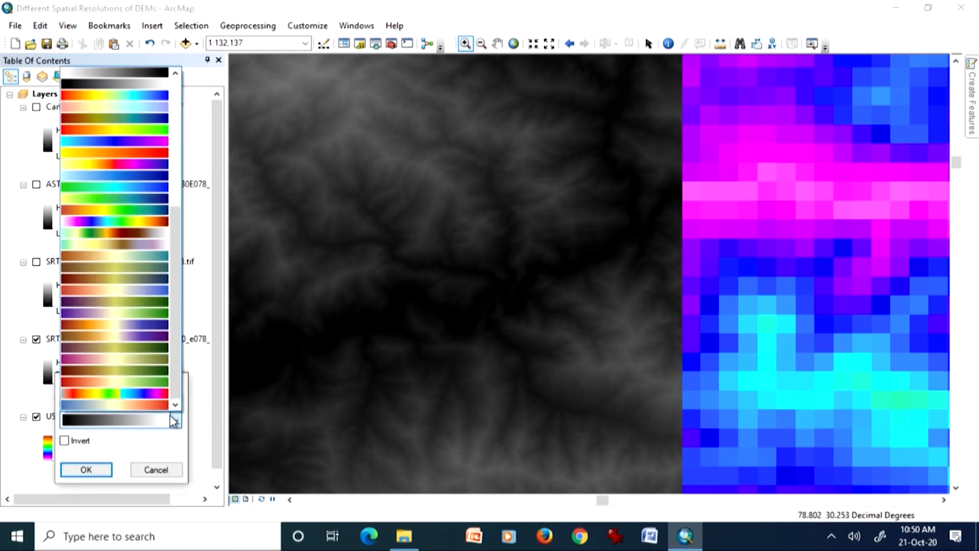
pyautogui.click(159, 222)
pyautogui.moveTo(143, 387); pyautogui.dragTo(191, 208)
pyautogui.click(113, 261)
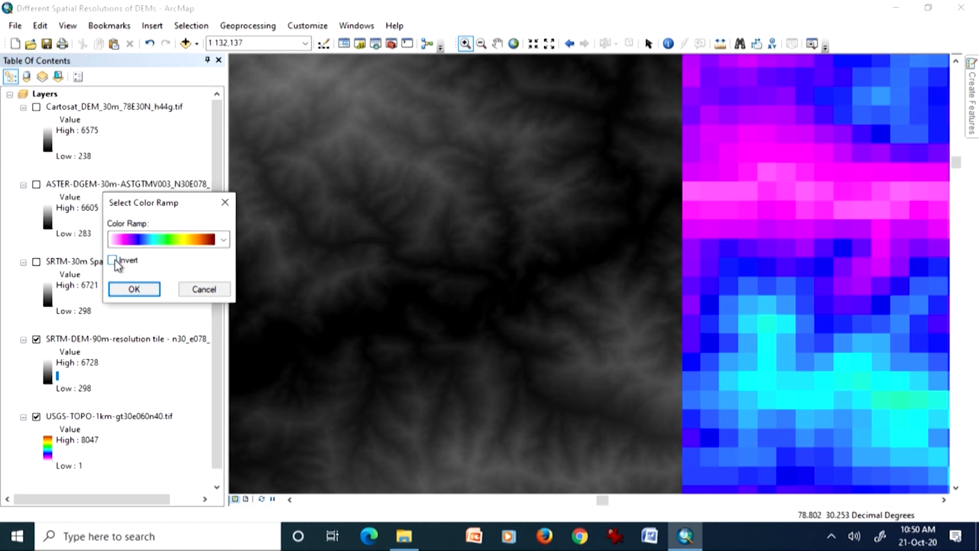
pyautogui.click(134, 289)
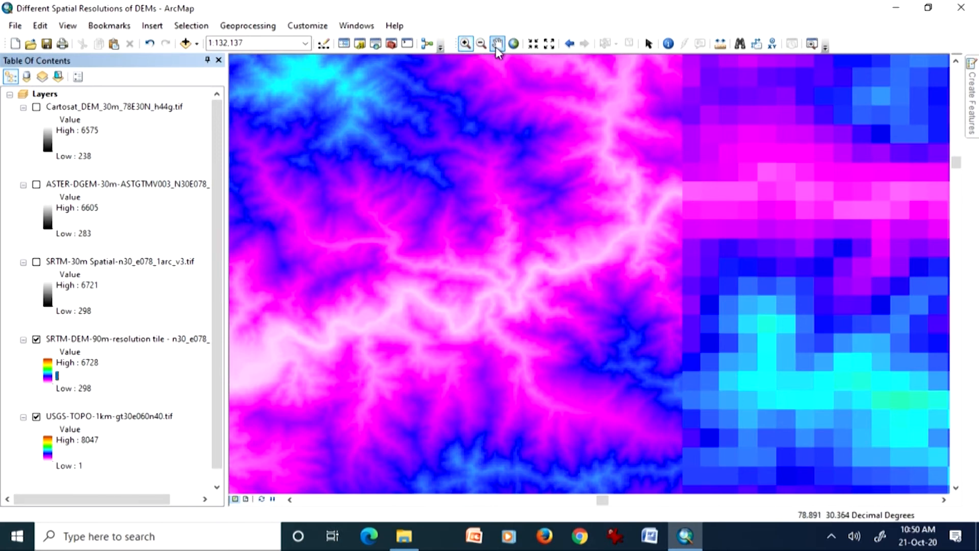
# Compare the pixel detail of the SRTM 90 m and USGS 1 km DEMs around the tile's eastern edge, hiding and redisplaying the 90 m layer.
pyautogui.click(545, 139)
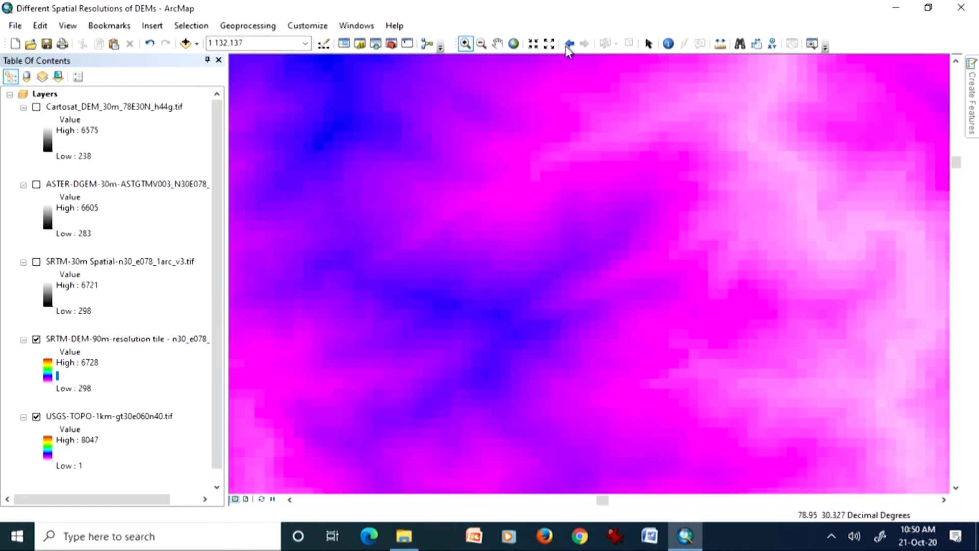
pyautogui.click(569, 44)
pyautogui.click(497, 43)
pyautogui.moveTo(690, 240); pyautogui.dragTo(513, 263)
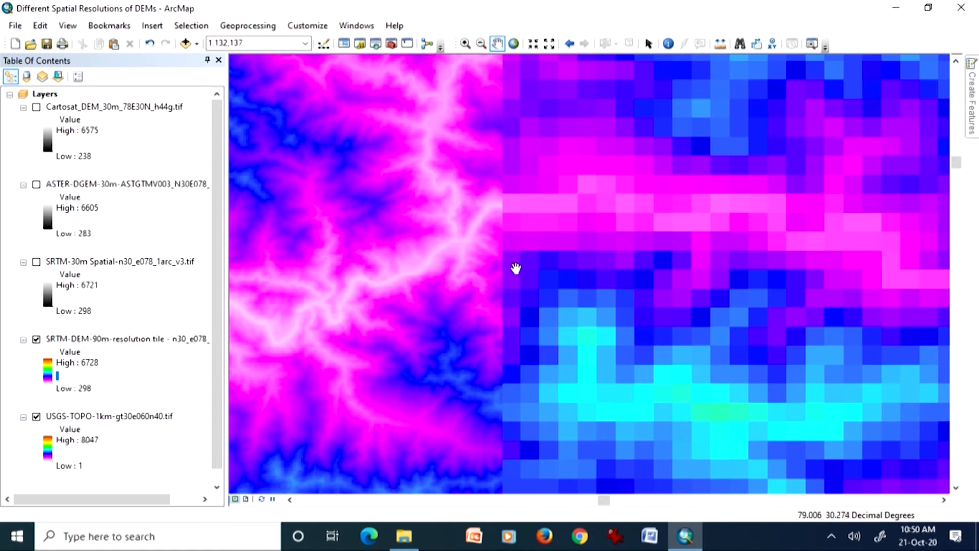
pyautogui.click(36, 339)
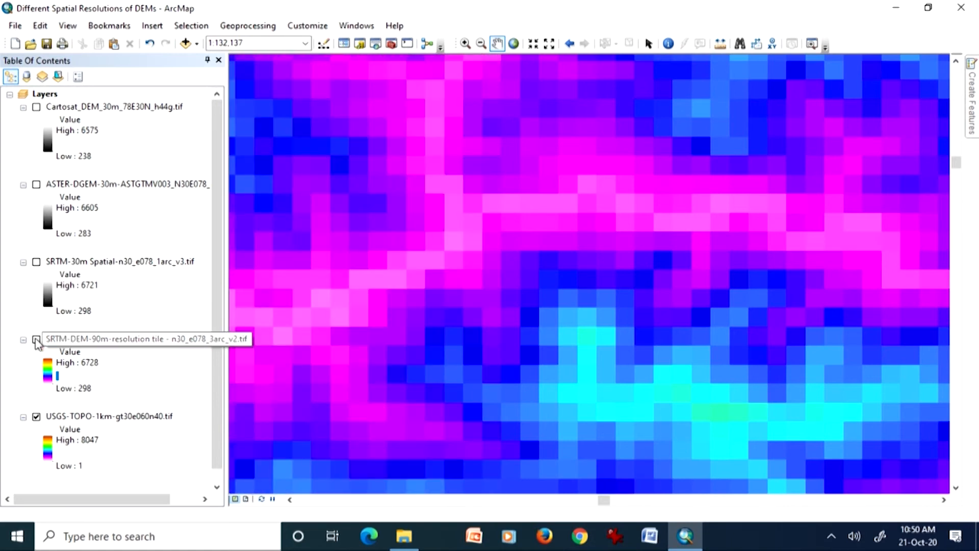
pyautogui.click(37, 340)
pyautogui.moveTo(441, 287); pyautogui.dragTo(714, 271)
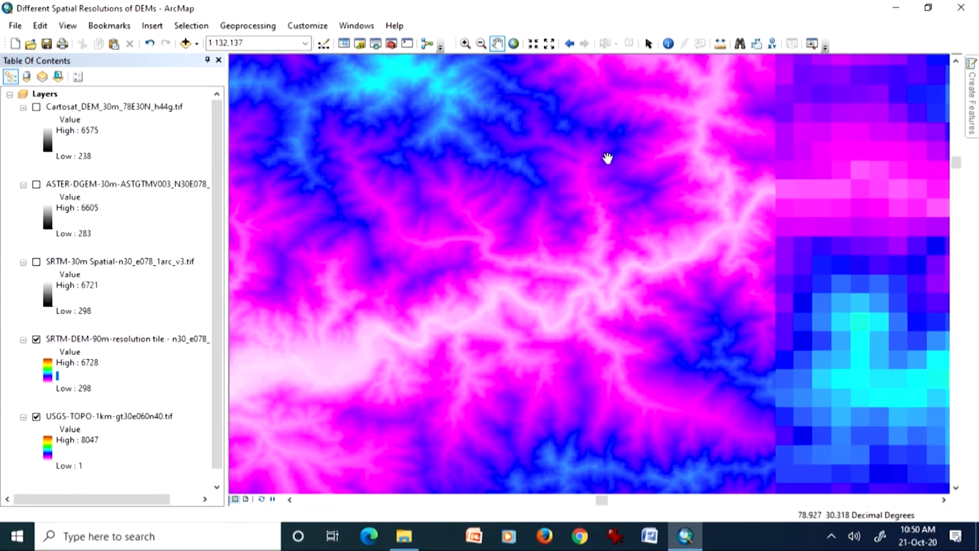
# Zoom out to 1:250,000 and fit the map to the SRTM 90 m layer's extent.
pyautogui.click(481, 43)
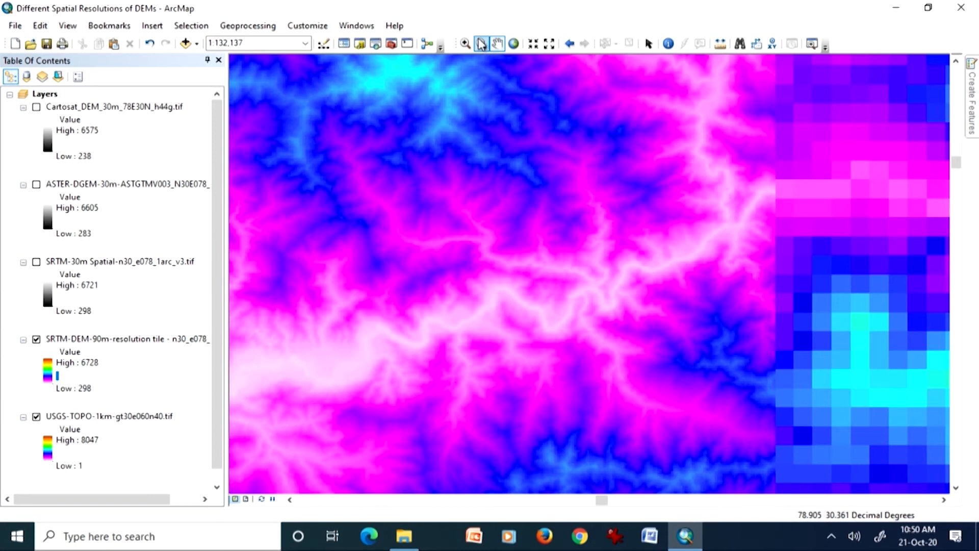
pyautogui.click(552, 238)
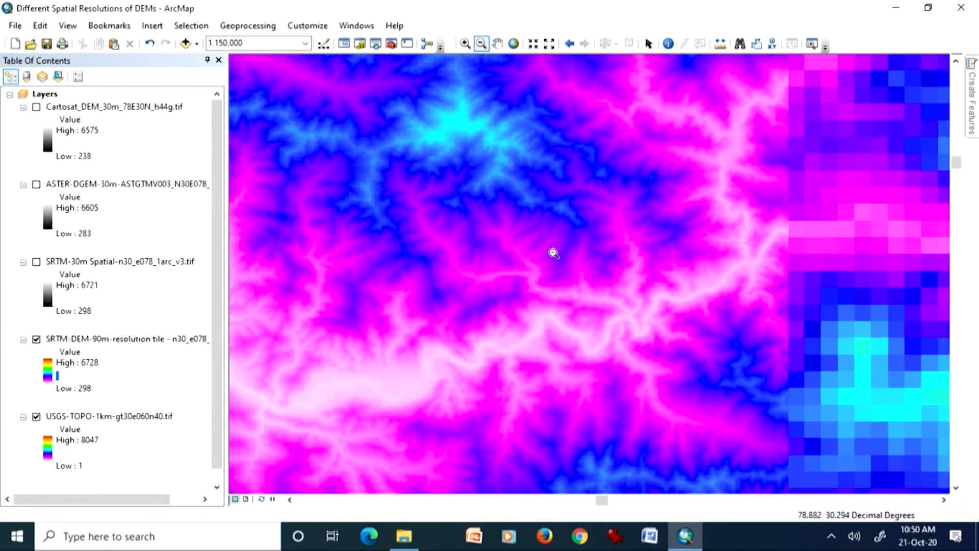
pyautogui.click(570, 269)
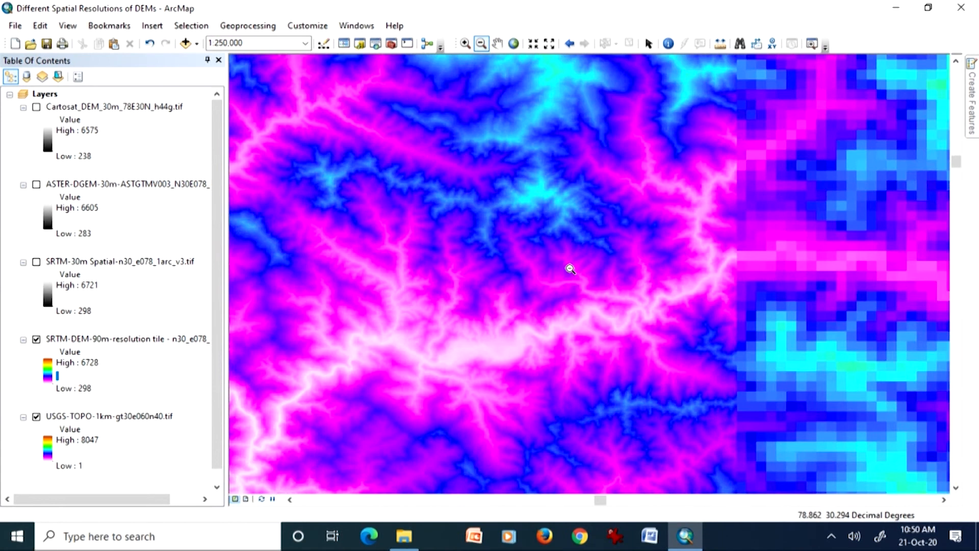
pyautogui.rightClick(160, 341)
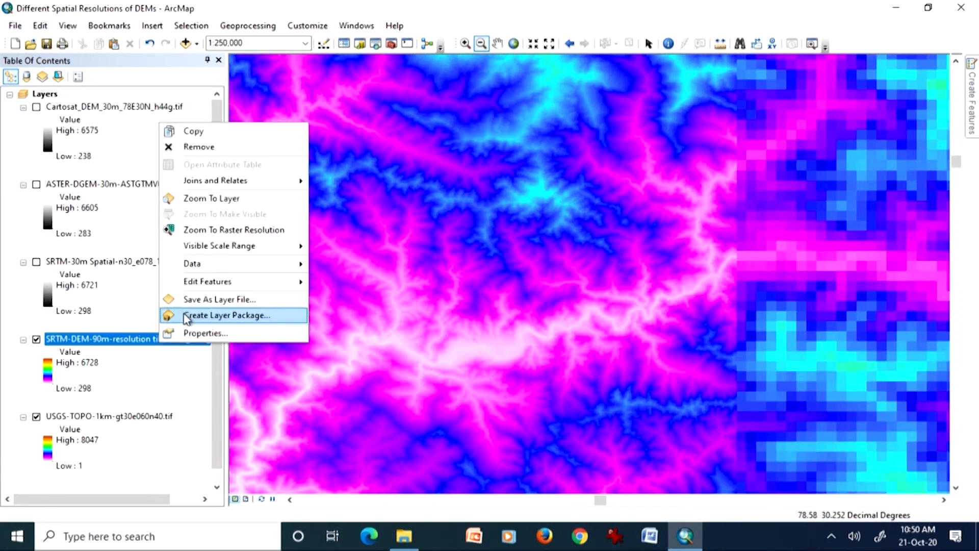
pyautogui.click(203, 198)
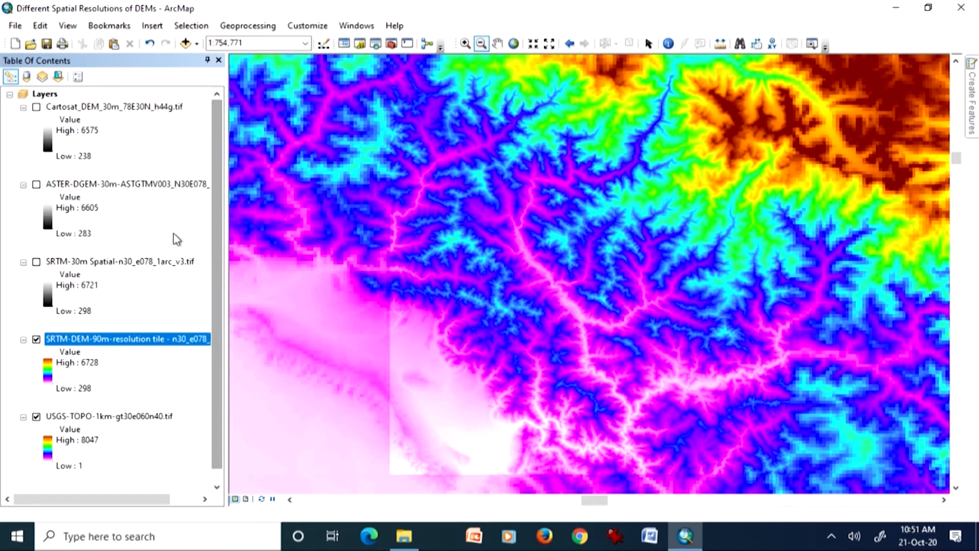
# Display the SRTM-30m Spatial layer, widen the table of contents to fit the full layer names, and select the 30 m layer.
pyautogui.click(37, 262)
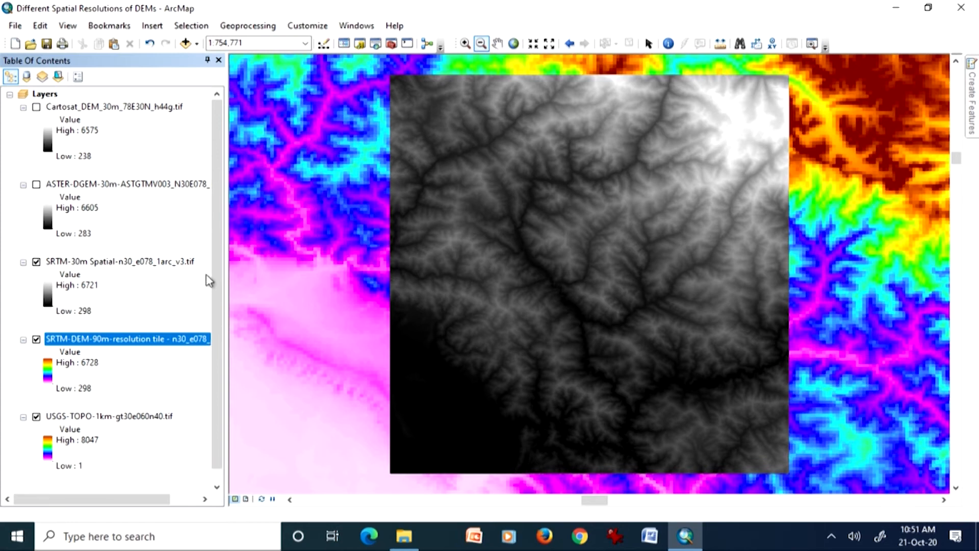
pyautogui.moveTo(226, 274); pyautogui.dragTo(280, 287)
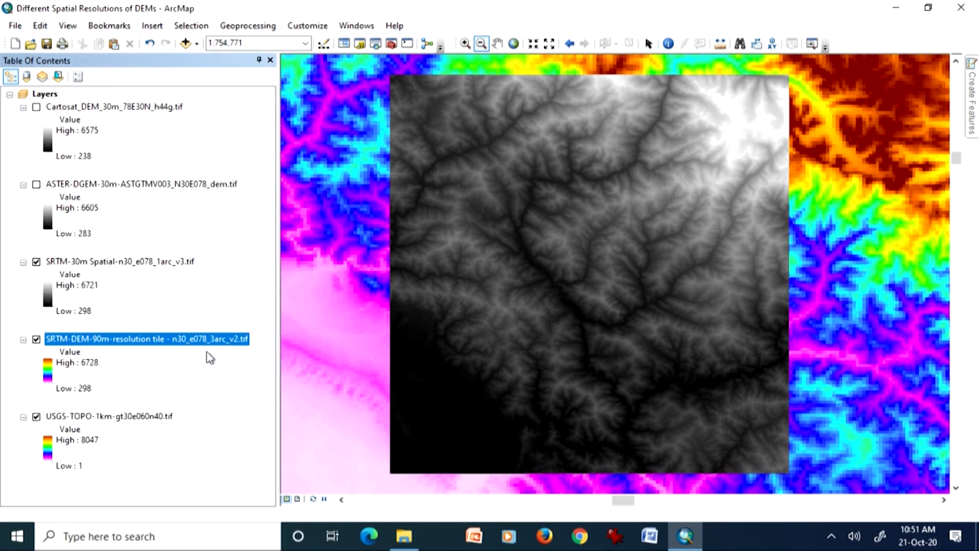
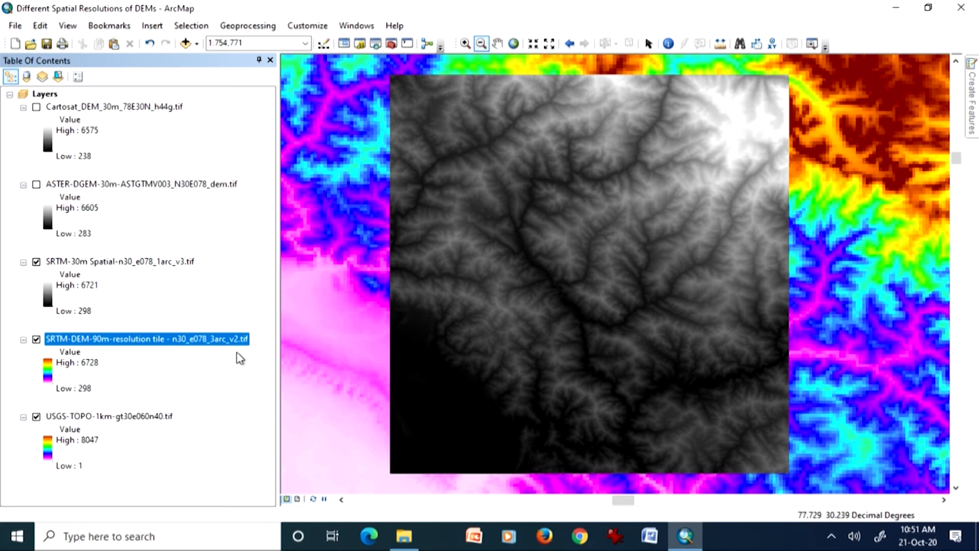
pyautogui.click(184, 263)
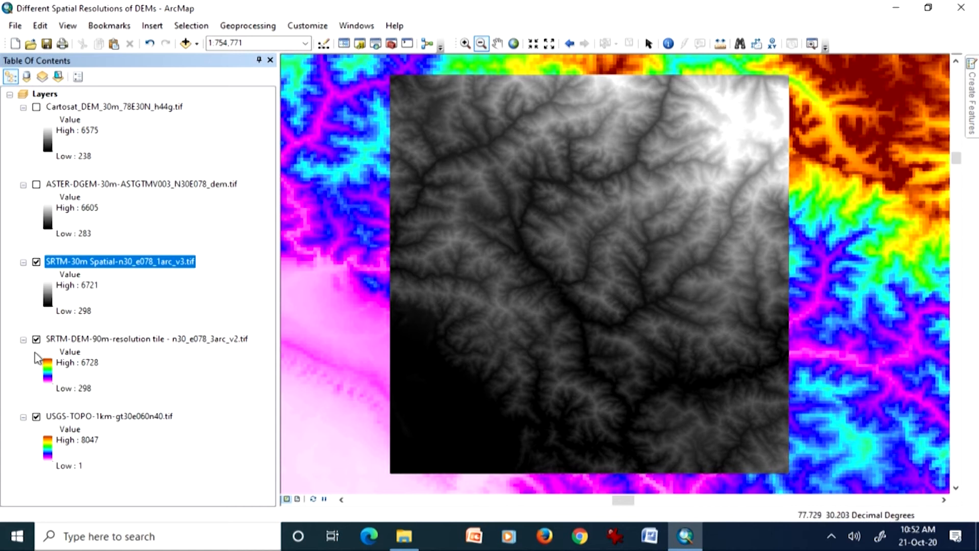
# Hide the SRTM 30 m layer and recolour the USGS-TOPO-1km DEM with the white-to-black ramp.
pyautogui.click(36, 261)
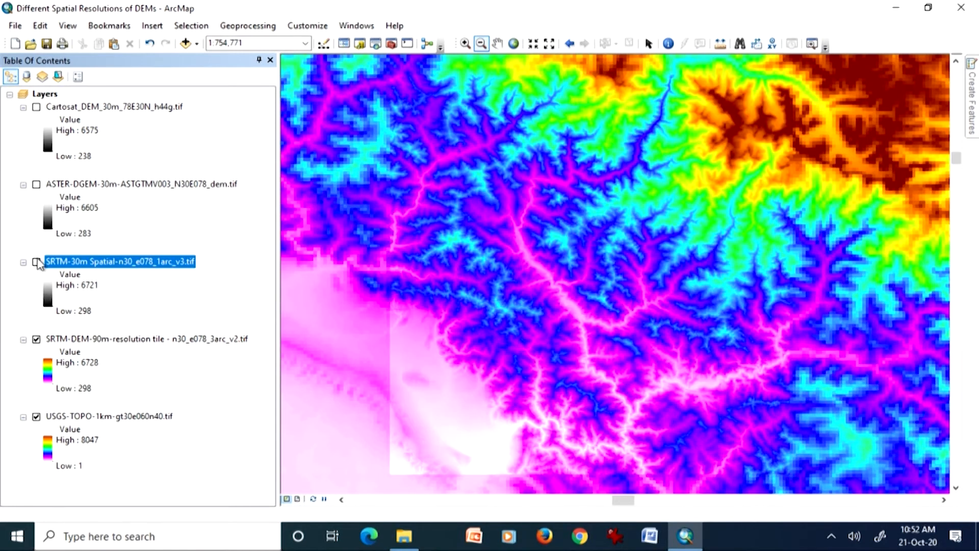
pyautogui.click(48, 447)
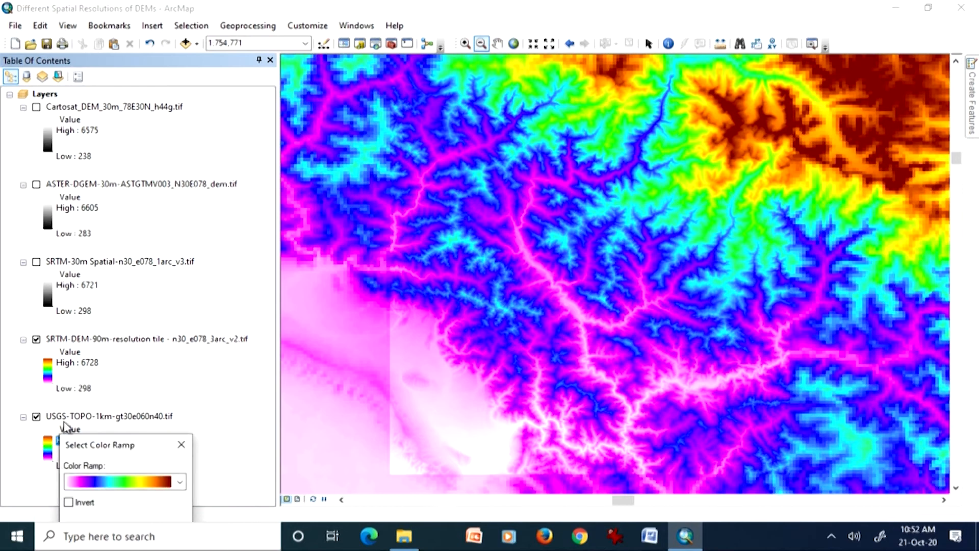
pyautogui.click(179, 481)
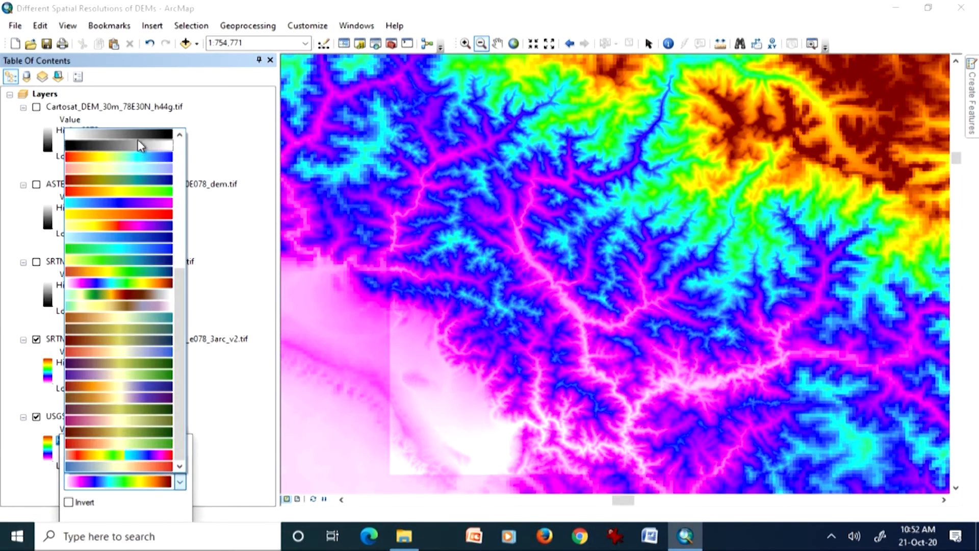
pyautogui.click(144, 135)
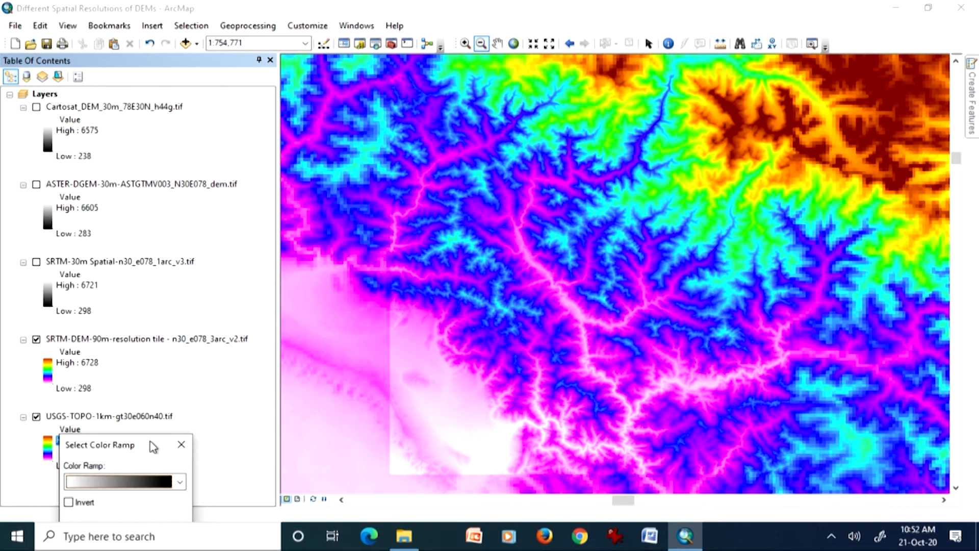
pyautogui.moveTo(153, 447); pyautogui.dragTo(194, 320)
pyautogui.click(131, 400)
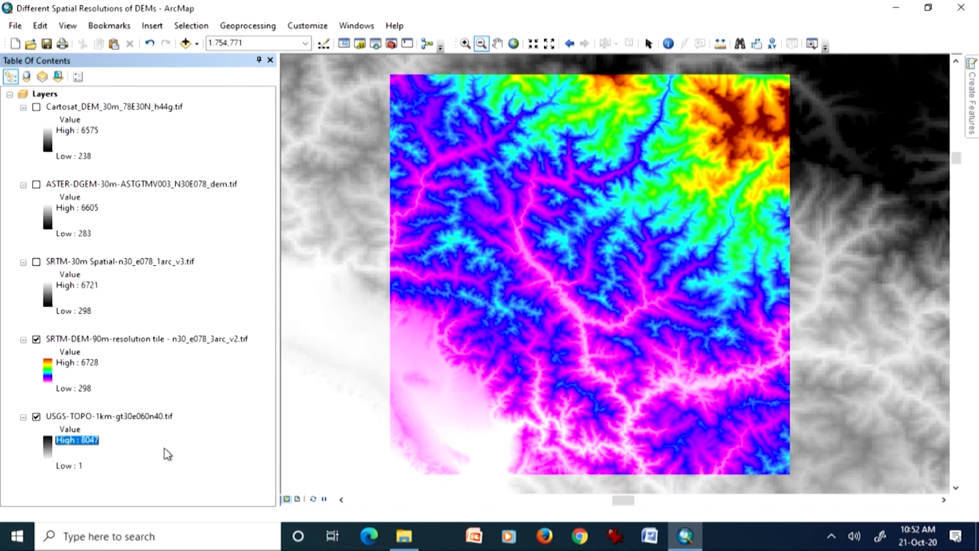
# Display the SRTM 30 m layer over the coloured 90 m tile and select the 90 m layer.
pyautogui.click(39, 264)
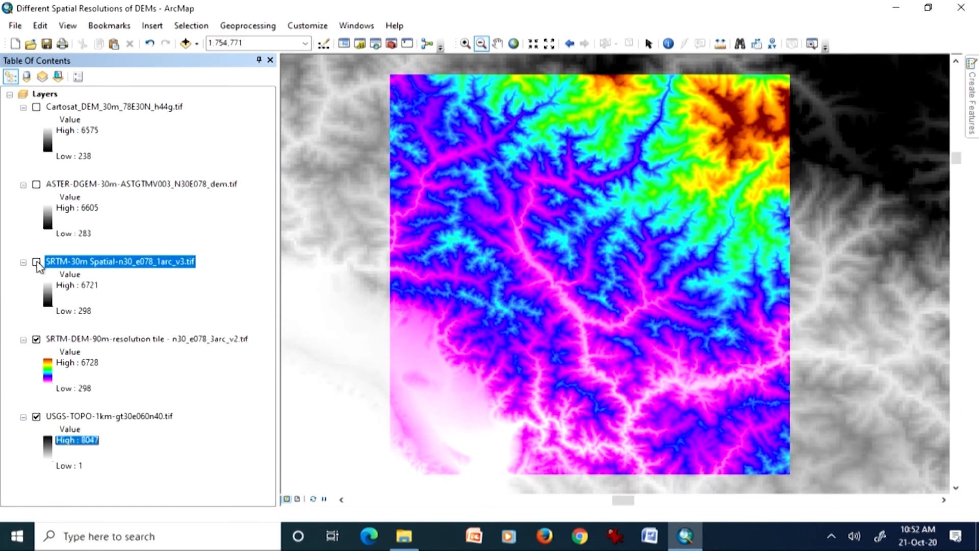
pyautogui.click(36, 262)
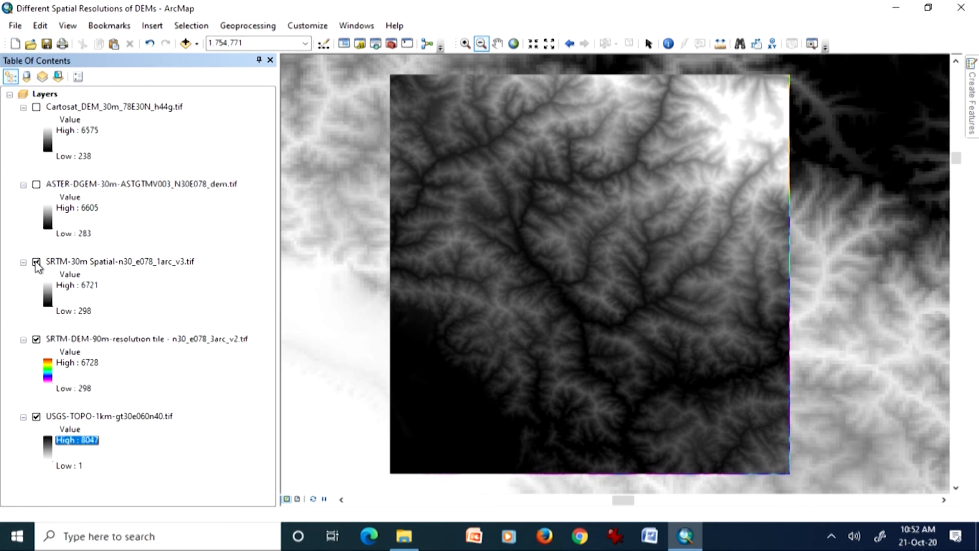
pyautogui.click(90, 339)
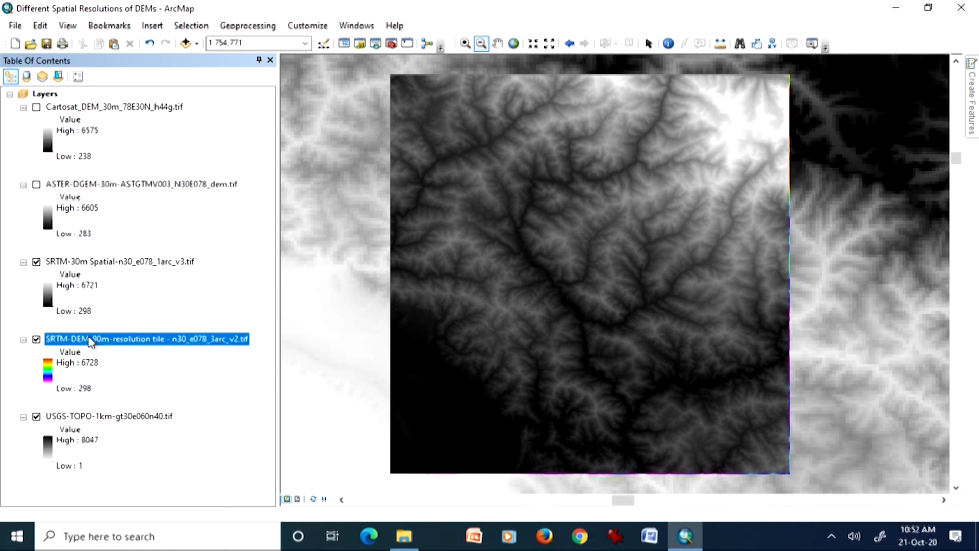
# Recolour the SRTM 30 m layer with the multicolour ramp used by the 90 m tile and hide the USGS 1 km DEM.
pyautogui.click(113, 262)
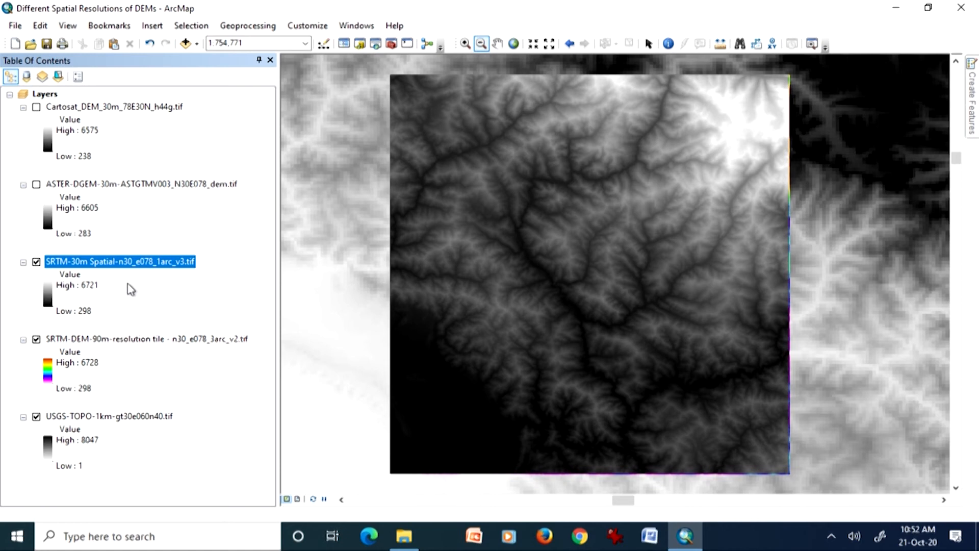
pyautogui.click(49, 299)
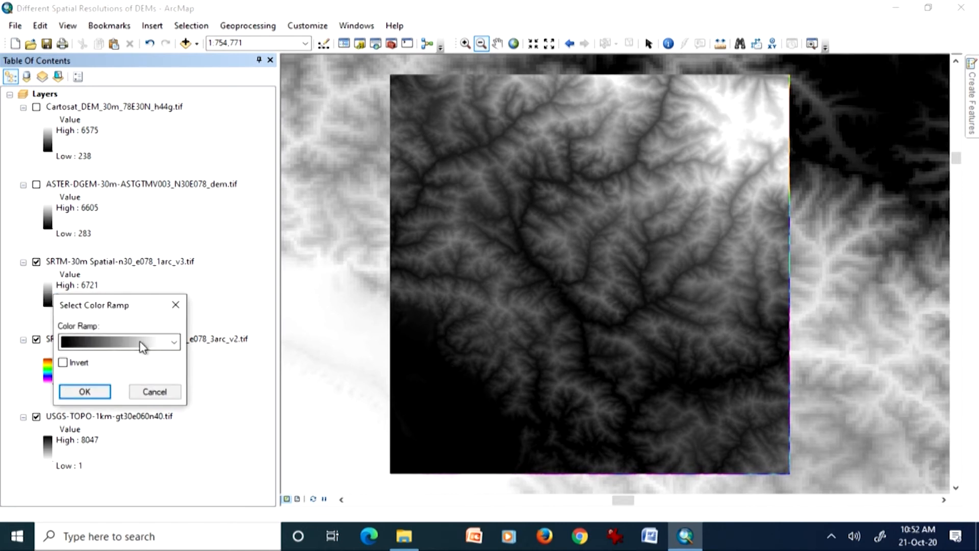
pyautogui.click(155, 343)
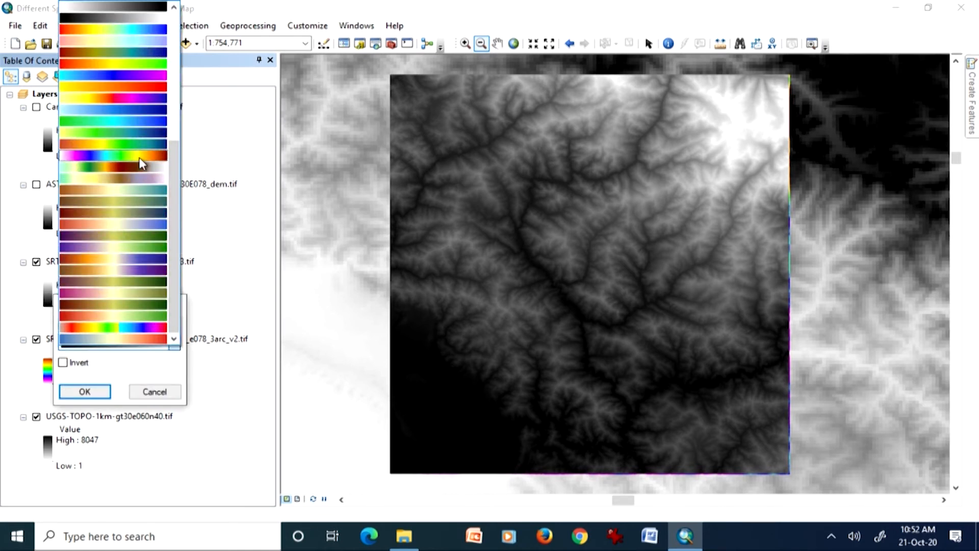
pyautogui.click(140, 158)
pyautogui.click(97, 392)
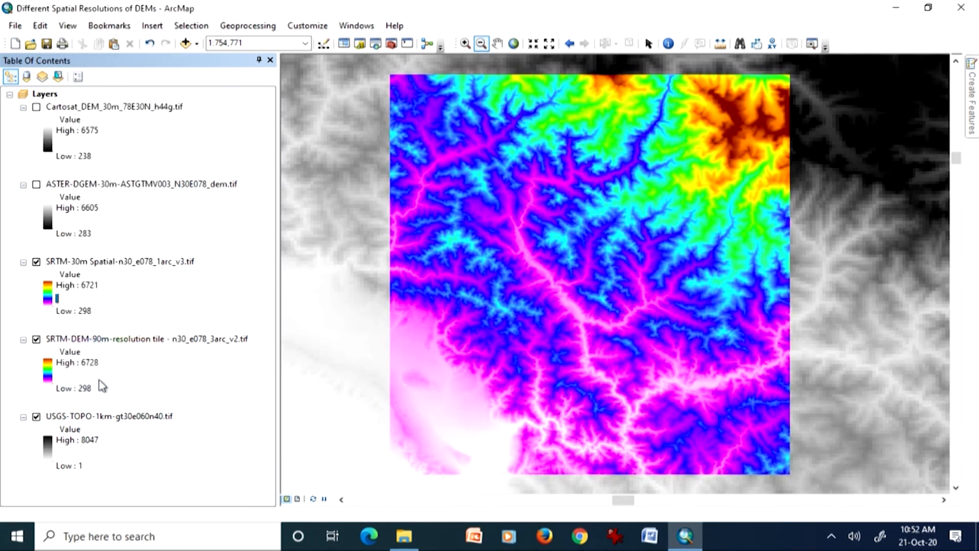
pyautogui.click(37, 416)
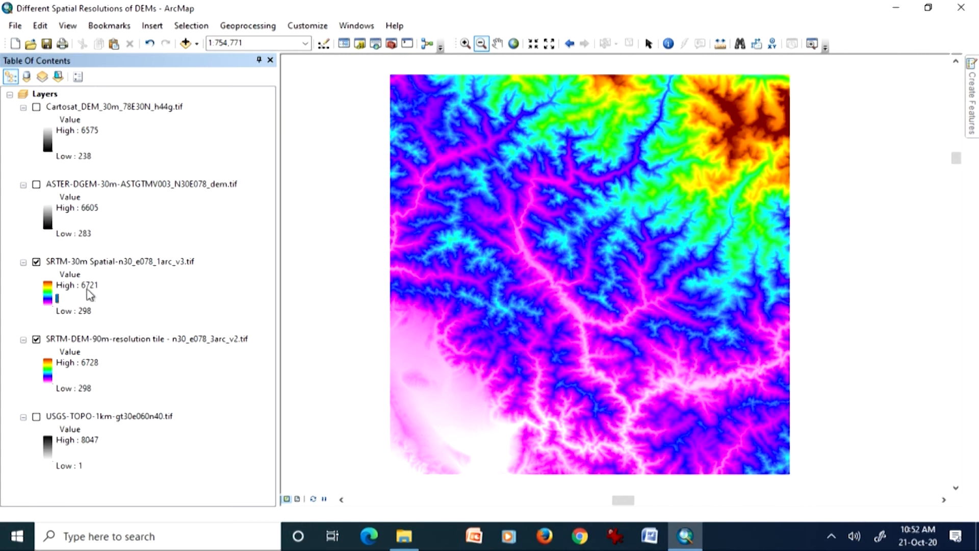
# Compare the SRTM 30 m and 90 m layers over the southern ridges by toggling the 30 m layer's visibility at successively larger scales.
pyautogui.click(465, 43)
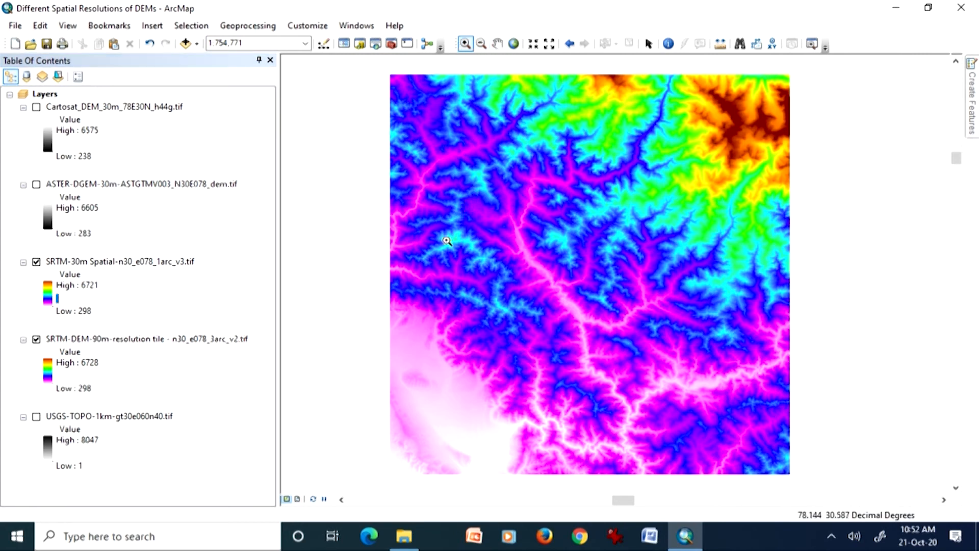
pyautogui.moveTo(529, 378); pyautogui.dragTo(610, 468)
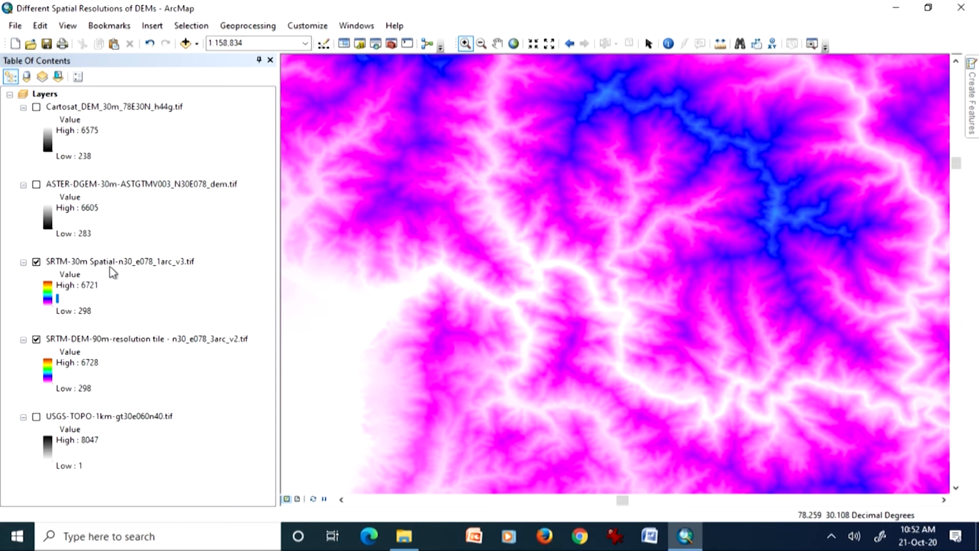
pyautogui.click(37, 262)
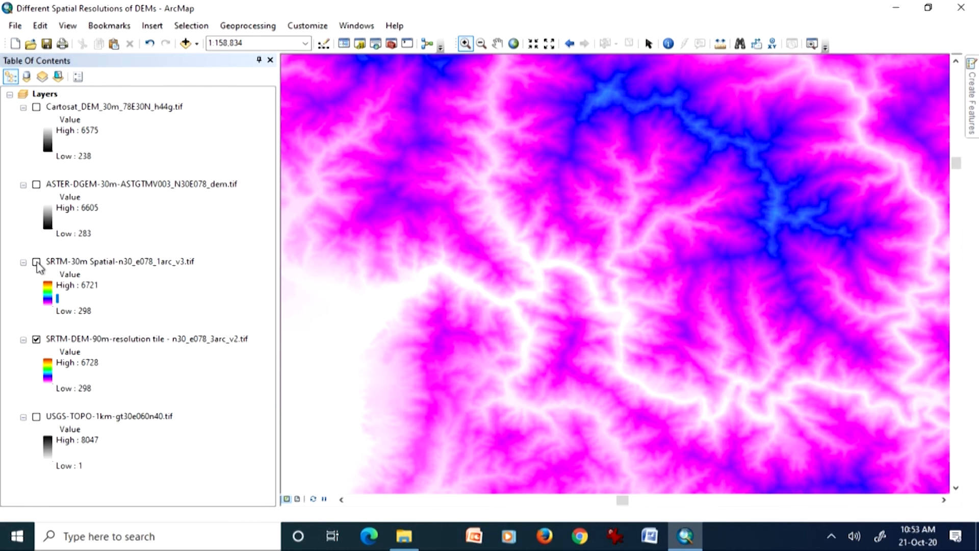
pyautogui.click(37, 263)
pyautogui.click(36, 263)
pyautogui.moveTo(330, 276); pyautogui.dragTo(569, 420)
pyautogui.click(37, 263)
pyautogui.click(37, 263)
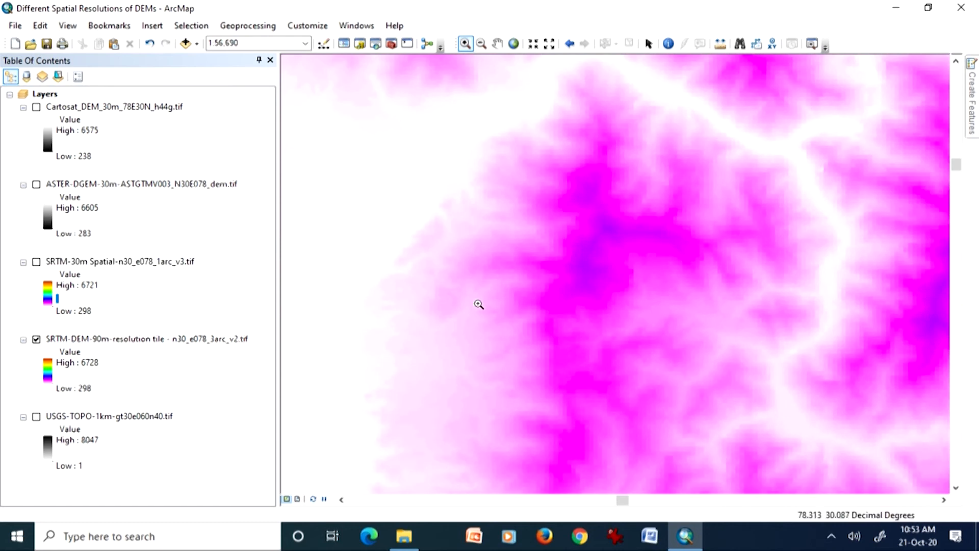
# Zoom in on the purple ridge until the 90 m pixels stand out, switching the 30 m layer on and off for comparison.
pyautogui.moveTo(528, 243); pyautogui.dragTo(665, 355)
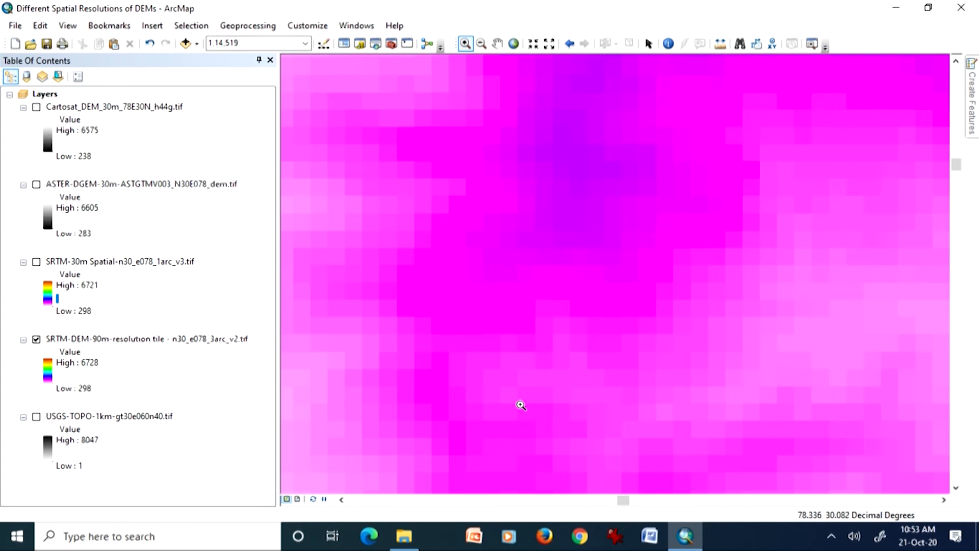
pyautogui.click(37, 264)
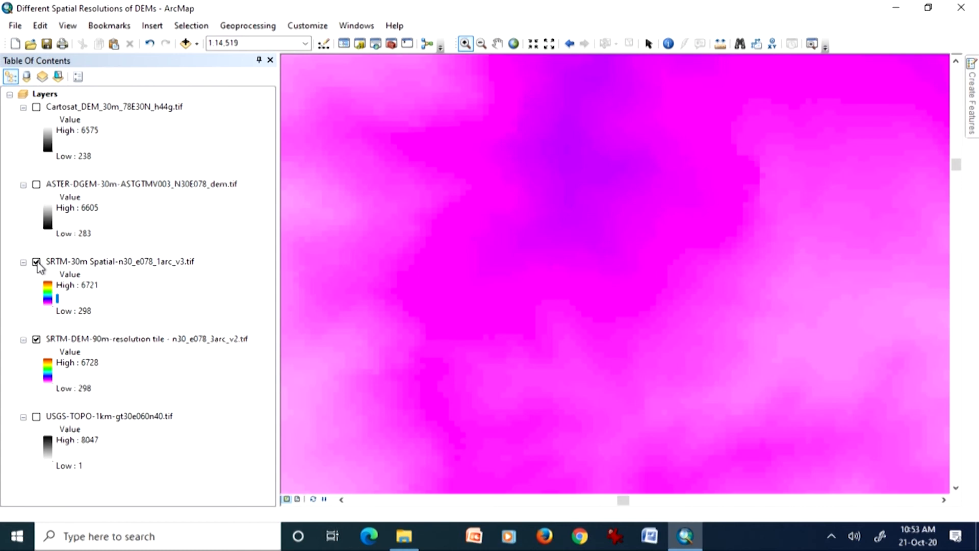
pyautogui.click(36, 263)
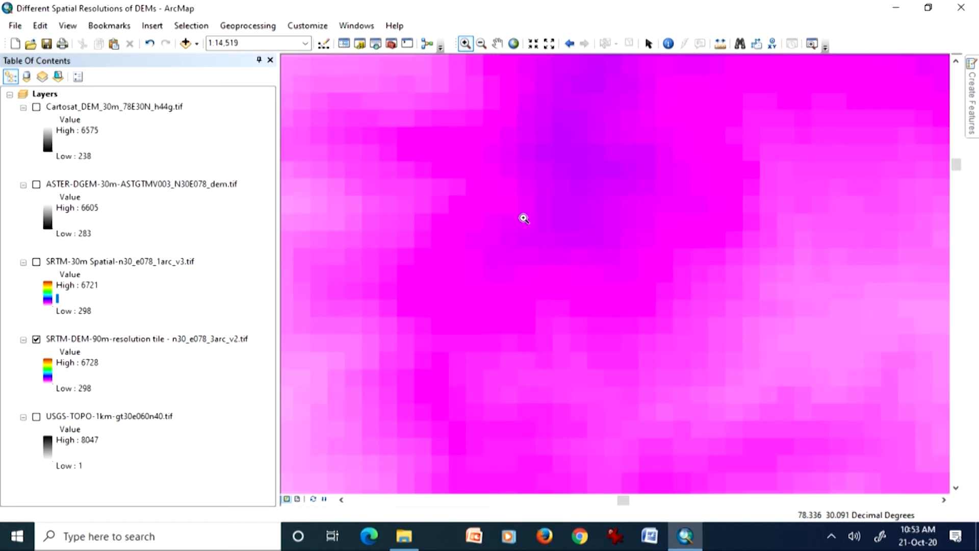
pyautogui.moveTo(428, 211); pyautogui.dragTo(722, 420)
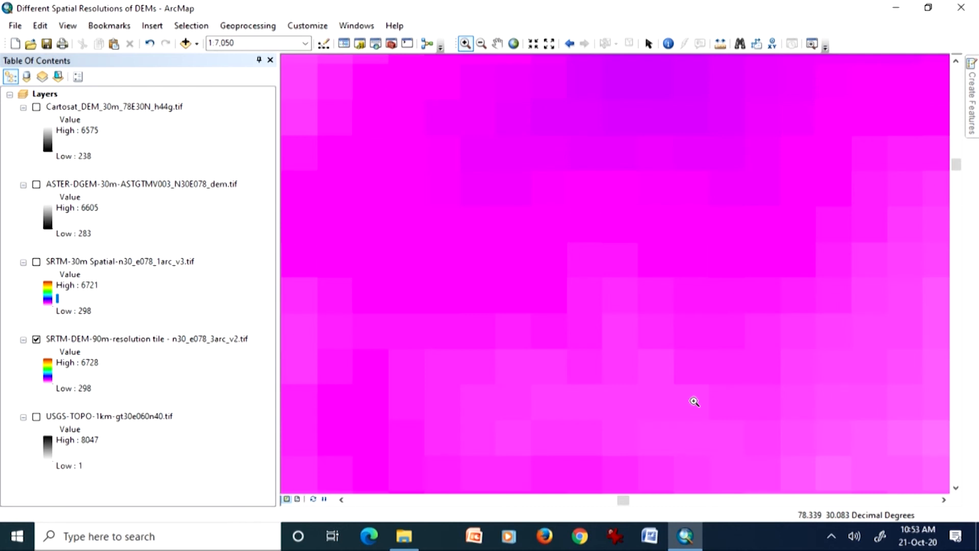
# Zoom out to 1:10,000 and toggle the SRTM 30 m layer over the 90 m tile, leaving it displayed.
pyautogui.click(482, 44)
pyautogui.click(545, 241)
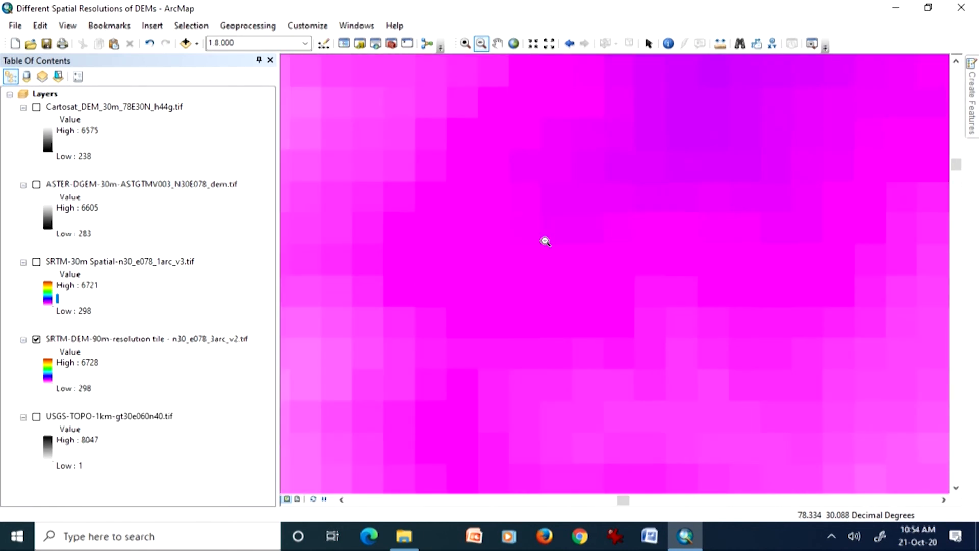
pyautogui.click(37, 263)
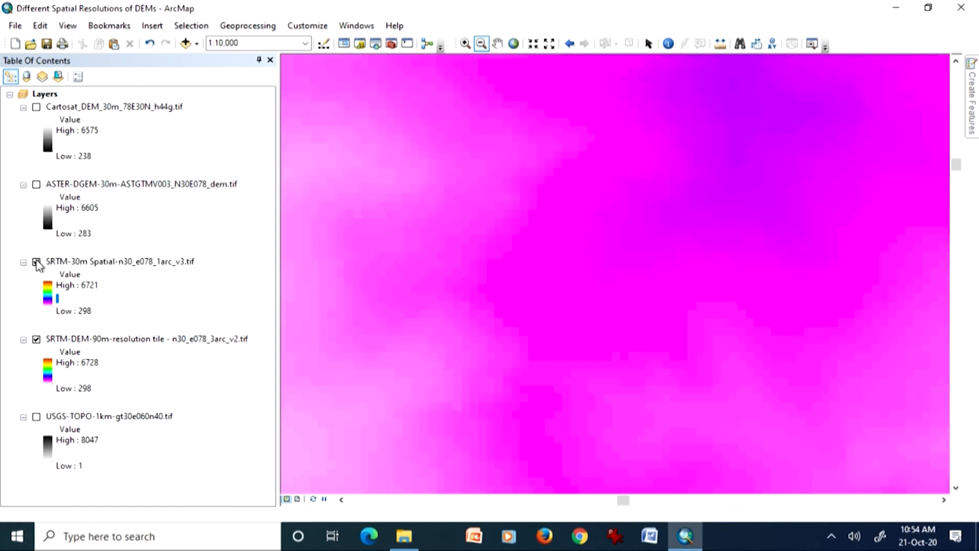
pyautogui.click(36, 263)
pyautogui.click(36, 262)
# Fit the map to the SRTM 30 m layer's extent and hide the SRTM 90 m tile.
pyautogui.rightClick(114, 263)
pyautogui.click(153, 341)
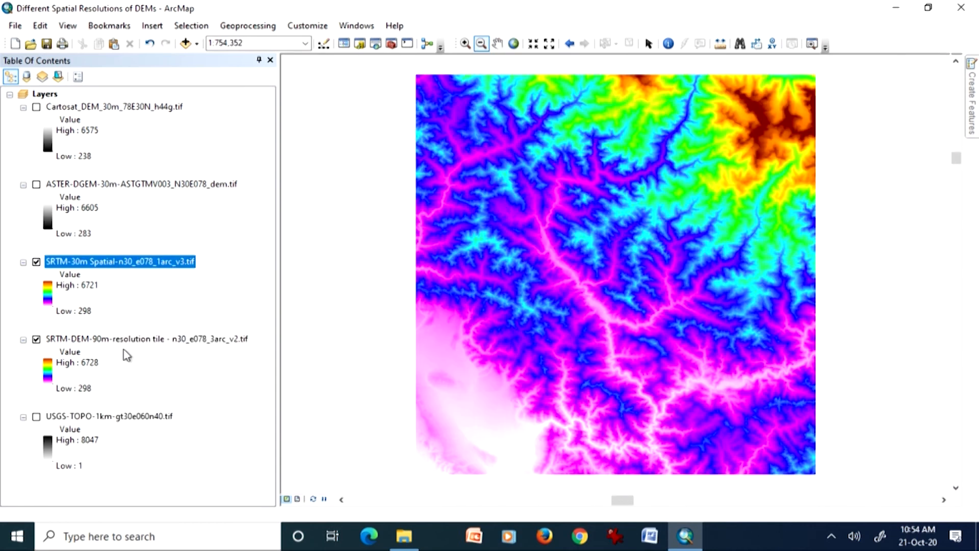
pyautogui.click(36, 340)
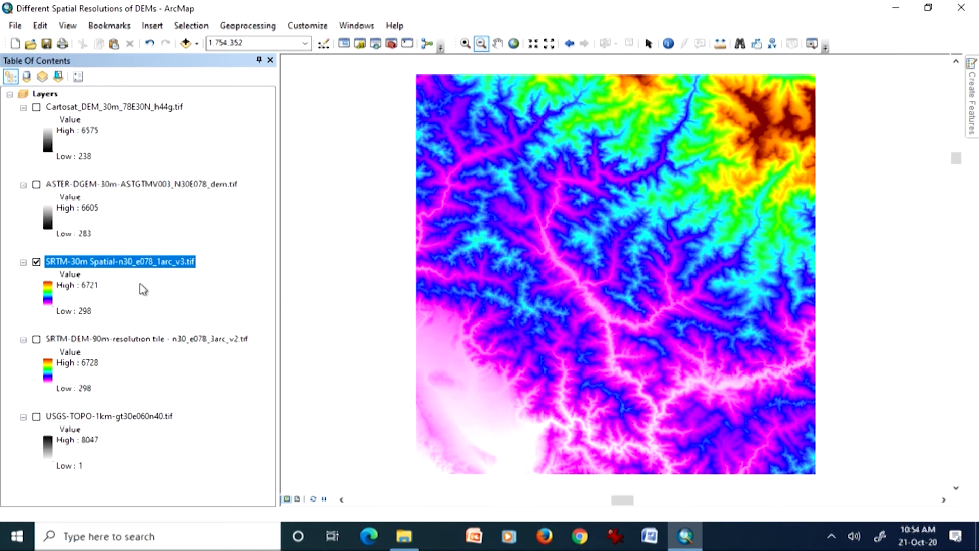
# Toggle the ASTER and Cartosat 30 m DEMs over the coloured SRTM 30 m layer to compare the three, then hide both.
pyautogui.click(36, 184)
pyautogui.click(36, 107)
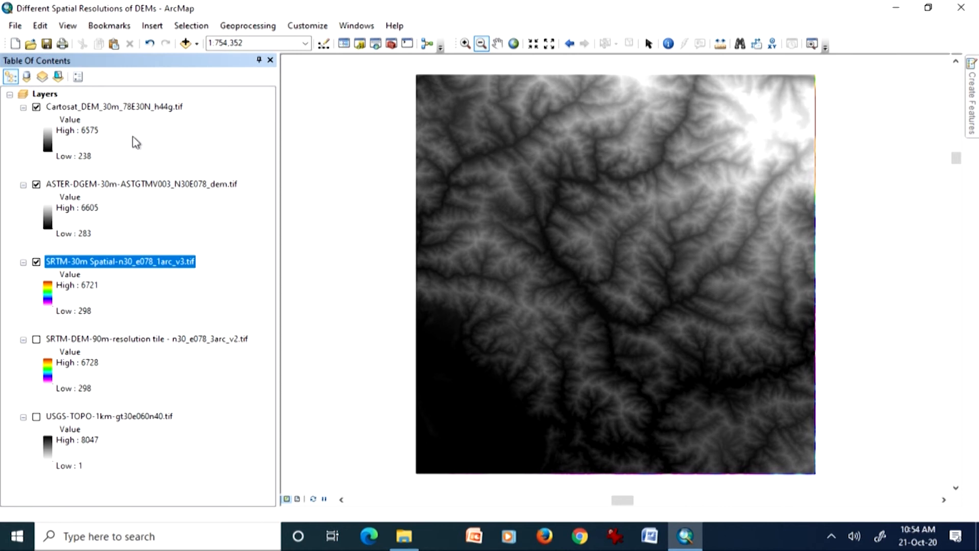
pyautogui.click(36, 108)
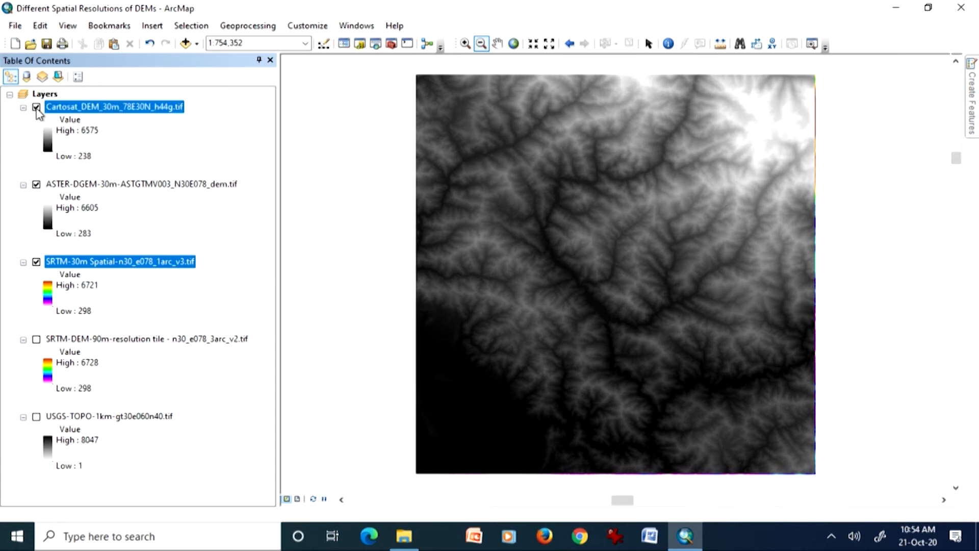
pyautogui.click(37, 184)
pyautogui.click(36, 184)
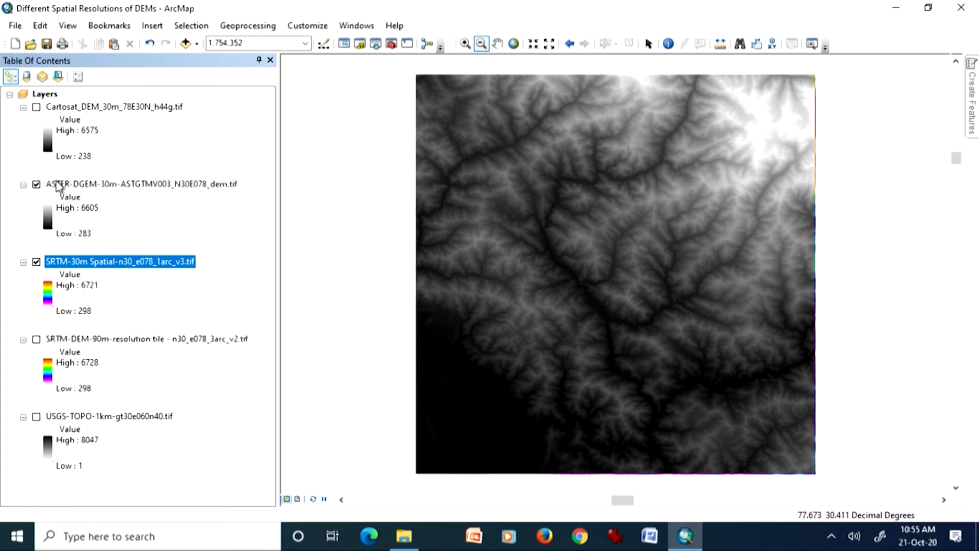
pyautogui.click(37, 108)
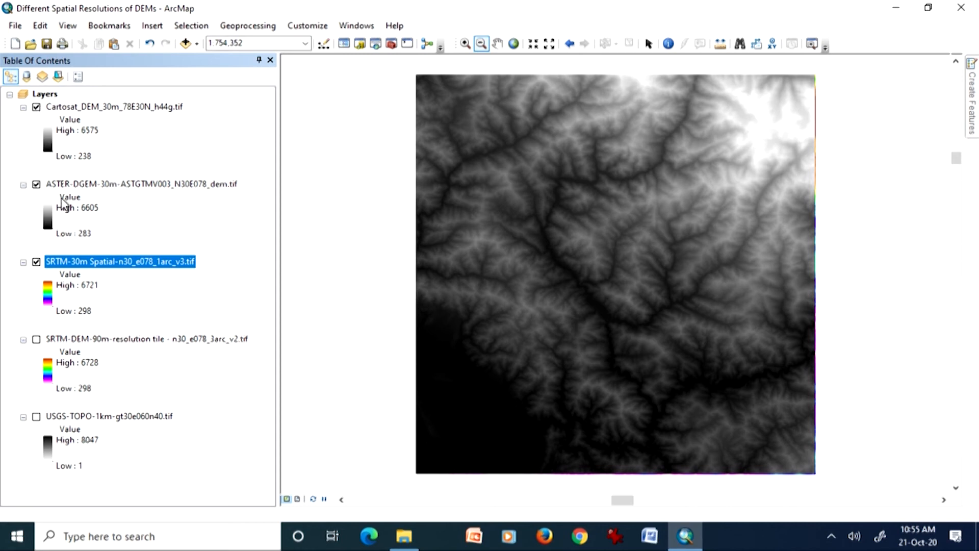
pyautogui.click(37, 185)
pyautogui.click(37, 107)
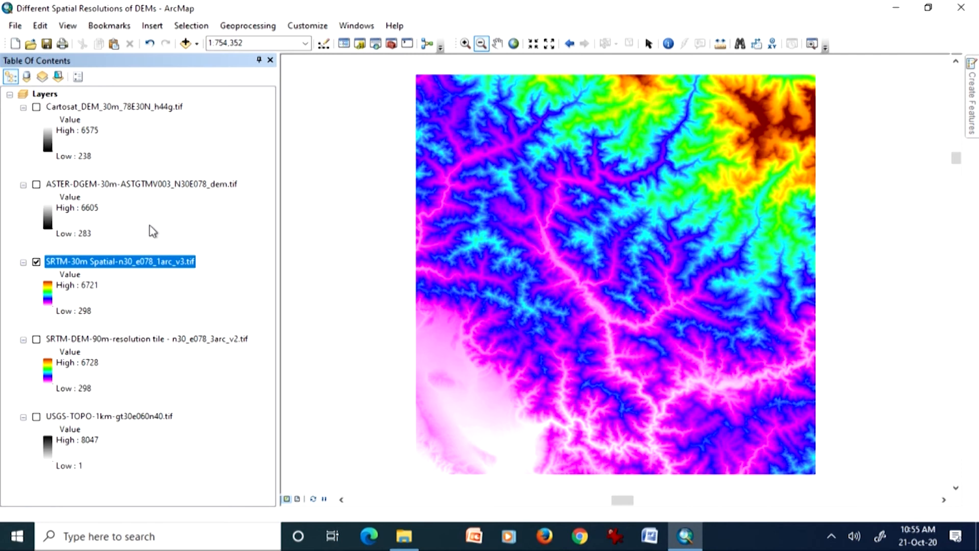
# Display the ASTER and Cartosat DEMs and recolour the SRTM 30 m layer with the inverted white-to-black ramp.
pyautogui.click(36, 185)
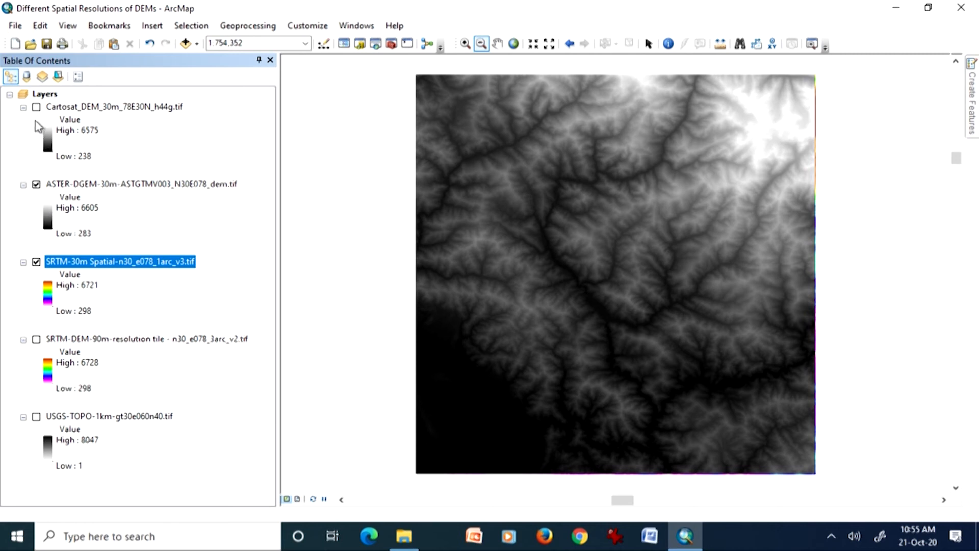
pyautogui.click(36, 107)
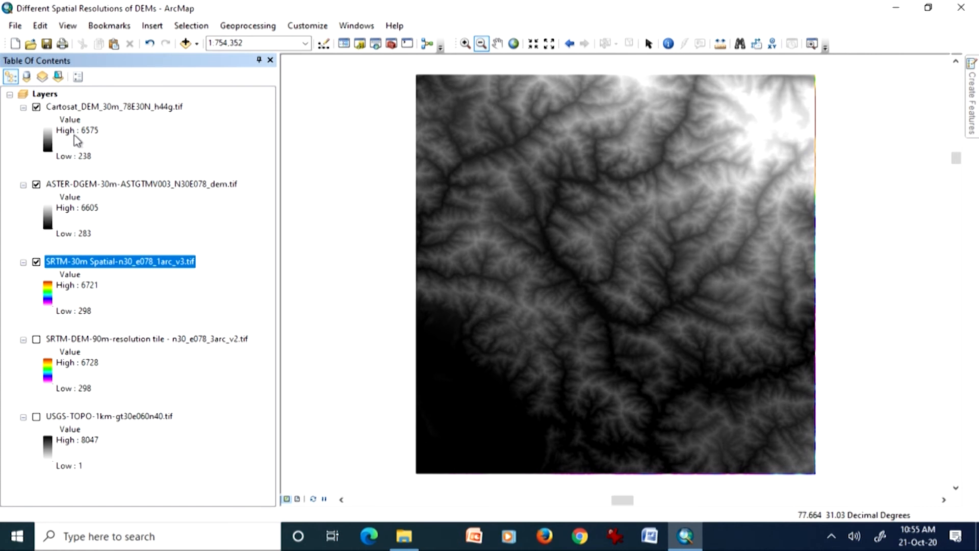
pyautogui.click(48, 296)
pyautogui.click(173, 340)
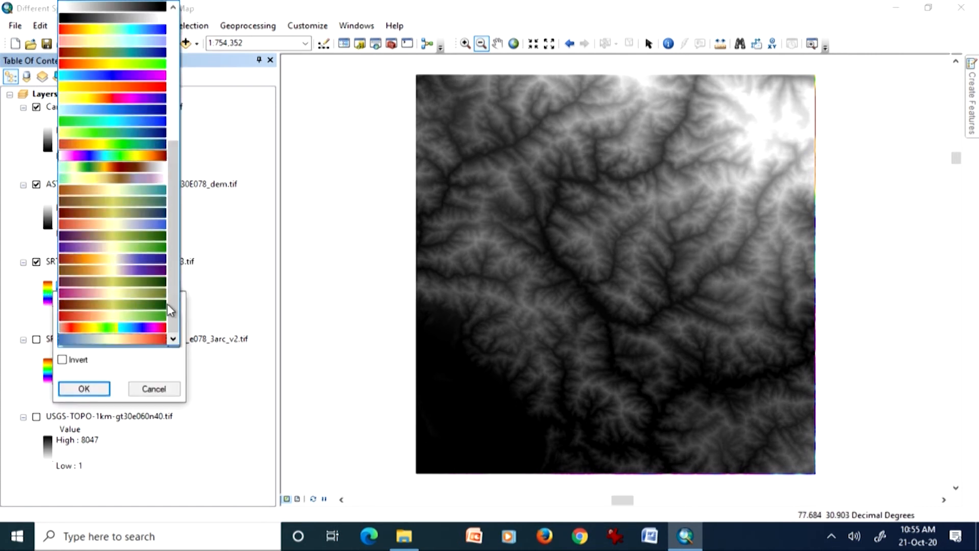
pyautogui.click(146, 10)
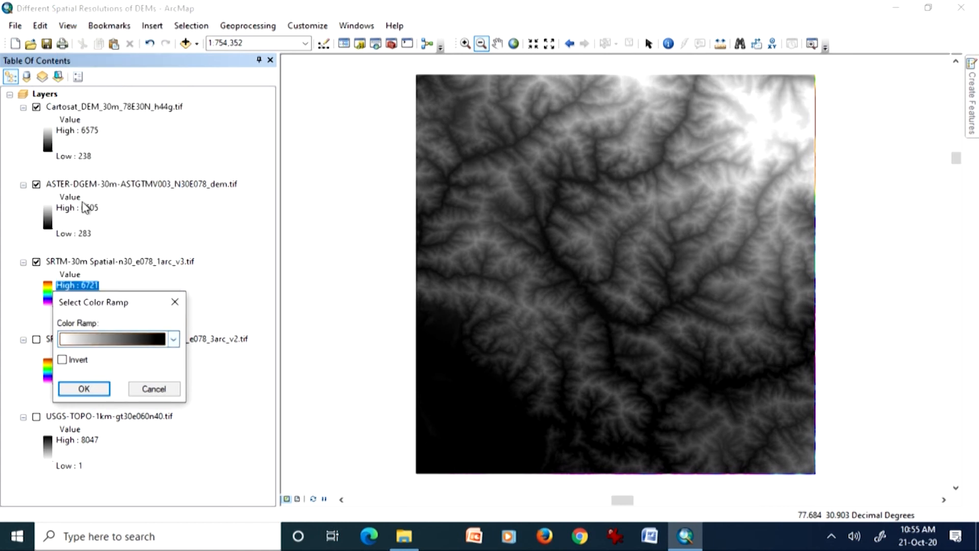
pyautogui.click(84, 389)
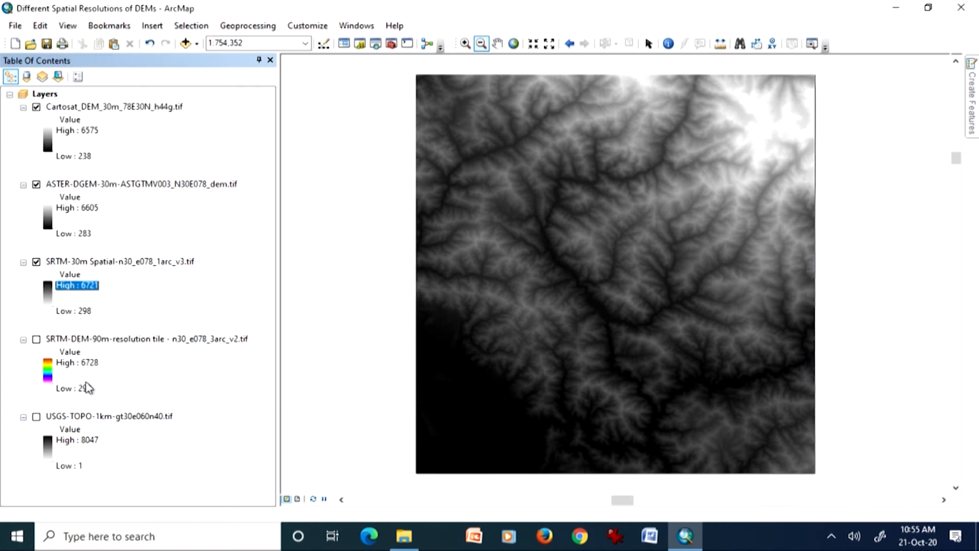
pyautogui.click(51, 301)
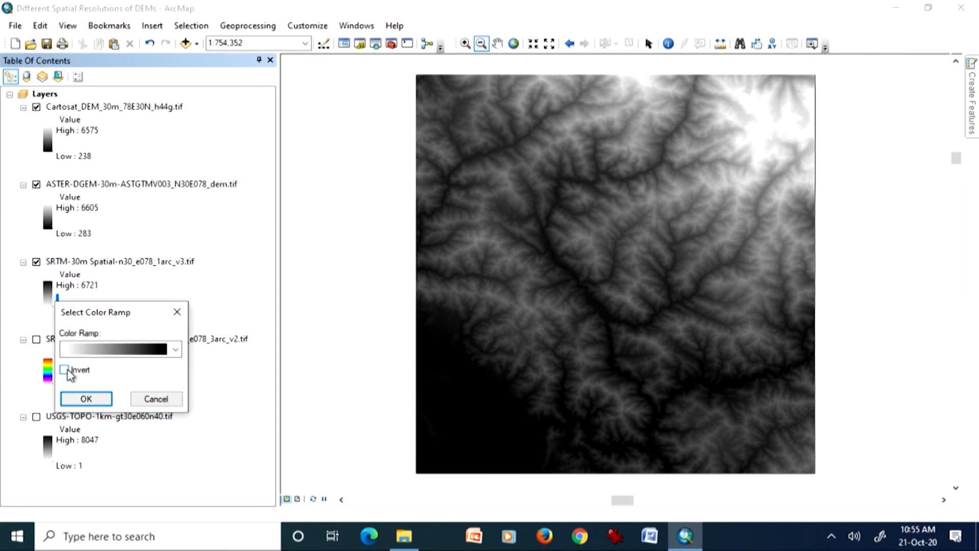
pyautogui.click(83, 398)
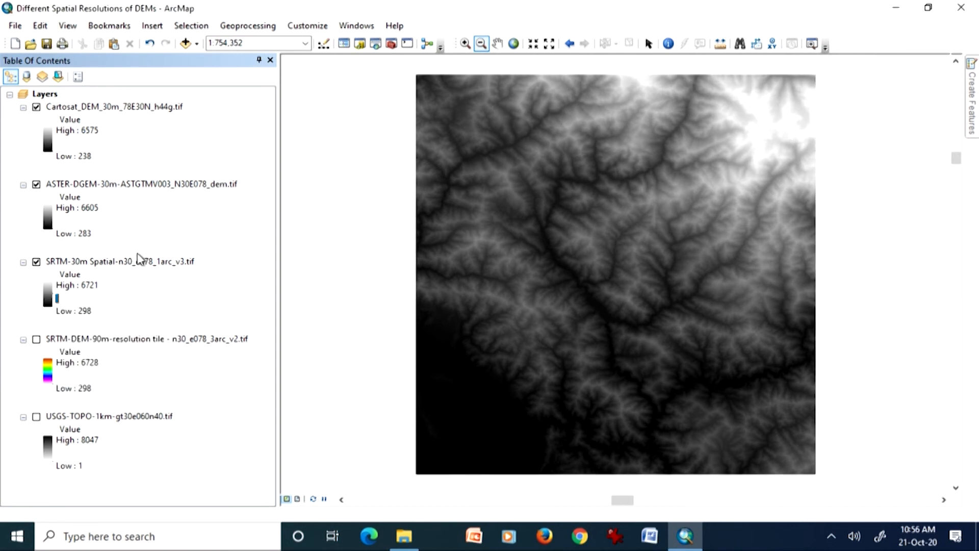
# Zoom in on the terrain to about 1:18,417 and hide the Cartosat and ASTER layers in turn to compare the 30 m DEMs.
pyautogui.click(465, 44)
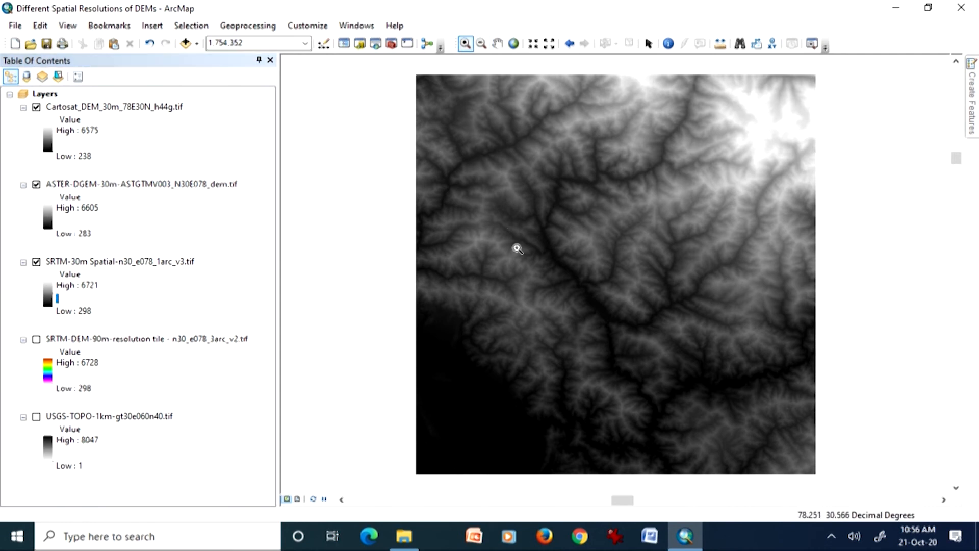
pyautogui.moveTo(476, 218); pyautogui.dragTo(519, 262)
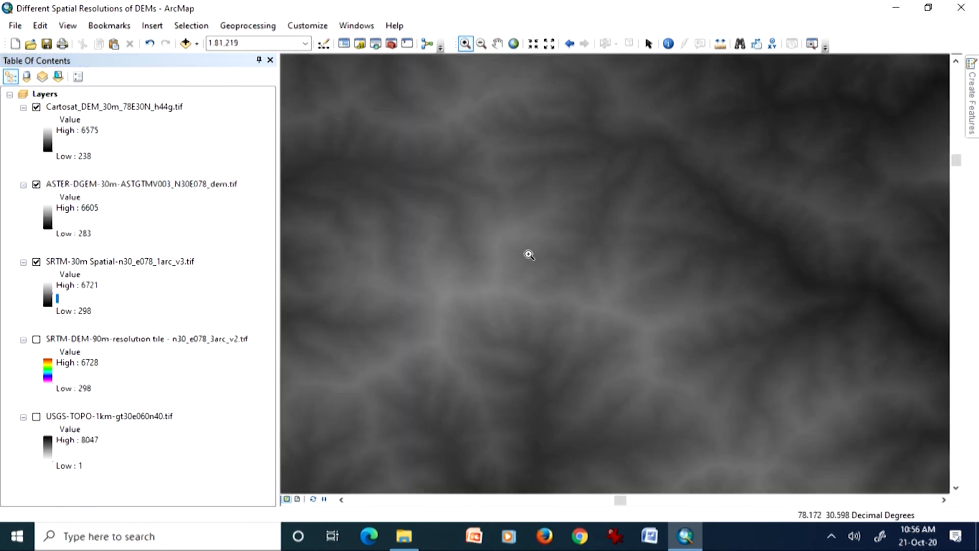
pyautogui.moveTo(636, 293); pyautogui.dragTo(737, 391)
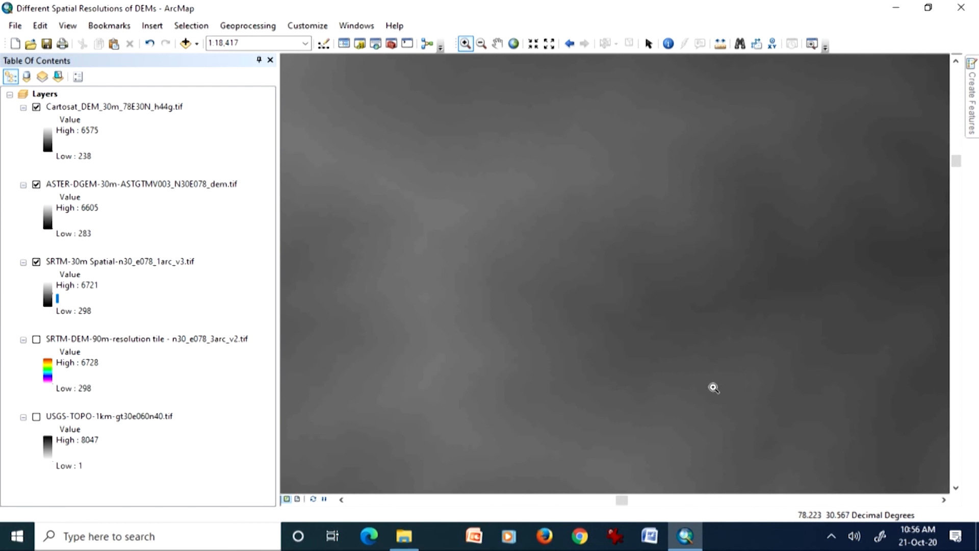
pyautogui.click(36, 108)
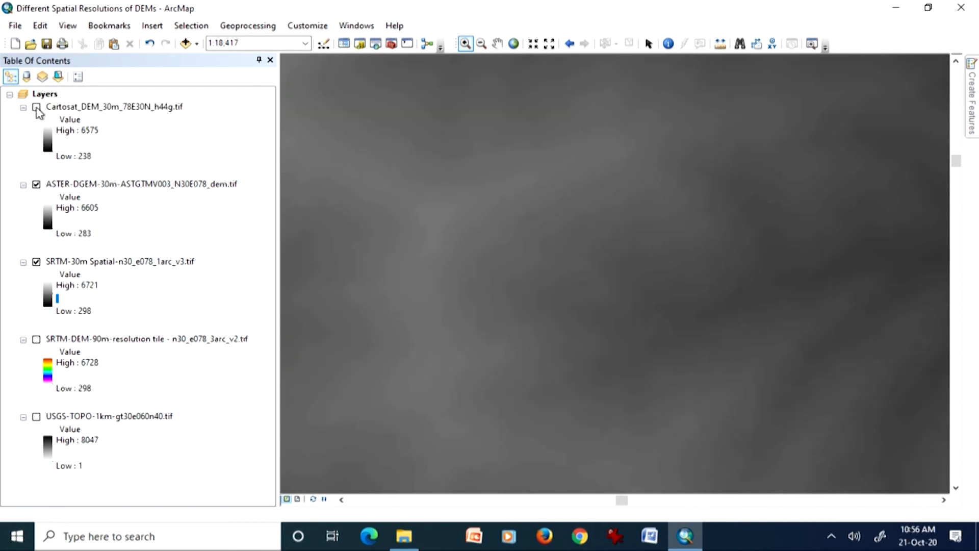
pyautogui.click(37, 184)
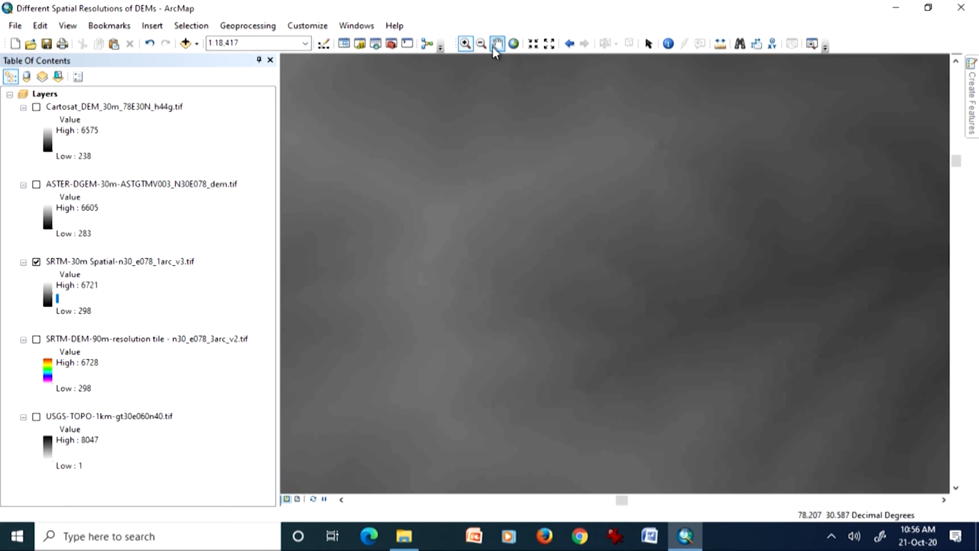
pyautogui.moveTo(675, 266); pyautogui.dragTo(458, 260)
pyautogui.click(570, 43)
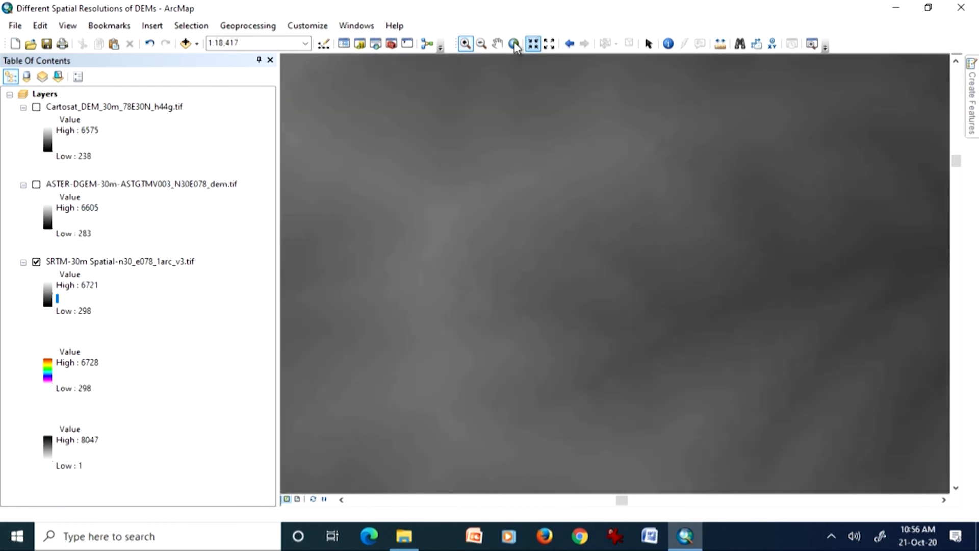
# Display the ASTER and Cartosat DEMs over a neighbouring area of the SRTM 30 m layer for comparison, and fit the map to the Cartosat extent.
pyautogui.click(497, 43)
pyautogui.moveTo(699, 260); pyautogui.dragTo(452, 258)
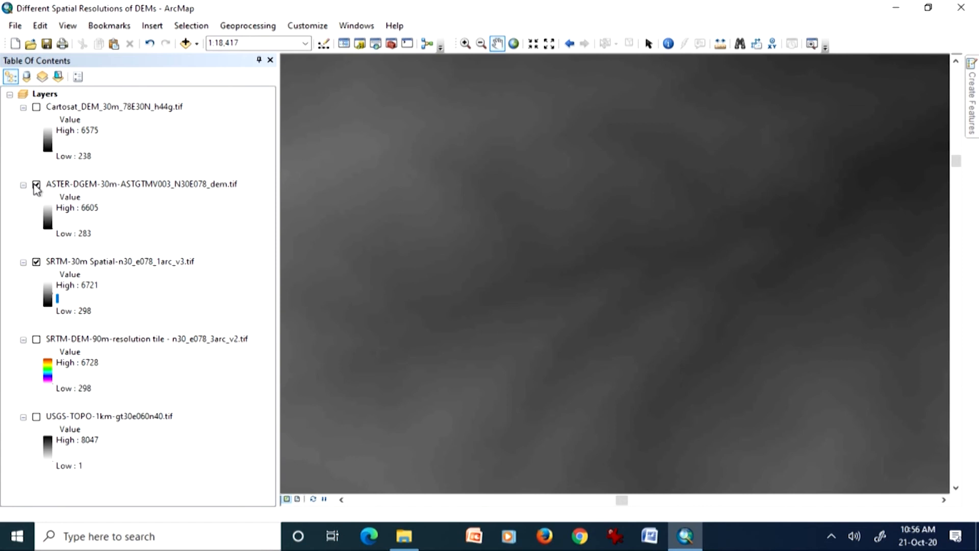
pyautogui.click(36, 108)
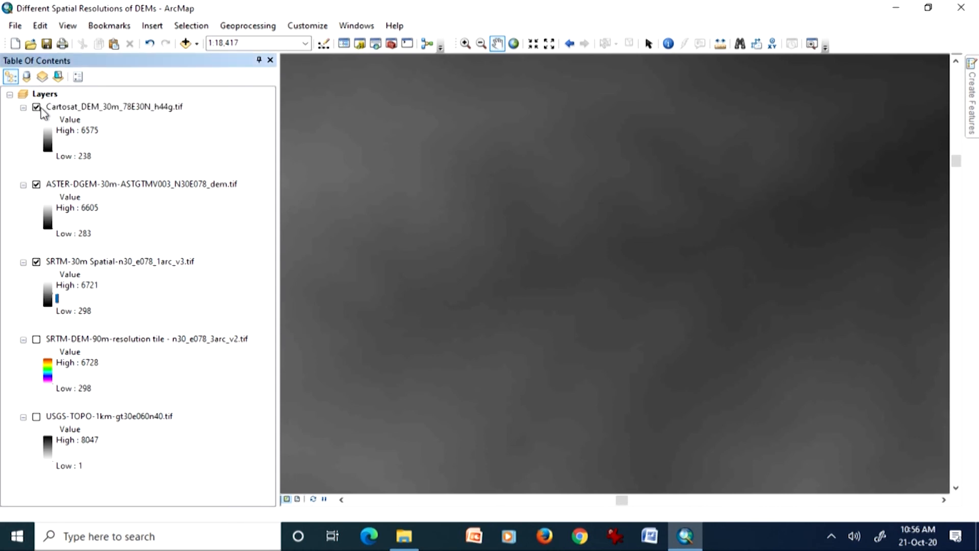
pyautogui.click(38, 108)
pyautogui.click(37, 107)
pyautogui.rightClick(163, 111)
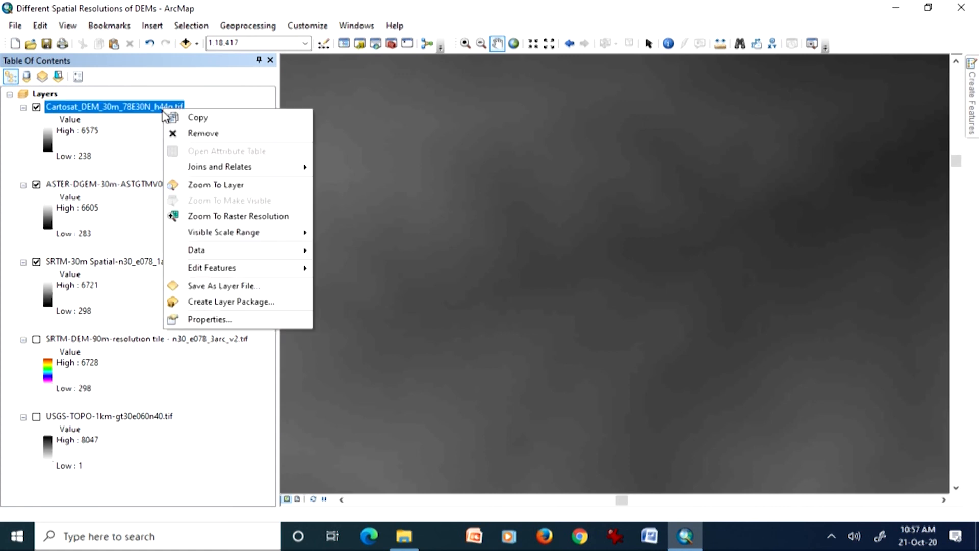
pyautogui.click(209, 186)
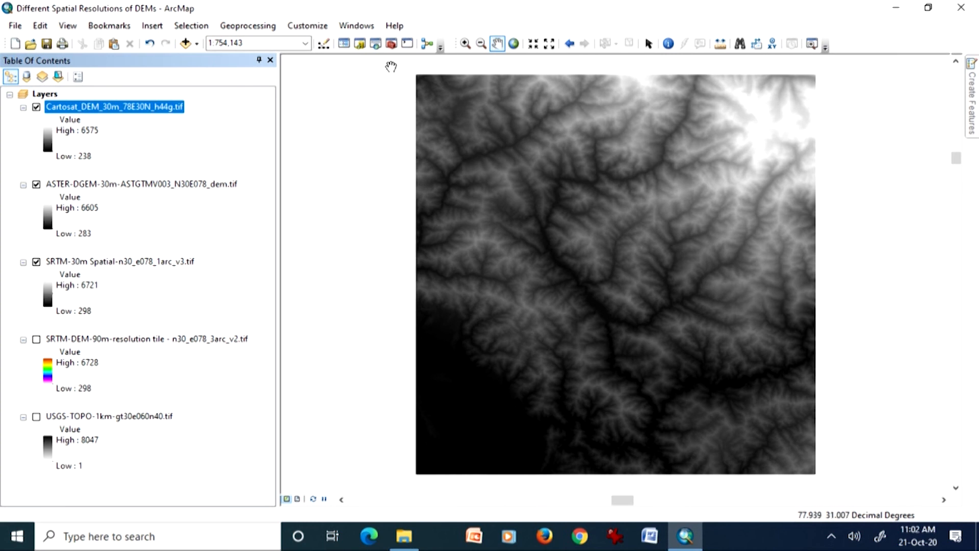
# Open ArcToolbox, collapse Spatial Analyst Tools, and enlarge the toolbox window to fit the whole list of toolboxes.
pyautogui.click(392, 43)
pyautogui.moveTo(400, 262); pyautogui.dragTo(416, 176)
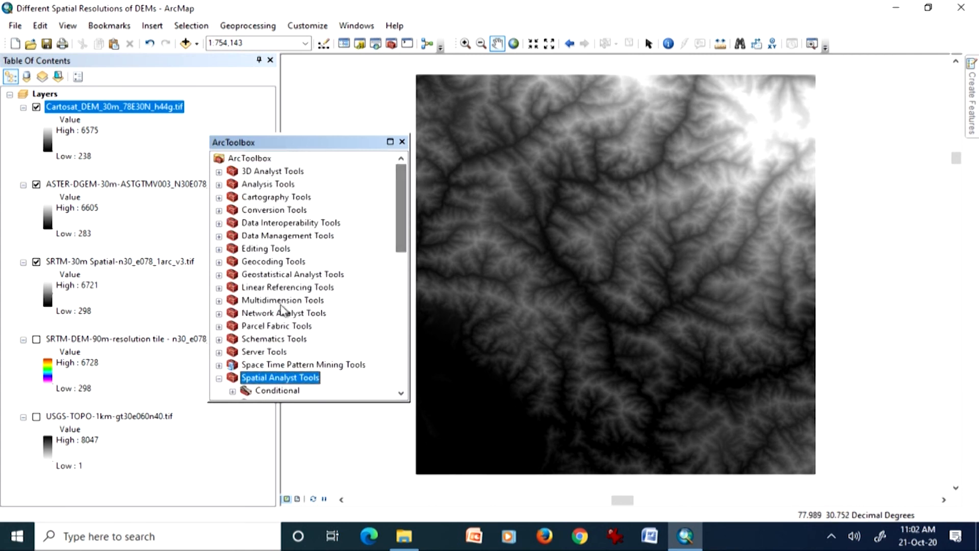
pyautogui.click(219, 379)
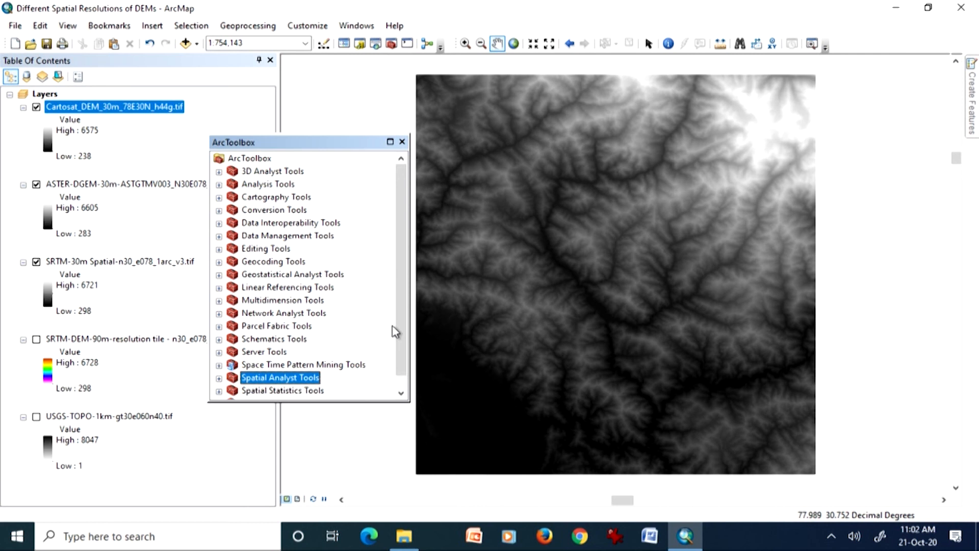
pyautogui.moveTo(403, 321); pyautogui.dragTo(402, 364)
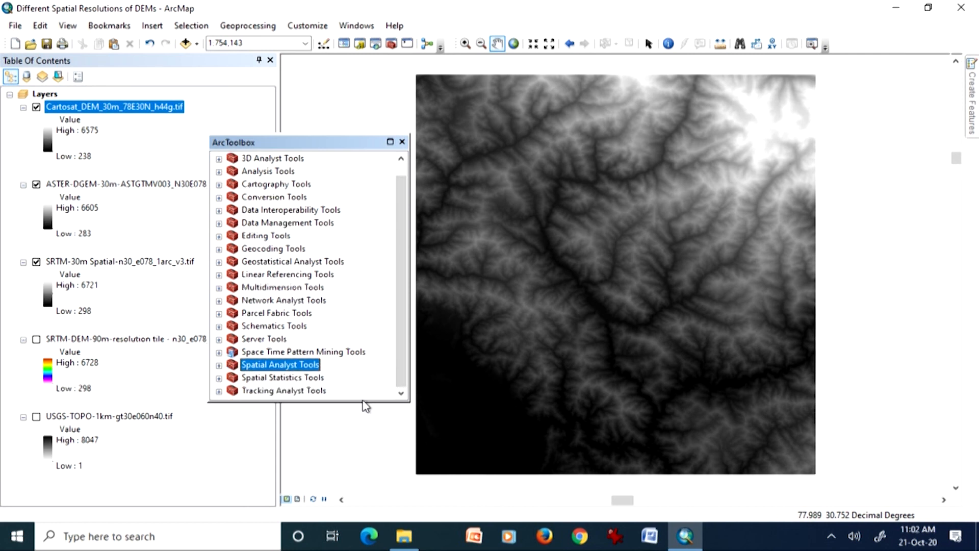
pyautogui.moveTo(367, 401); pyautogui.dragTo(371, 428)
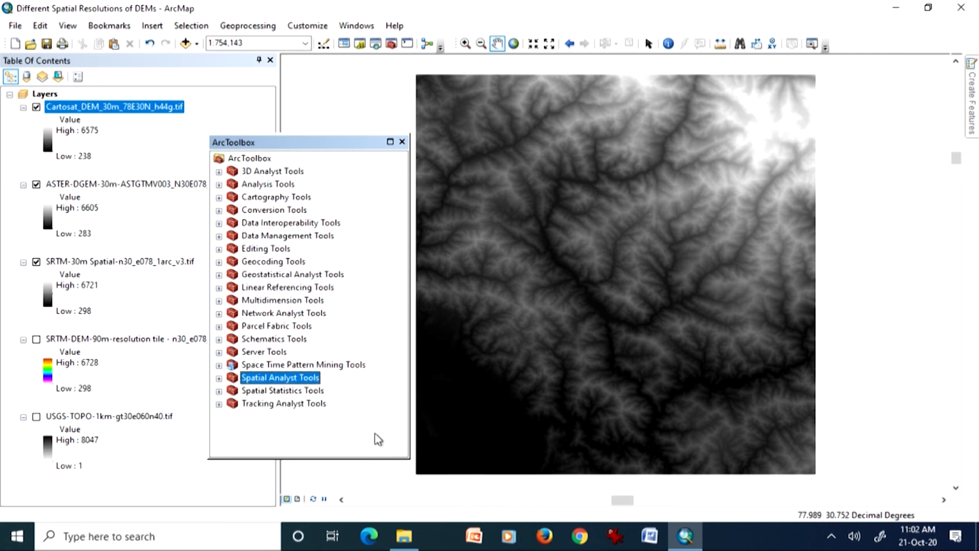